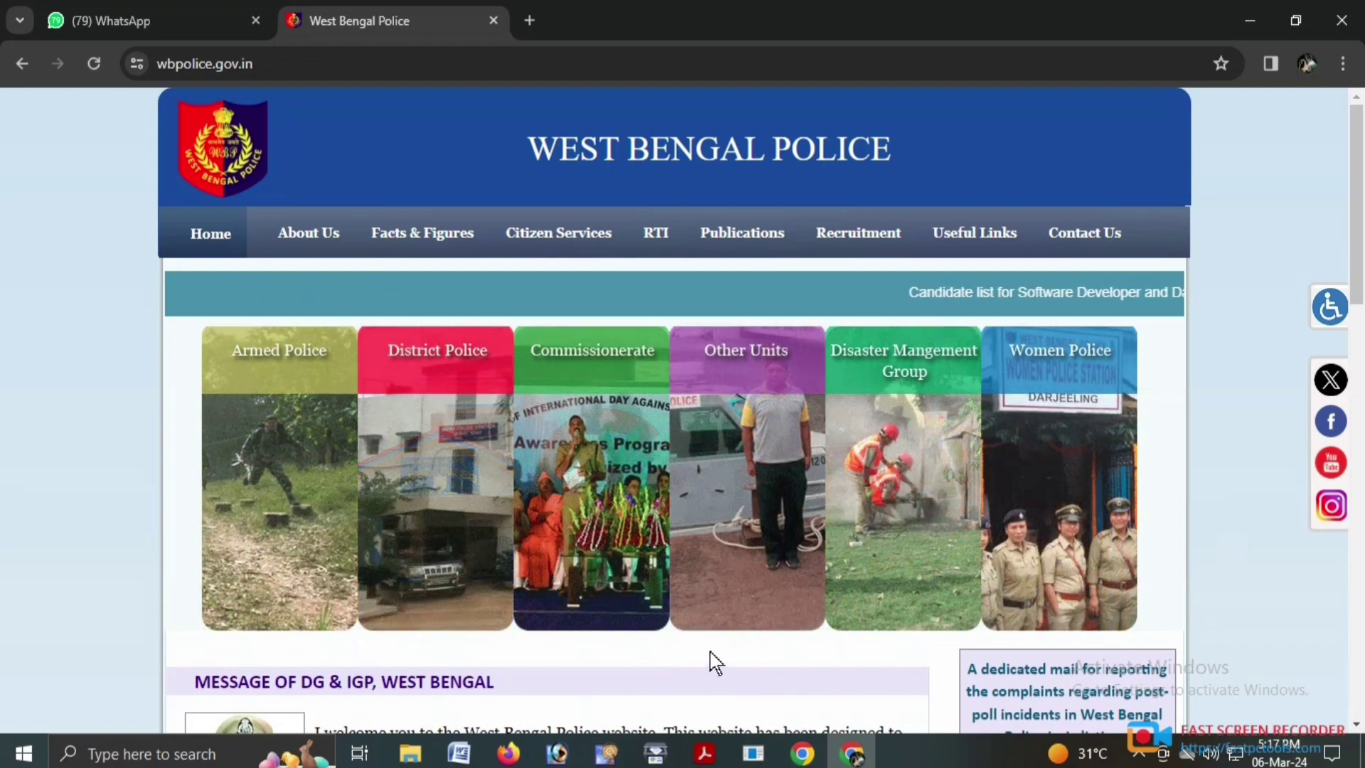
Search Google for 'west bengal police' and open the official wbpolice.gov.in site.
{"action": "scroll", "coordinate": [710, 661], "scroll_direction": "down", "scroll_amount": 2}
{"action": "scroll", "coordinate": [710, 661], "scroll_direction": "up", "scroll_amount": 1}
{"action": "scroll", "coordinate": [710, 661], "scroll_direction": "up", "scroll_amount": 1}
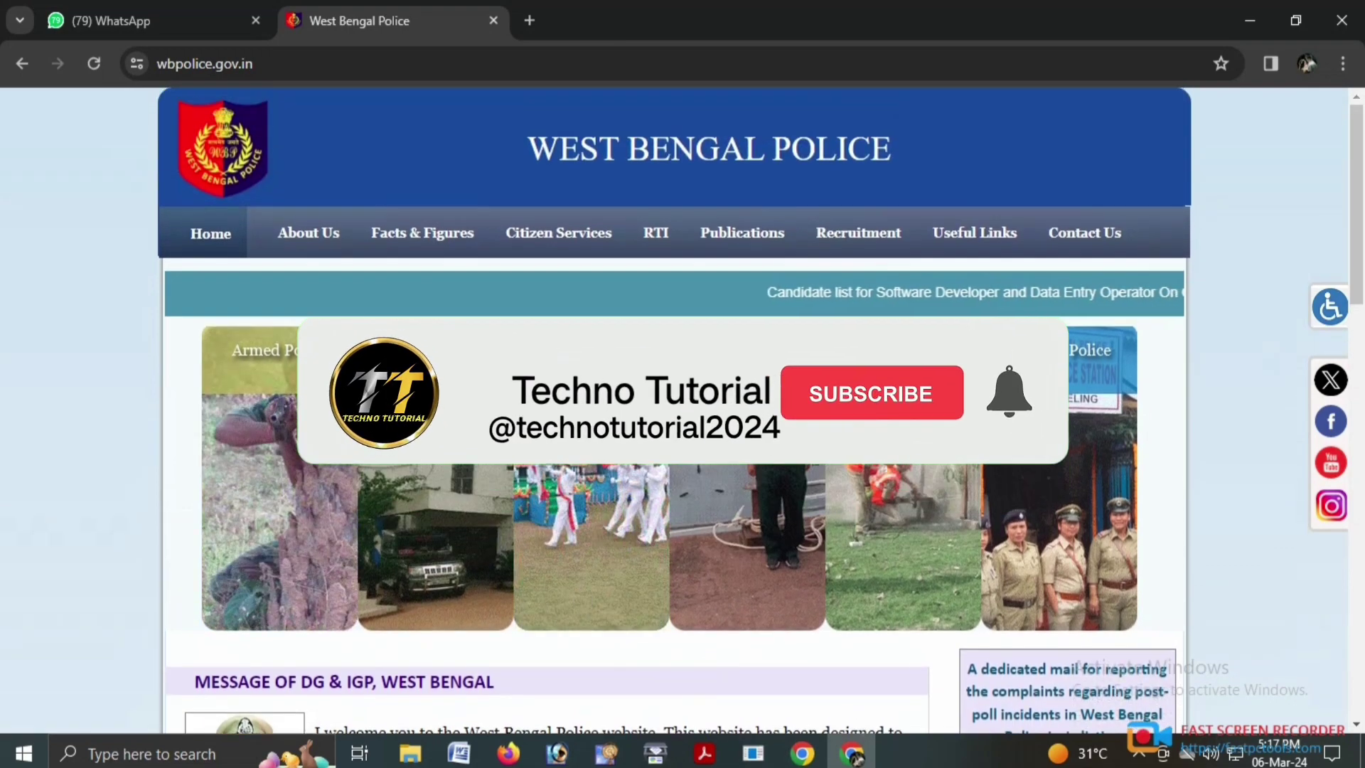
{"action": "mouse_move", "coordinate": [860, 242]}
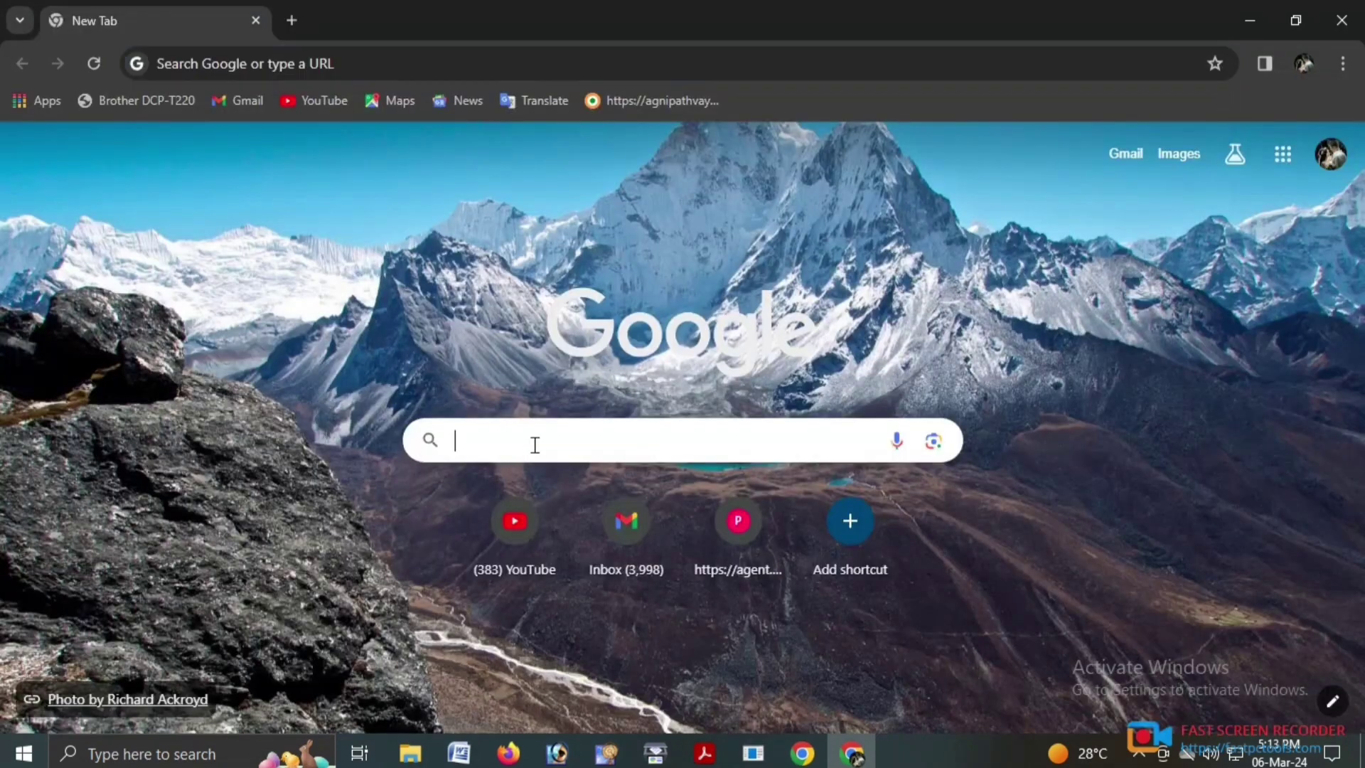
{"action": "left_click", "coordinate": [535, 442]}
{"action": "type", "text": "west"}
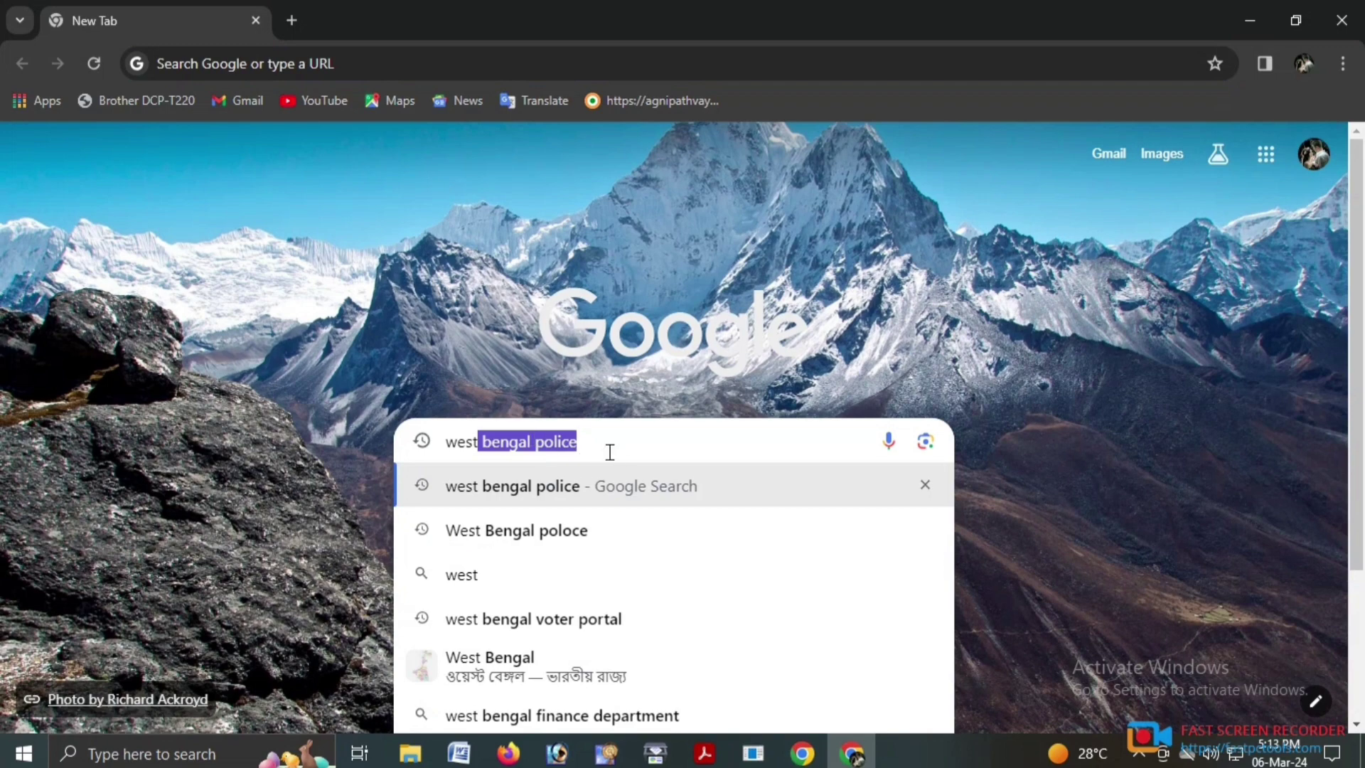
{"action": "key", "text": "Right"}
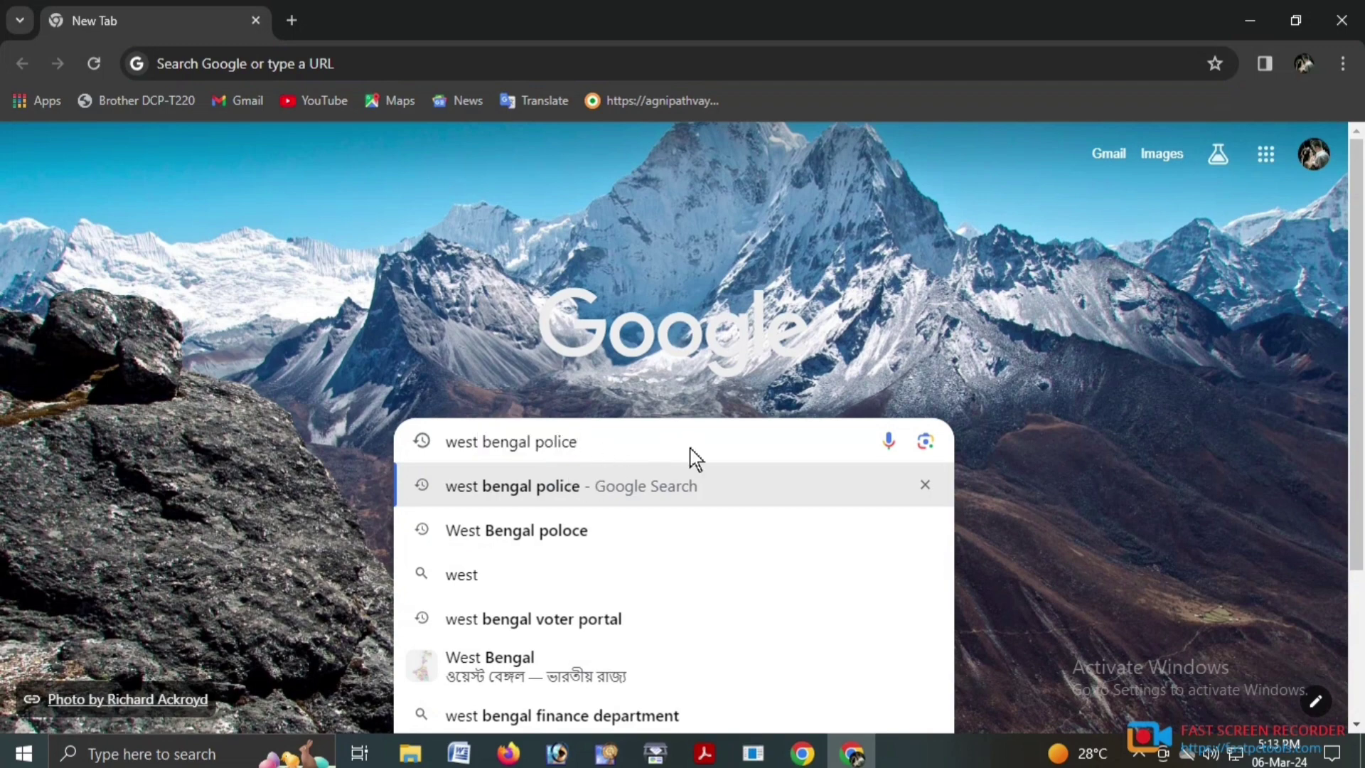
{"action": "key", "text": "Return"}
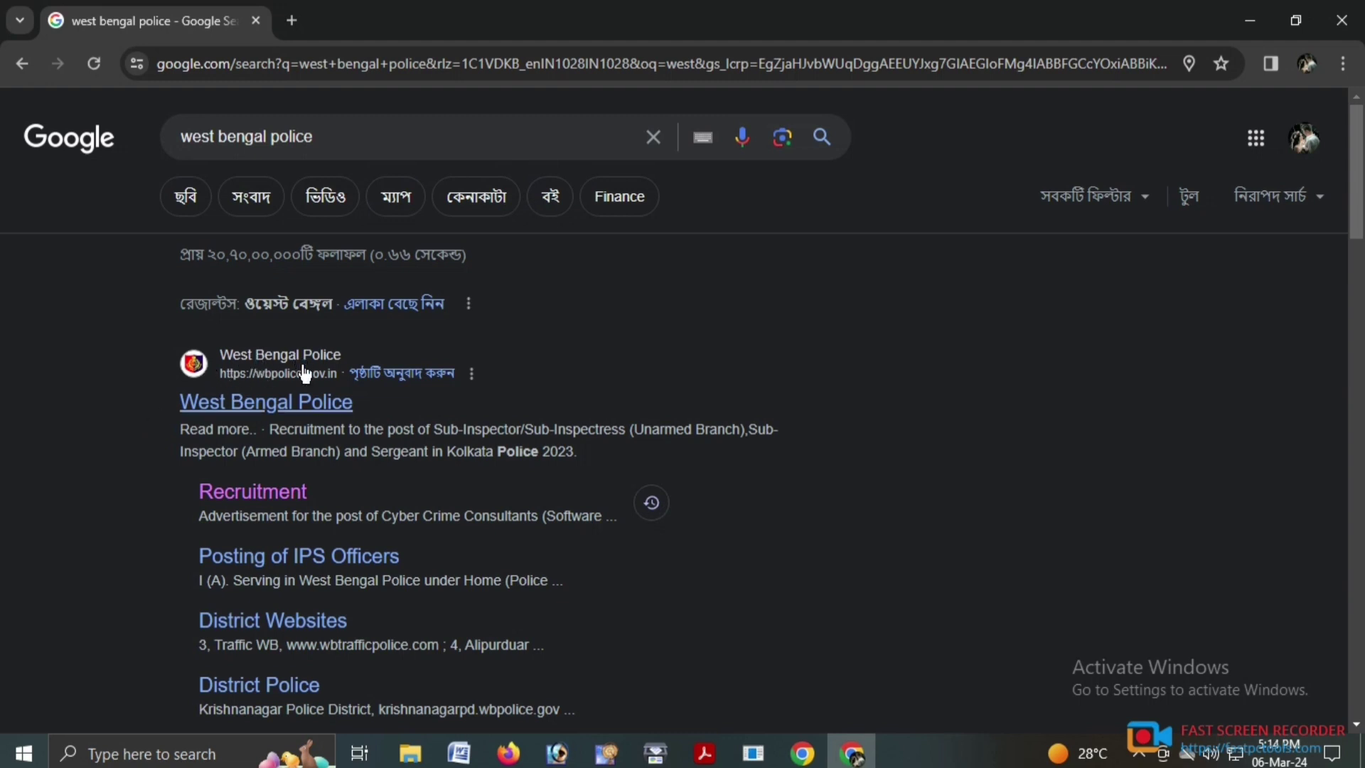
{"action": "left_click", "coordinate": [244, 404]}
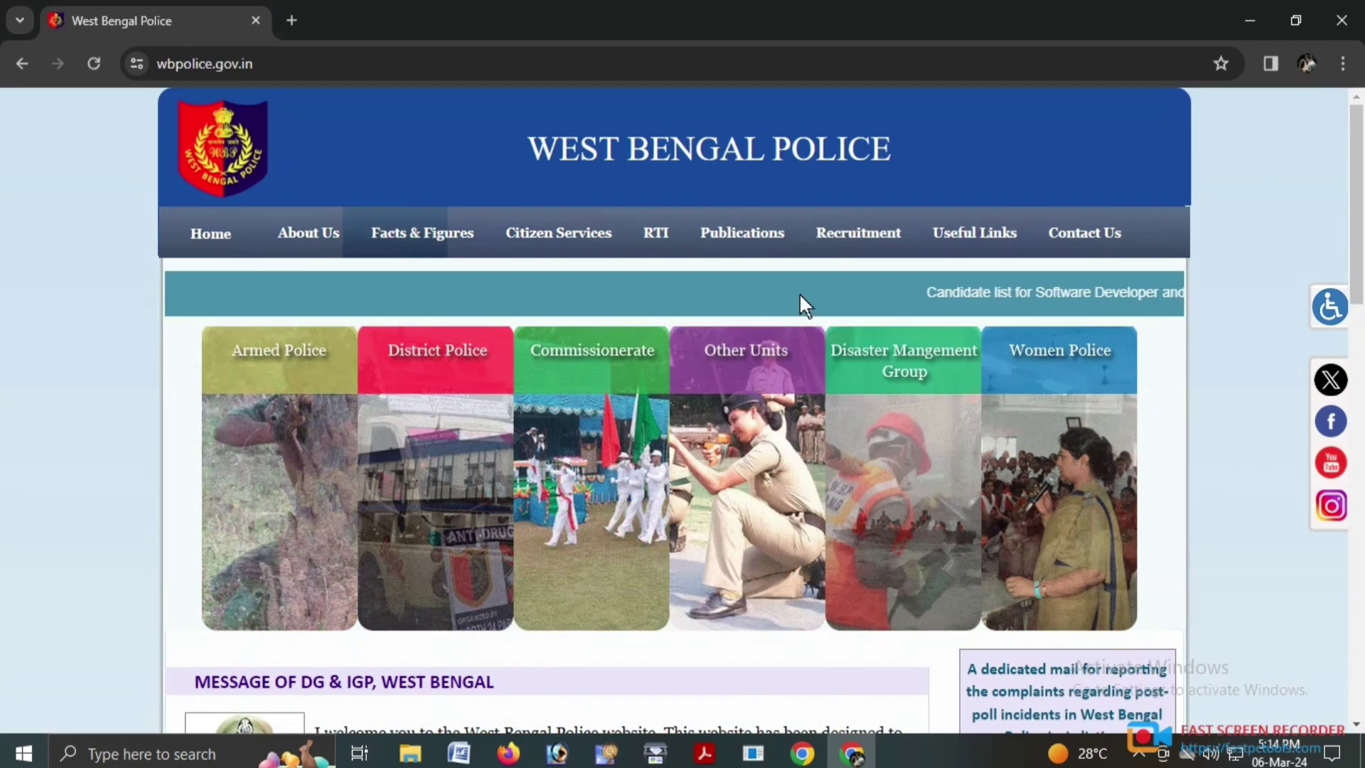
{"action": "mouse_move", "coordinate": [846, 241]}
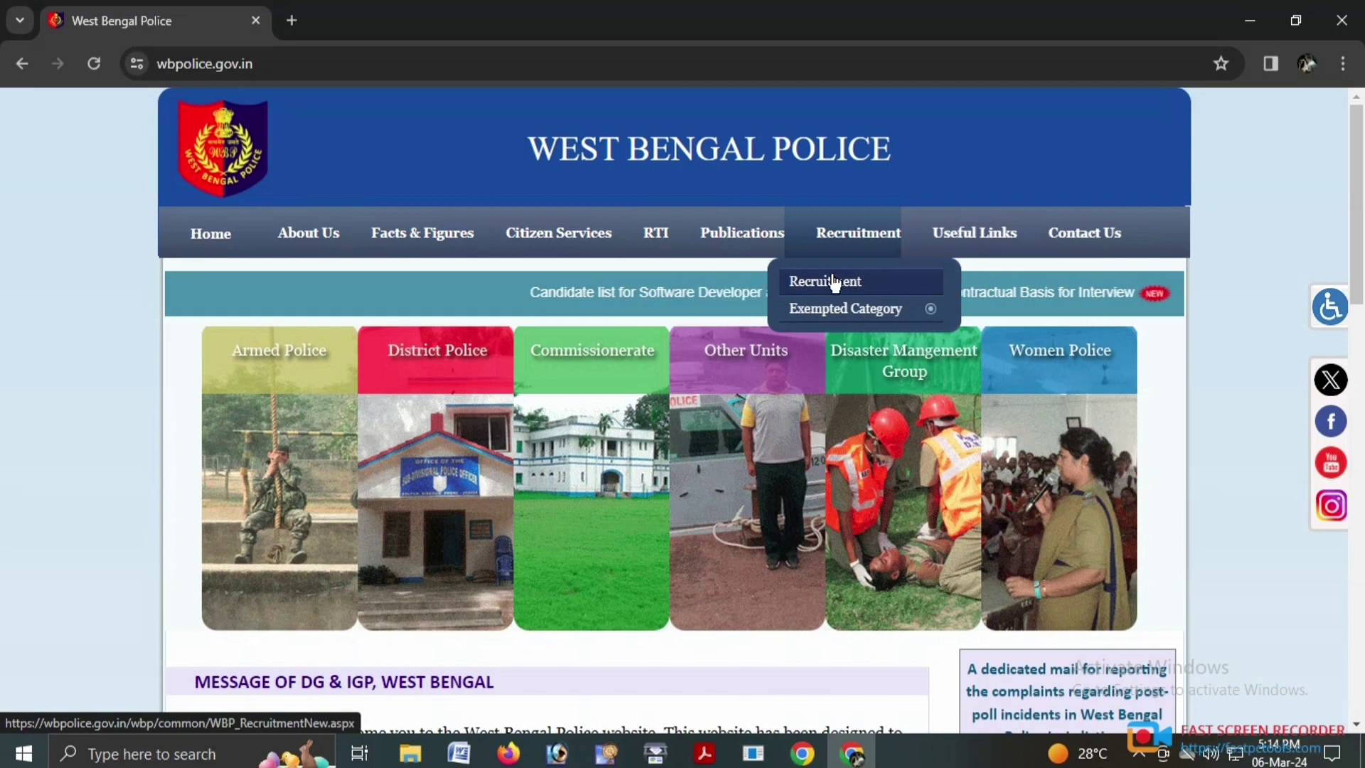
Open the Recruitment list and the 01/03/2024 Kolkata Police 2024 constables notice.
{"action": "left_click", "coordinate": [837, 283]}
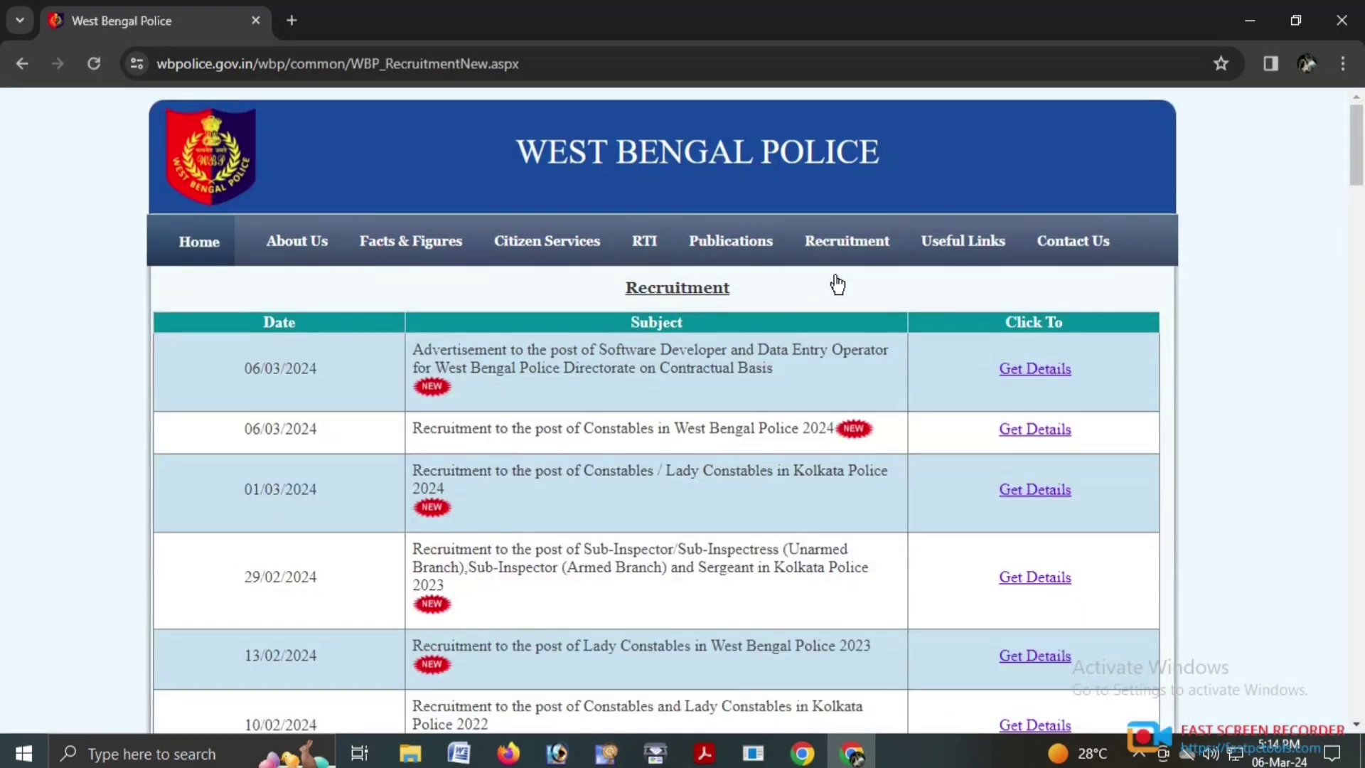
{"action": "scroll", "coordinate": [765, 350], "scroll_direction": "down", "scroll_amount": 1}
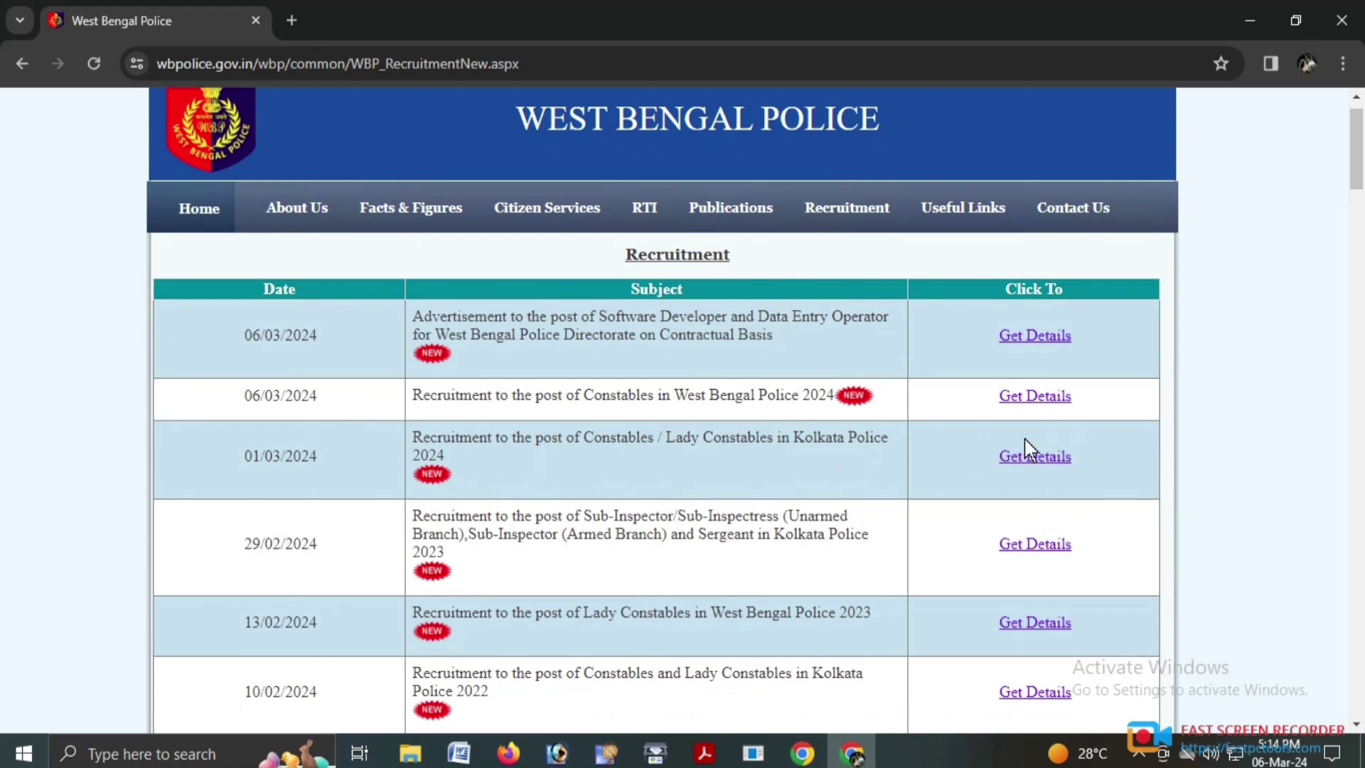
{"action": "left_click", "coordinate": [1036, 464]}
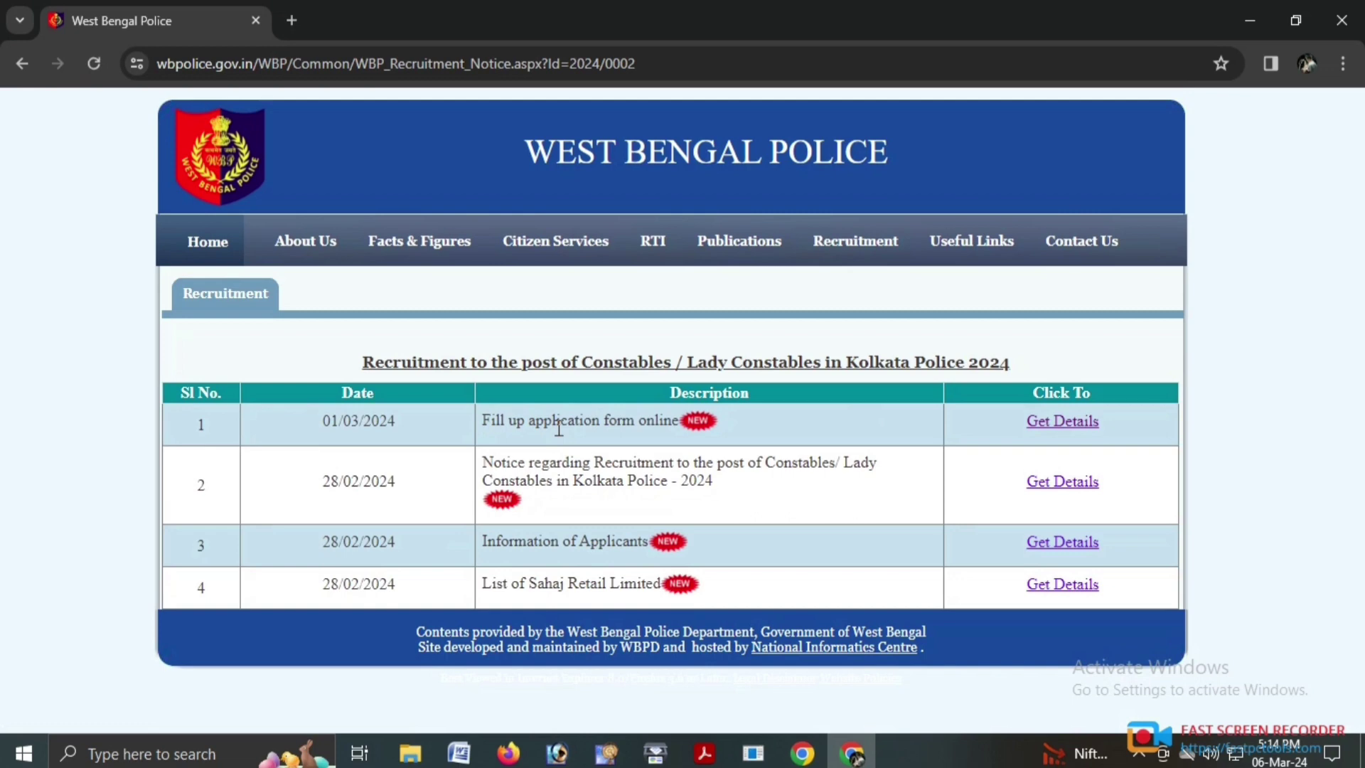
Open the online form portal, select the KP 2024 Constables post and choose Apply Online.
{"action": "left_click", "coordinate": [1076, 424]}
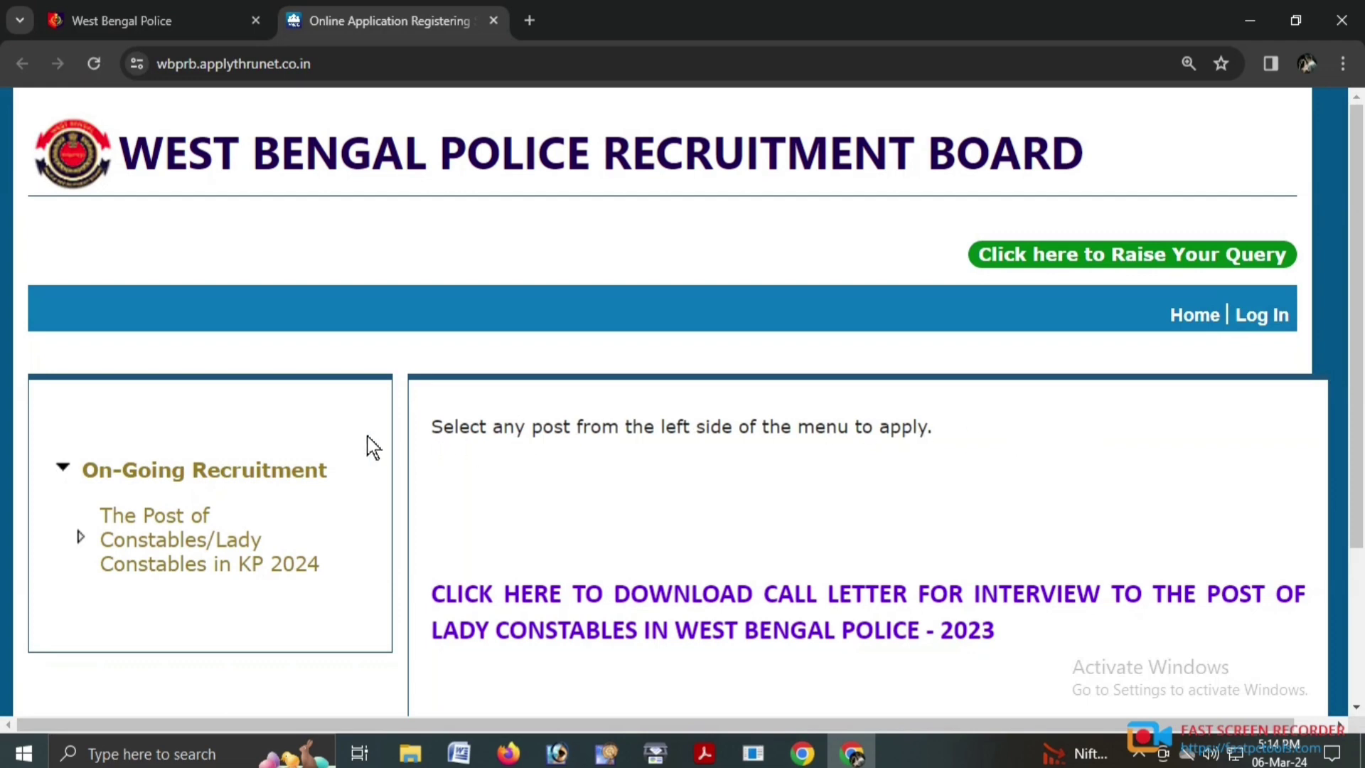
{"action": "scroll", "coordinate": [274, 456], "scroll_direction": "down", "scroll_amount": 1}
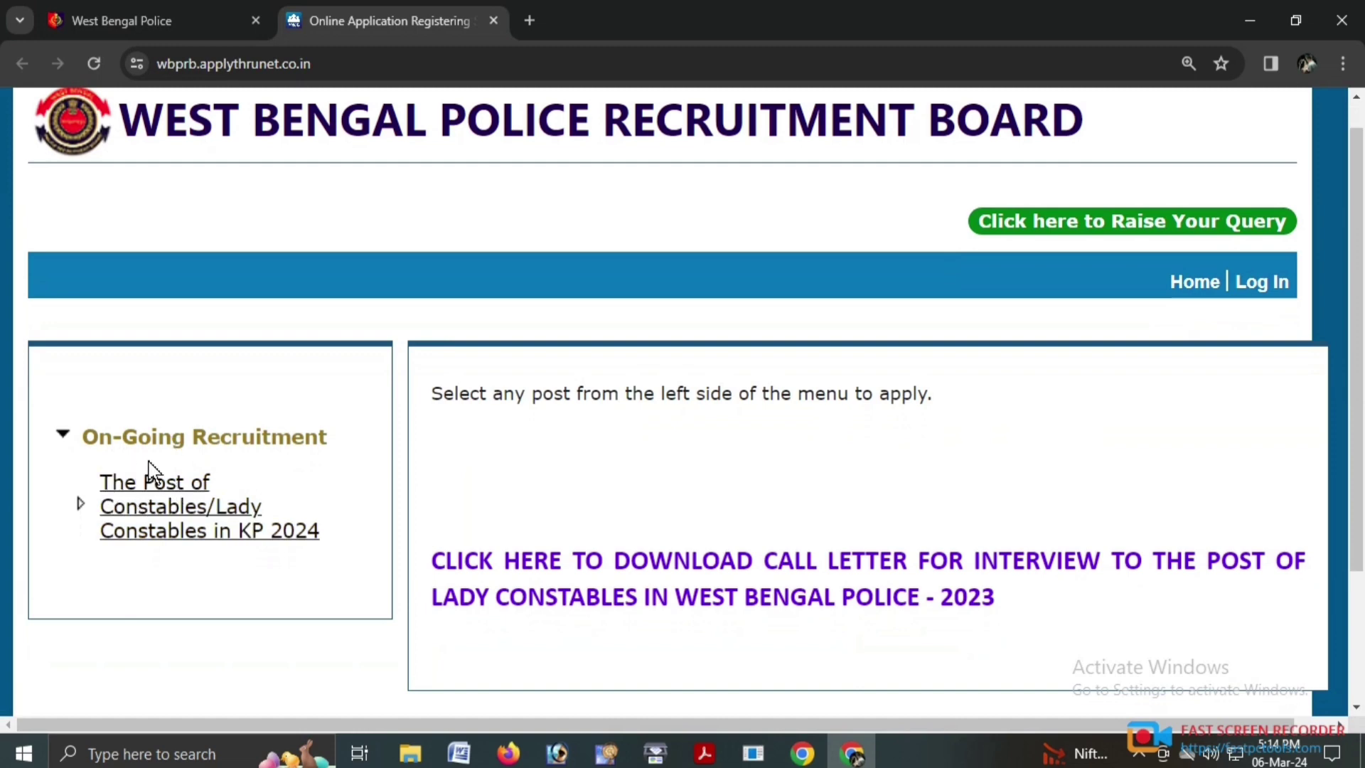
{"action": "left_click", "coordinate": [163, 511]}
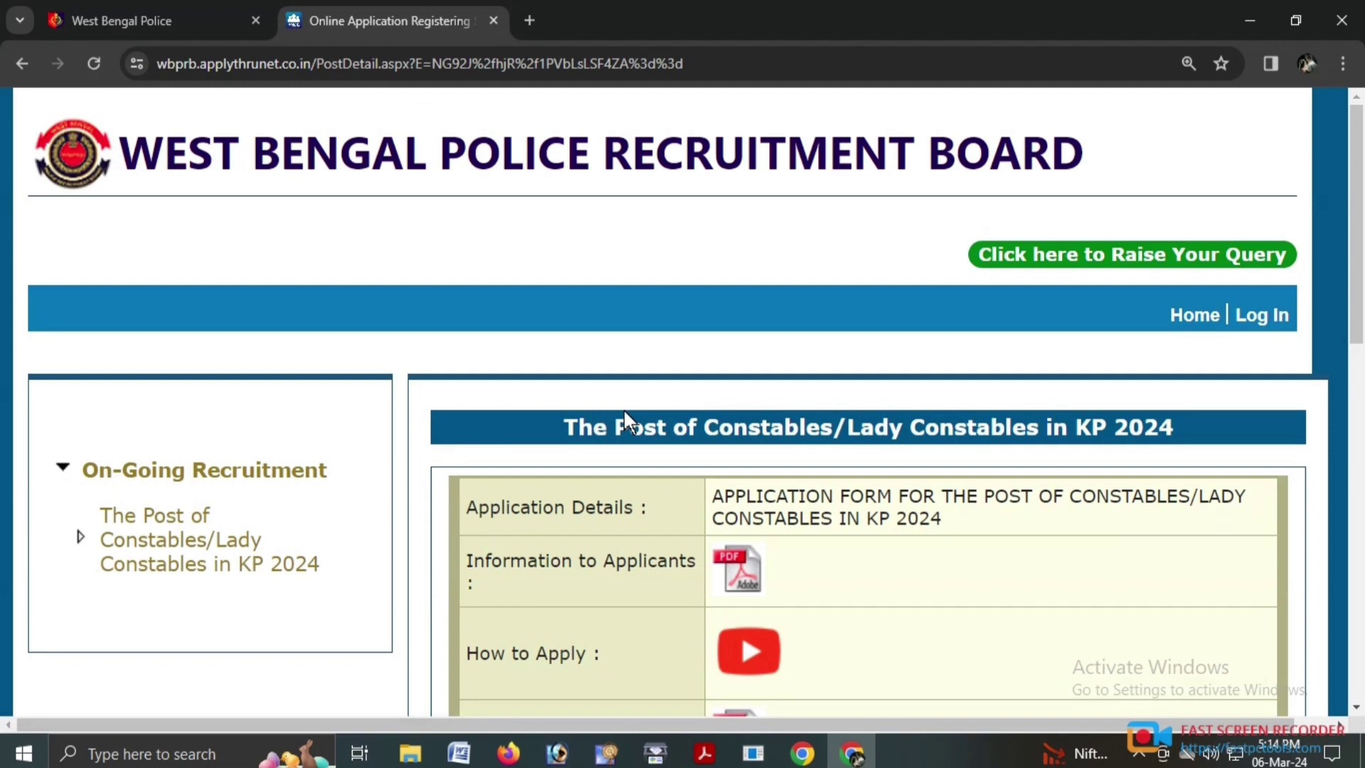
{"action": "scroll", "coordinate": [622, 408], "scroll_direction": "down", "scroll_amount": 2}
{"action": "scroll", "coordinate": [630, 412], "scroll_direction": "down", "scroll_amount": 5}
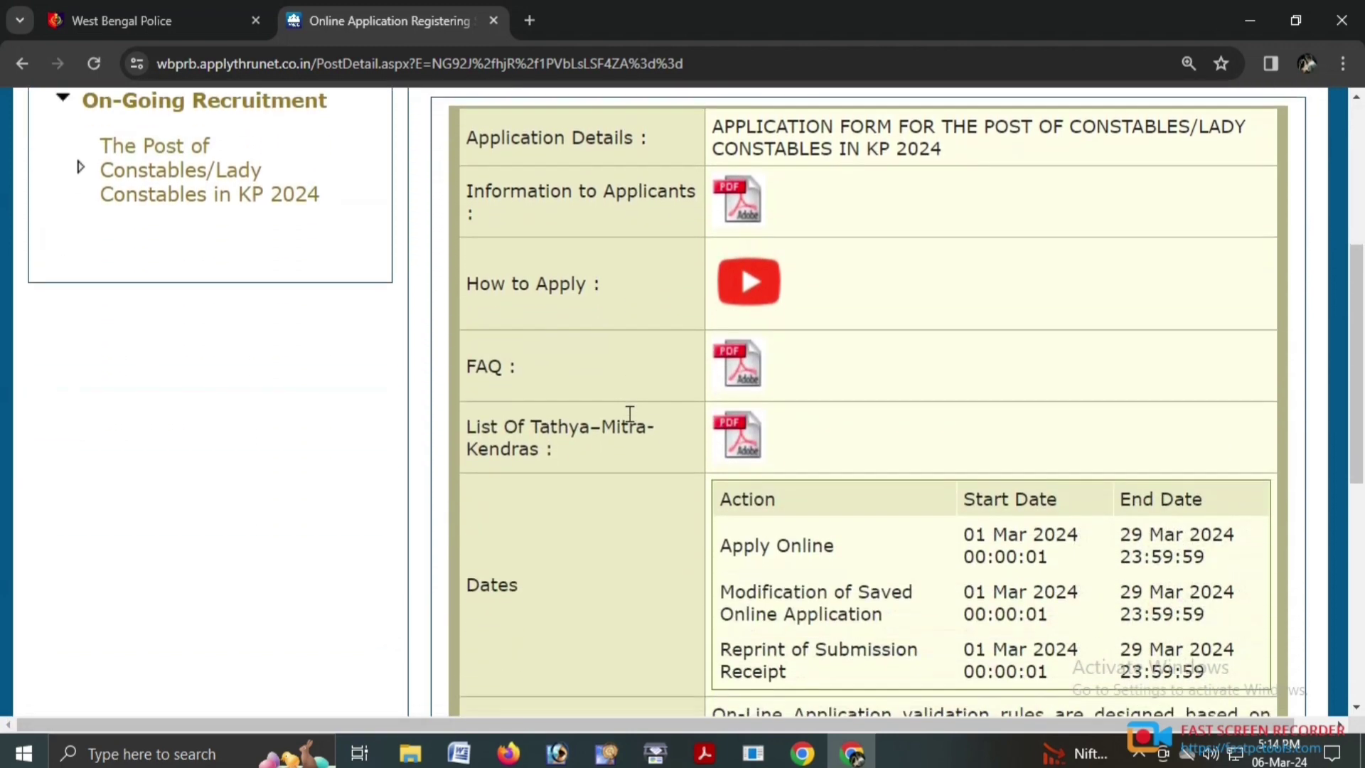
{"action": "scroll", "coordinate": [634, 428], "scroll_direction": "down", "scroll_amount": 4}
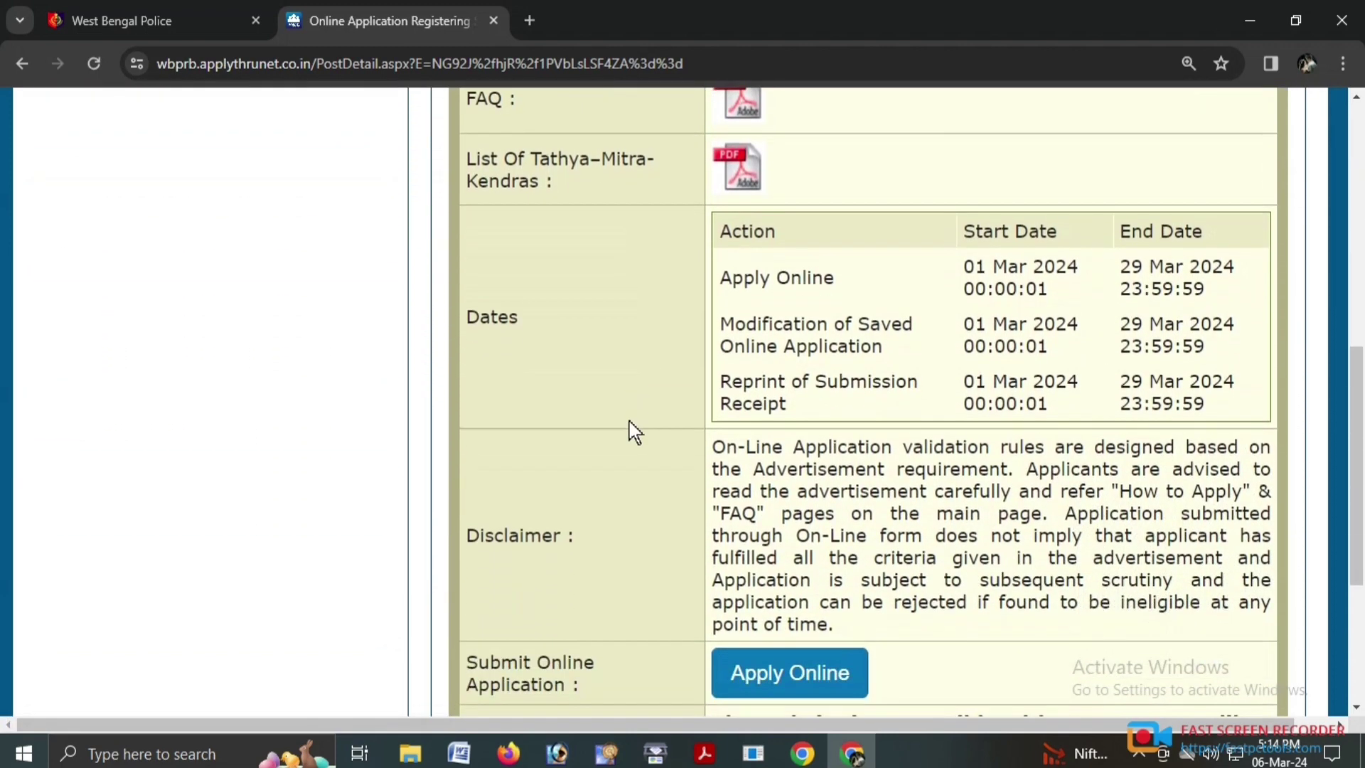
{"action": "scroll", "coordinate": [629, 423], "scroll_direction": "down", "scroll_amount": 2}
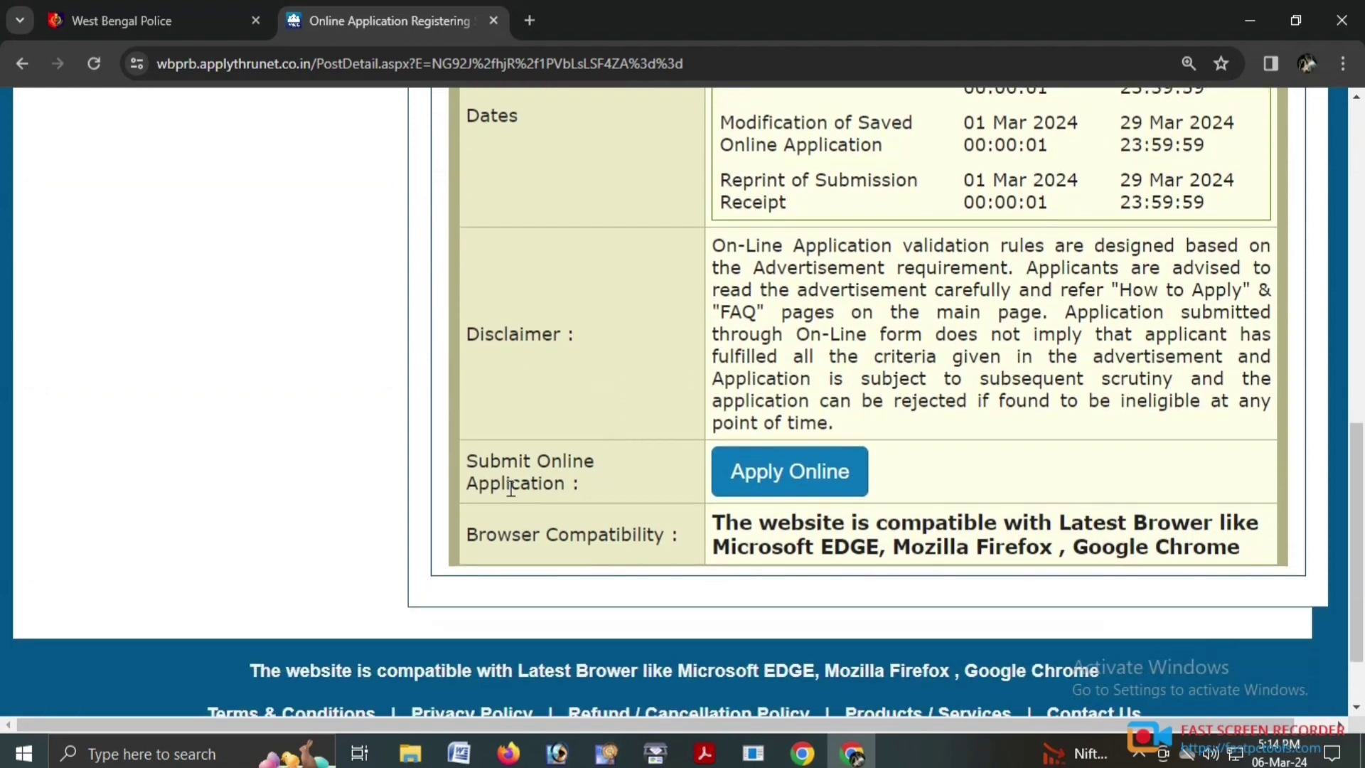
{"action": "left_click", "coordinate": [761, 487]}
{"action": "scroll", "coordinate": [763, 489], "scroll_direction": "down", "scroll_amount": 6}
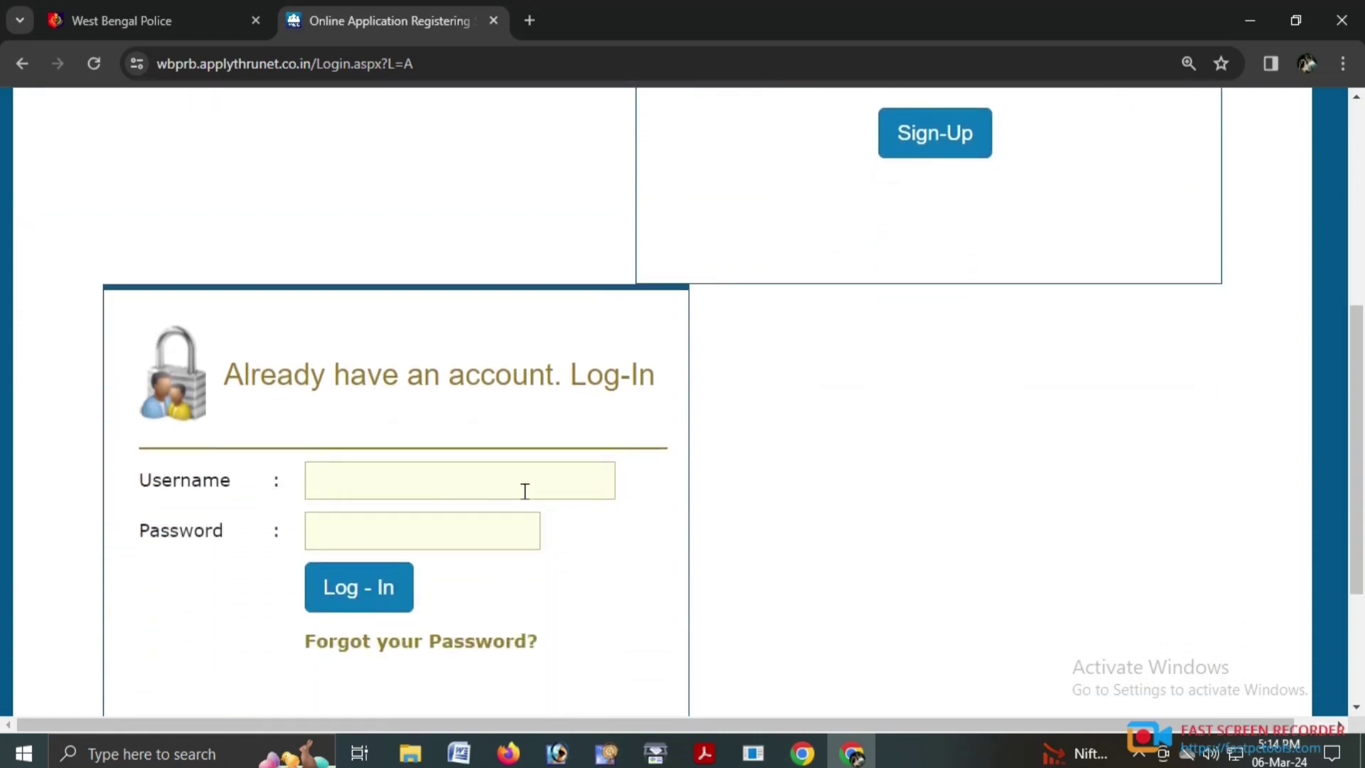
{"action": "scroll", "coordinate": [525, 491], "scroll_direction": "up", "scroll_amount": 4}
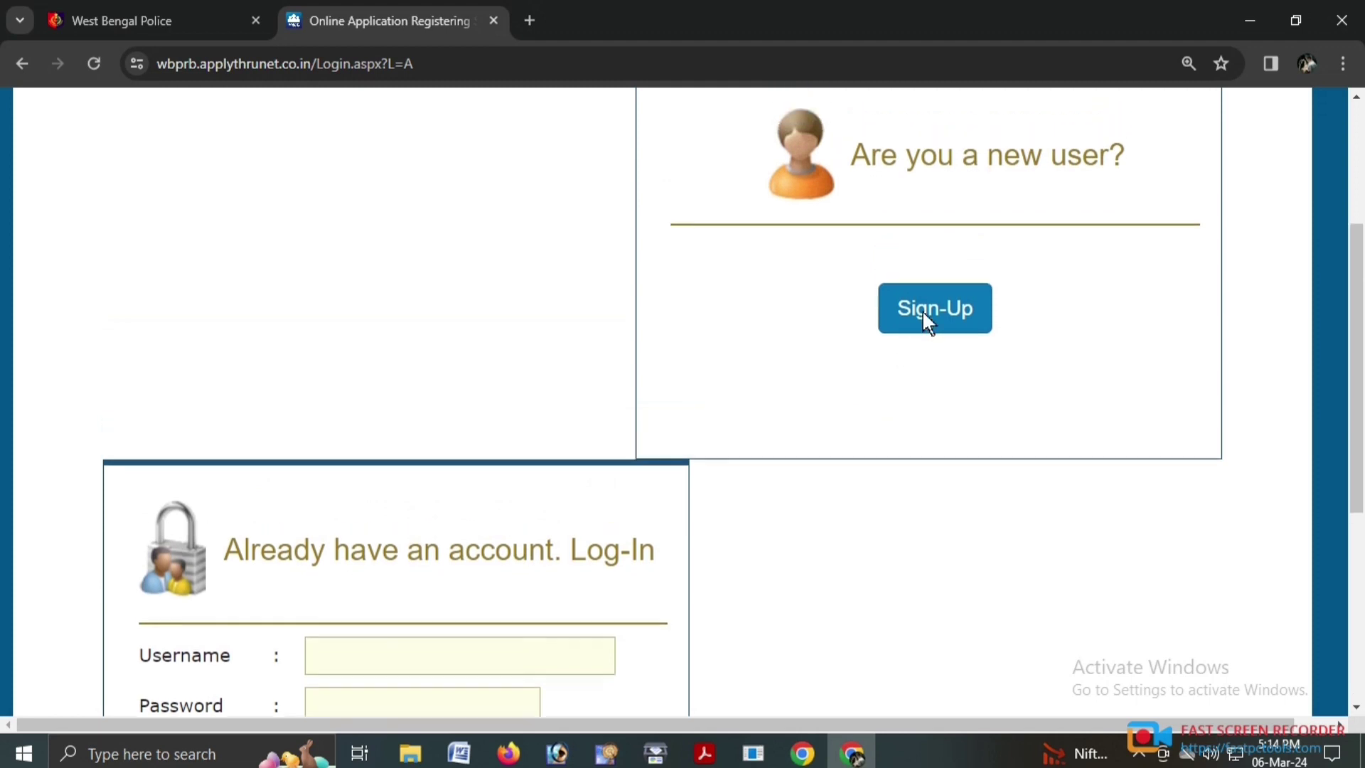
Enter the applicant's name, e-mail, mobile number and matching passwords in the sign-up form.
{"action": "left_click", "coordinate": [950, 433]}
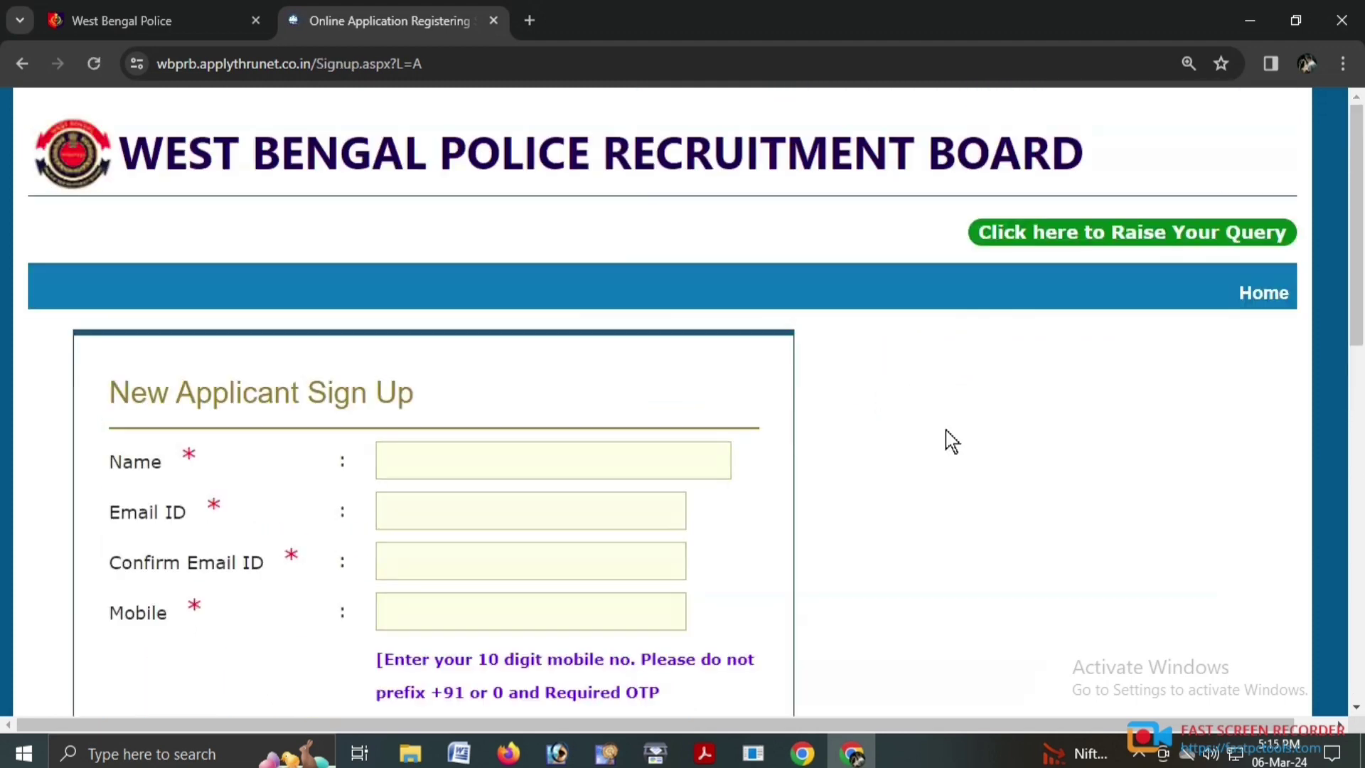
{"action": "scroll", "coordinate": [946, 430], "scroll_direction": "down", "scroll_amount": 2}
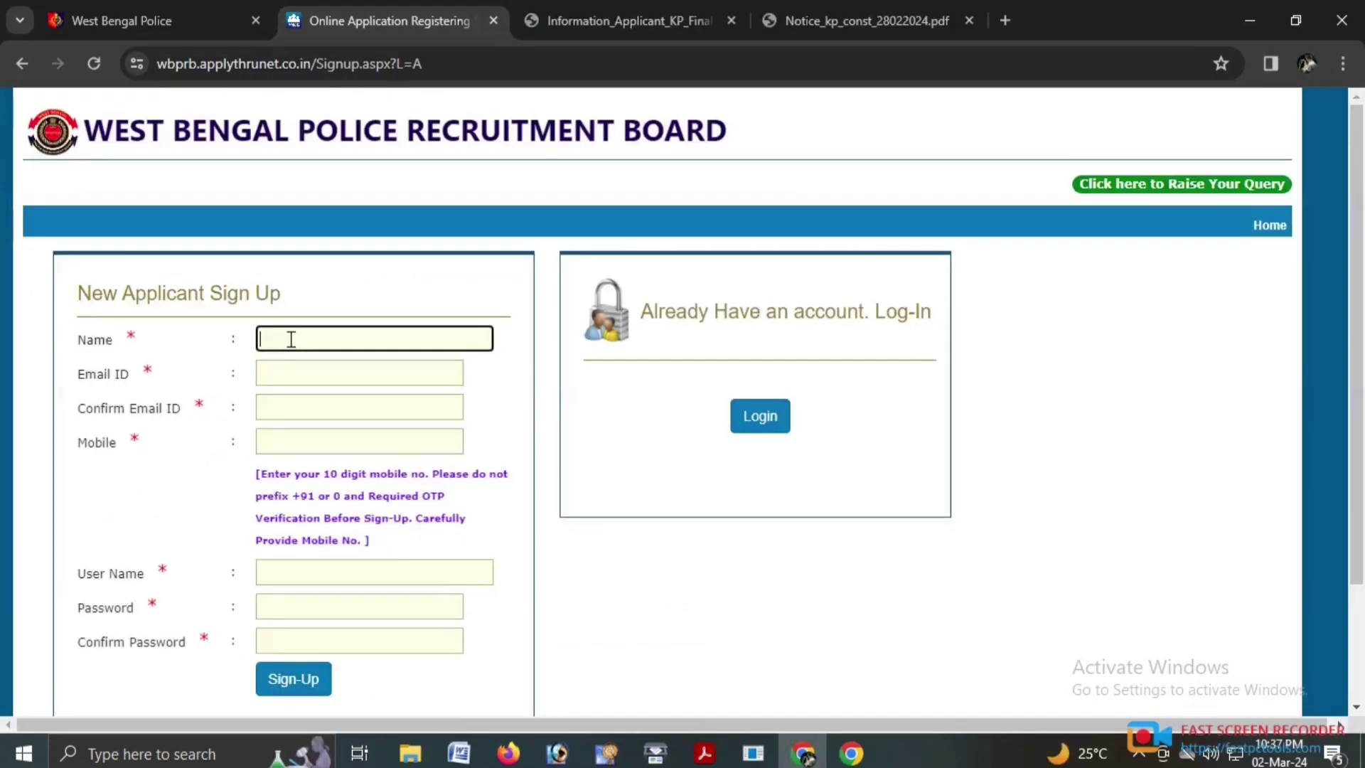
{"action": "type", "text": "****"}
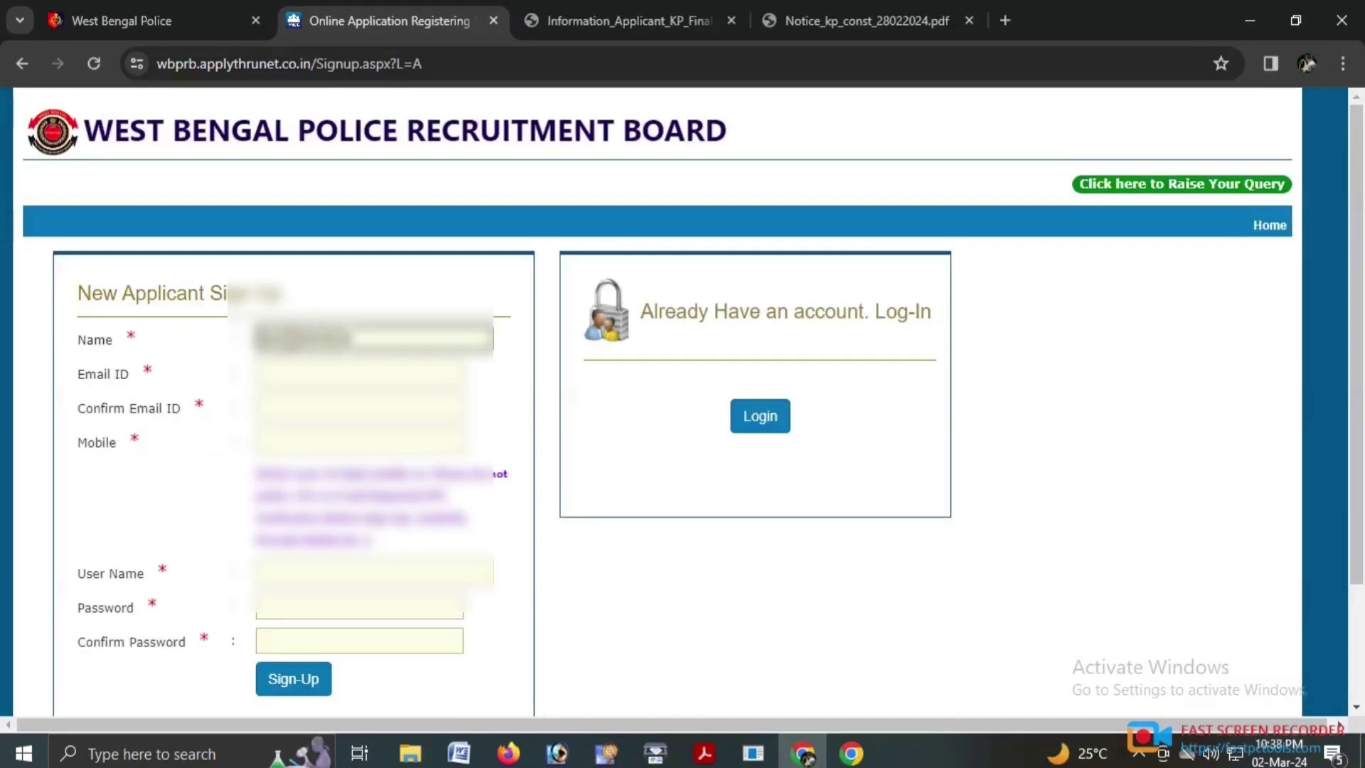
{"action": "type", "text": "********"}
{"action": "left_click", "coordinate": [359, 371]}
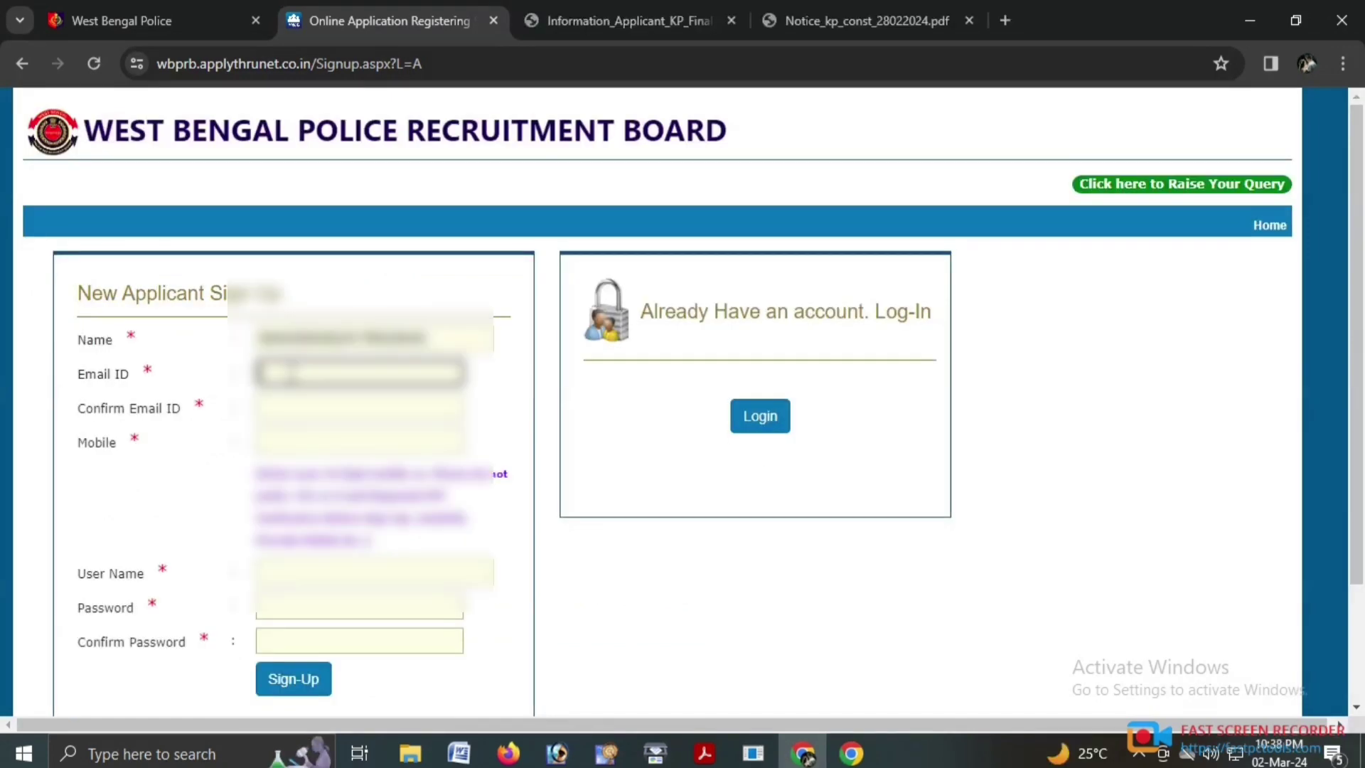
{"action": "type", "text": "***************"}
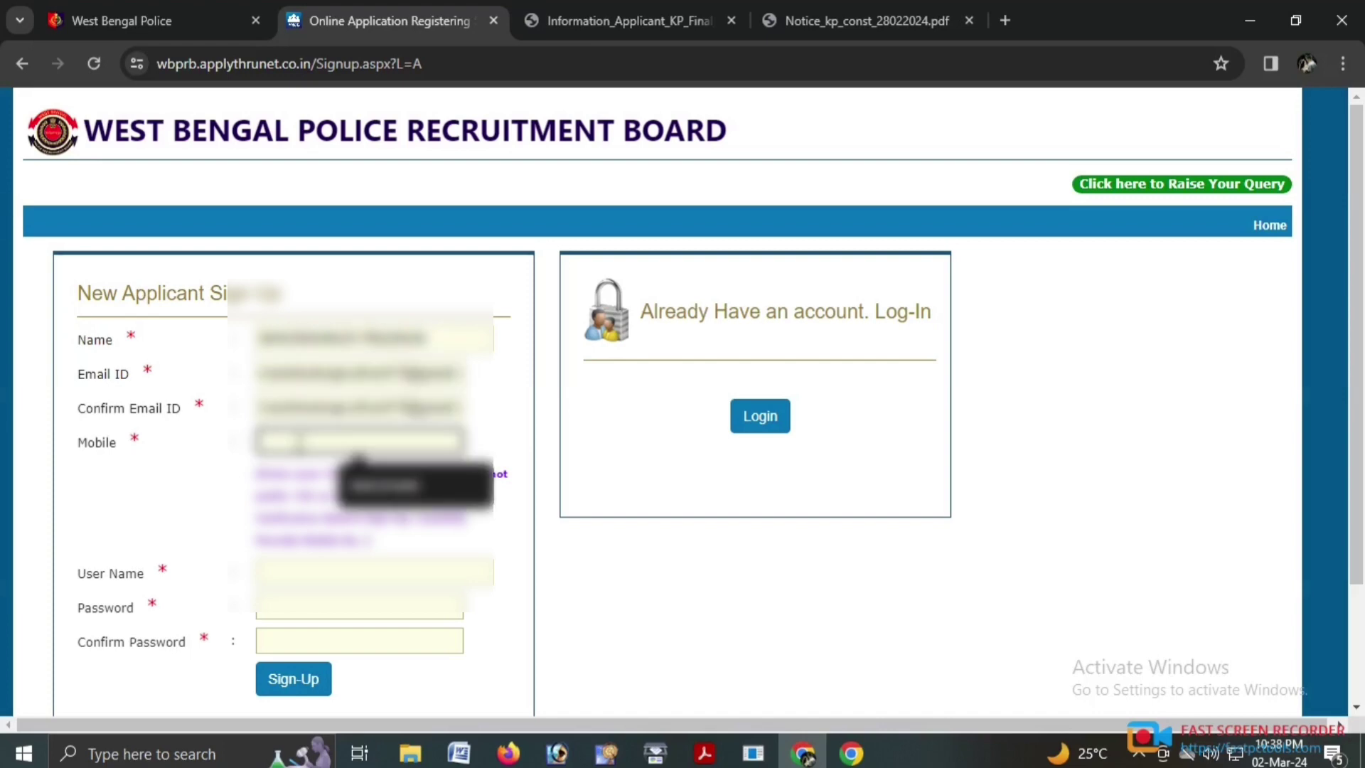
{"action": "type", "text": "**********"}
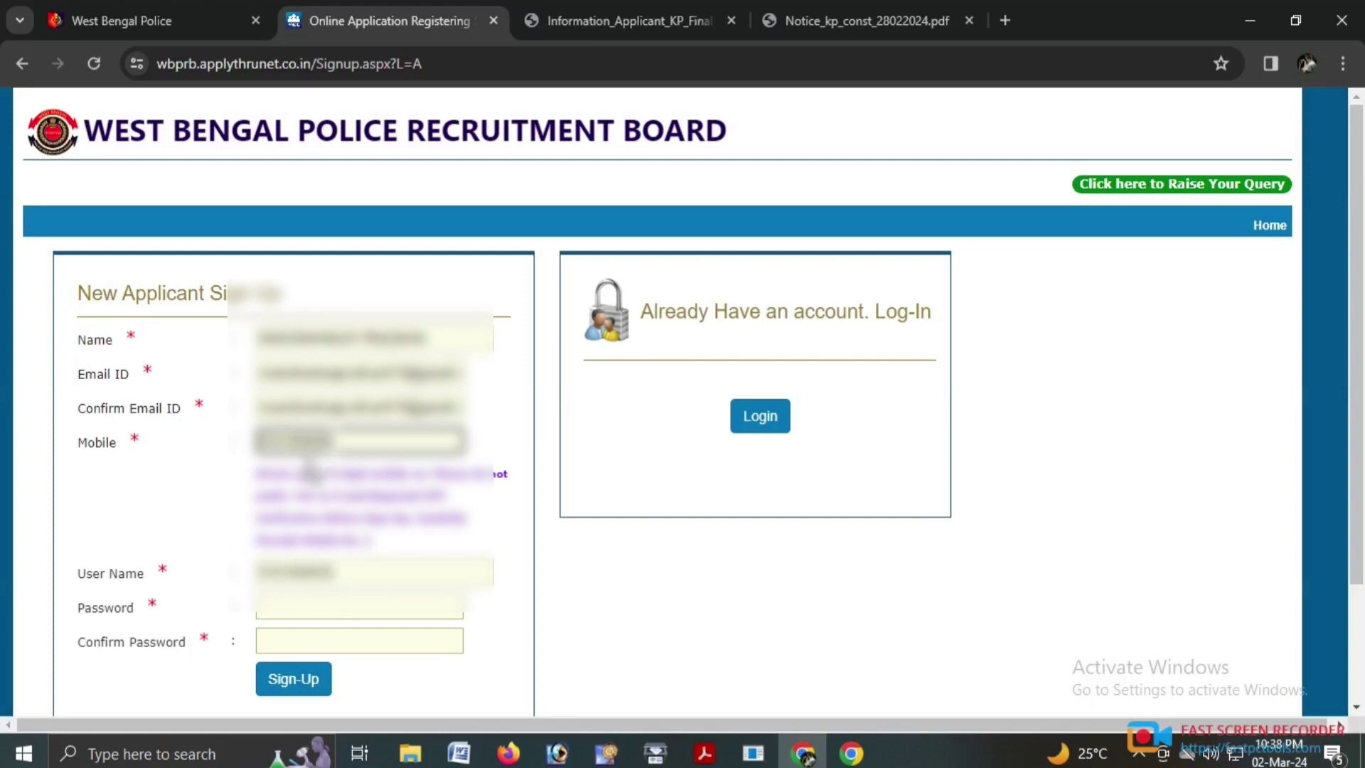
{"action": "left_click", "coordinate": [294, 612]}
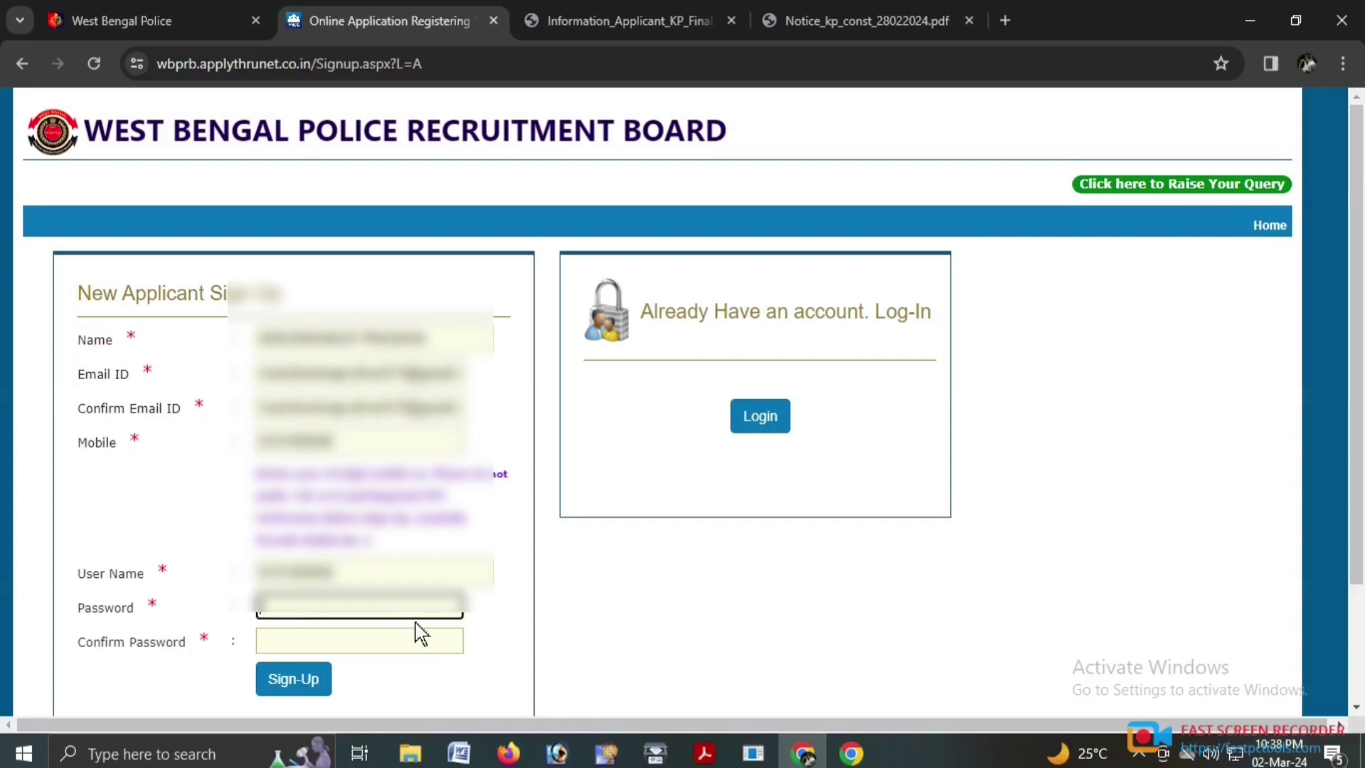
{"action": "type", "text": "*******"}
{"action": "left_click", "coordinate": [403, 638]}
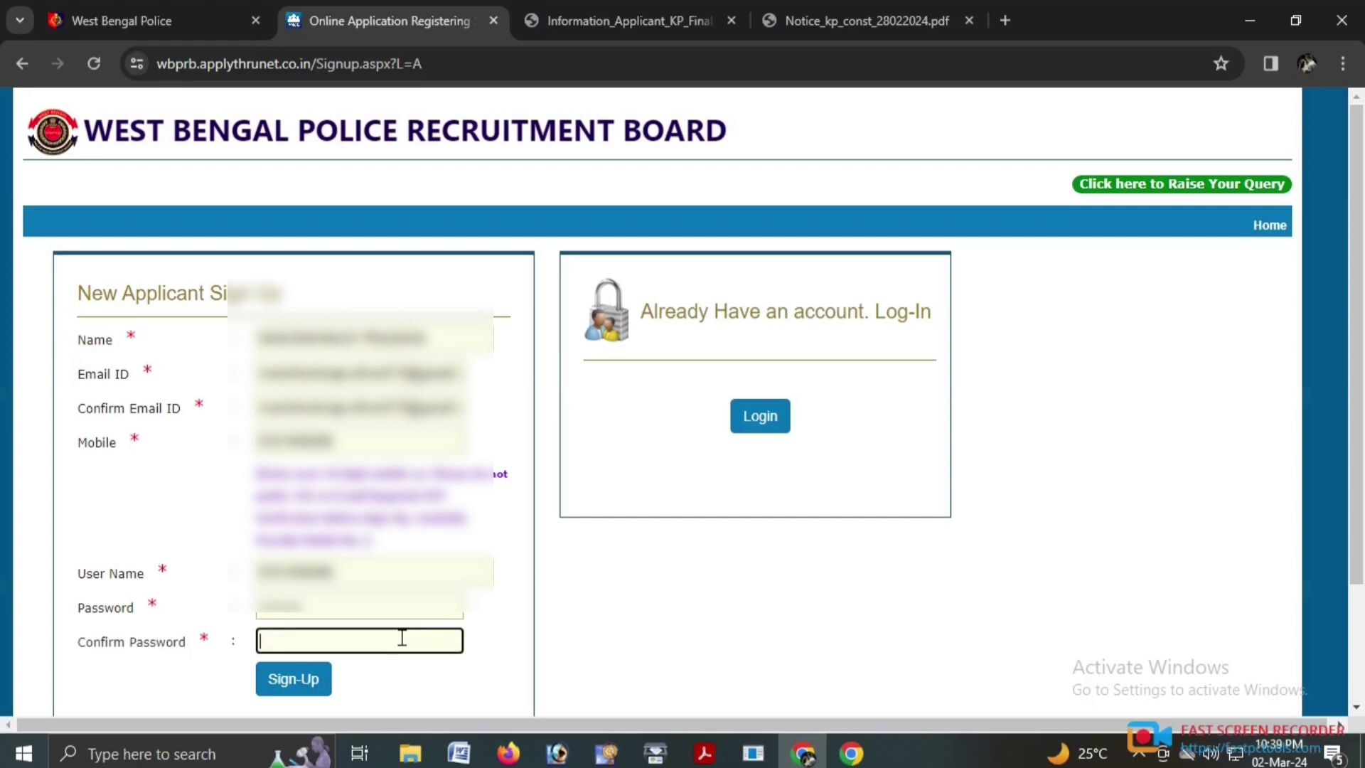
{"action": "type", "text": "*********"}
{"action": "scroll", "coordinate": [302, 640], "scroll_direction": "down", "scroll_amount": 1}
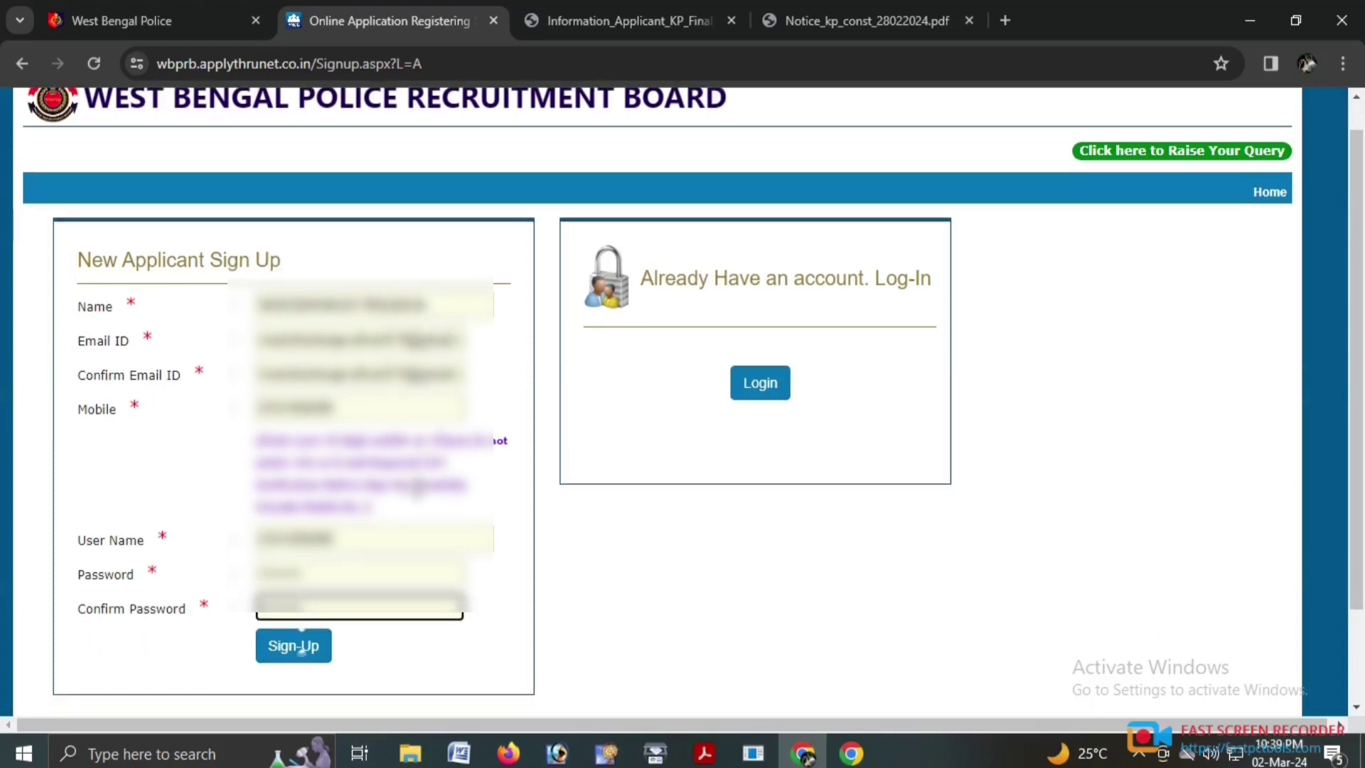
Submit the sign-up, enter and verify the mobile OTP, then proceed to the login page.
{"action": "left_click", "coordinate": [308, 647]}
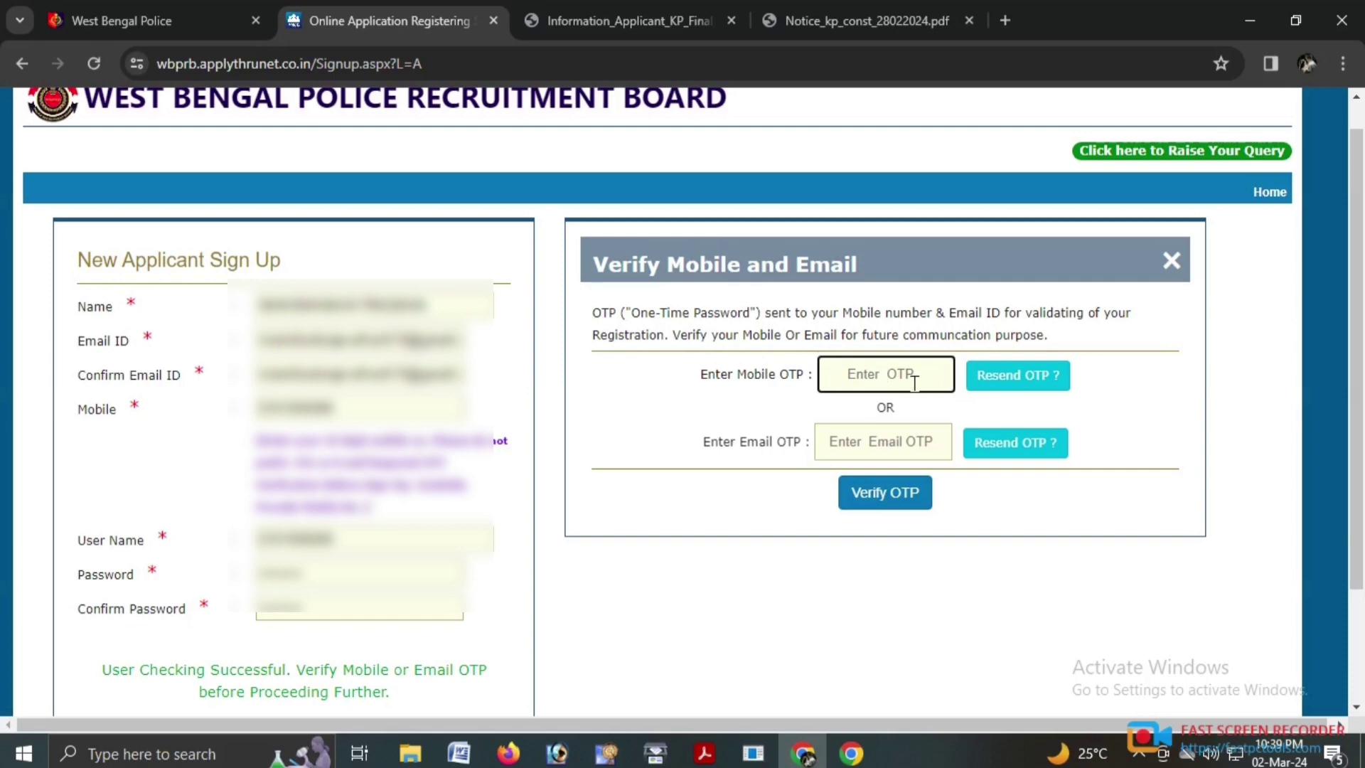
{"action": "left_click", "coordinate": [914, 502]}
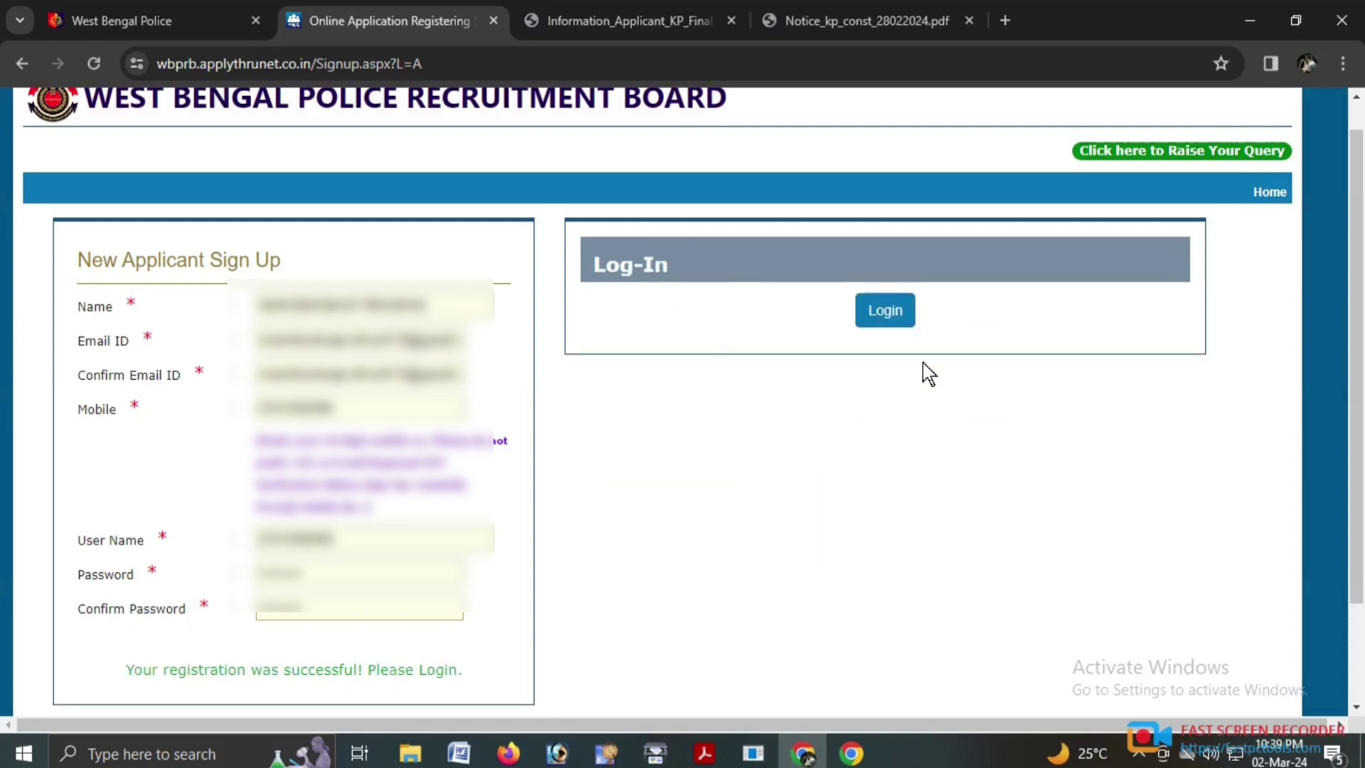
{"action": "left_click", "coordinate": [885, 311]}
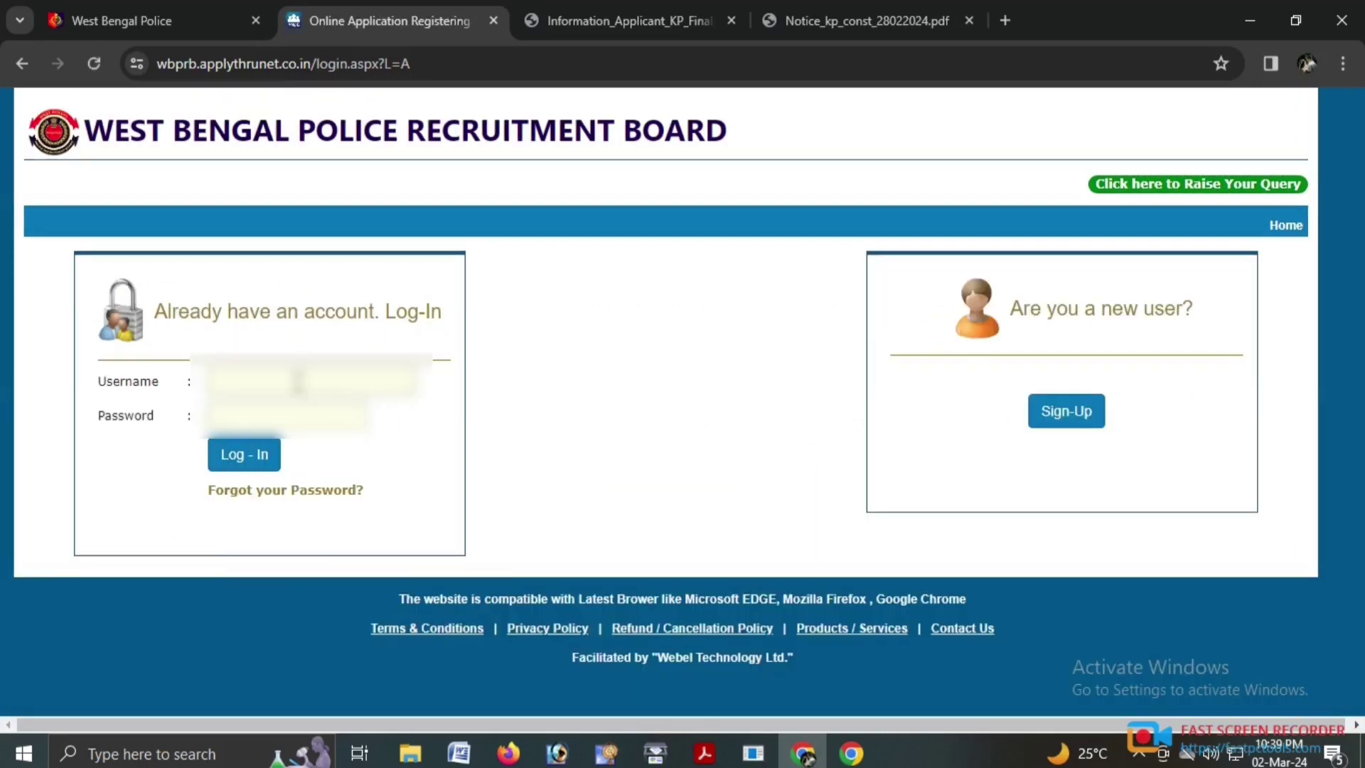
Log in with the saved autofill username and password and acknowledge the success alert.
{"action": "left_click", "coordinate": [299, 381]}
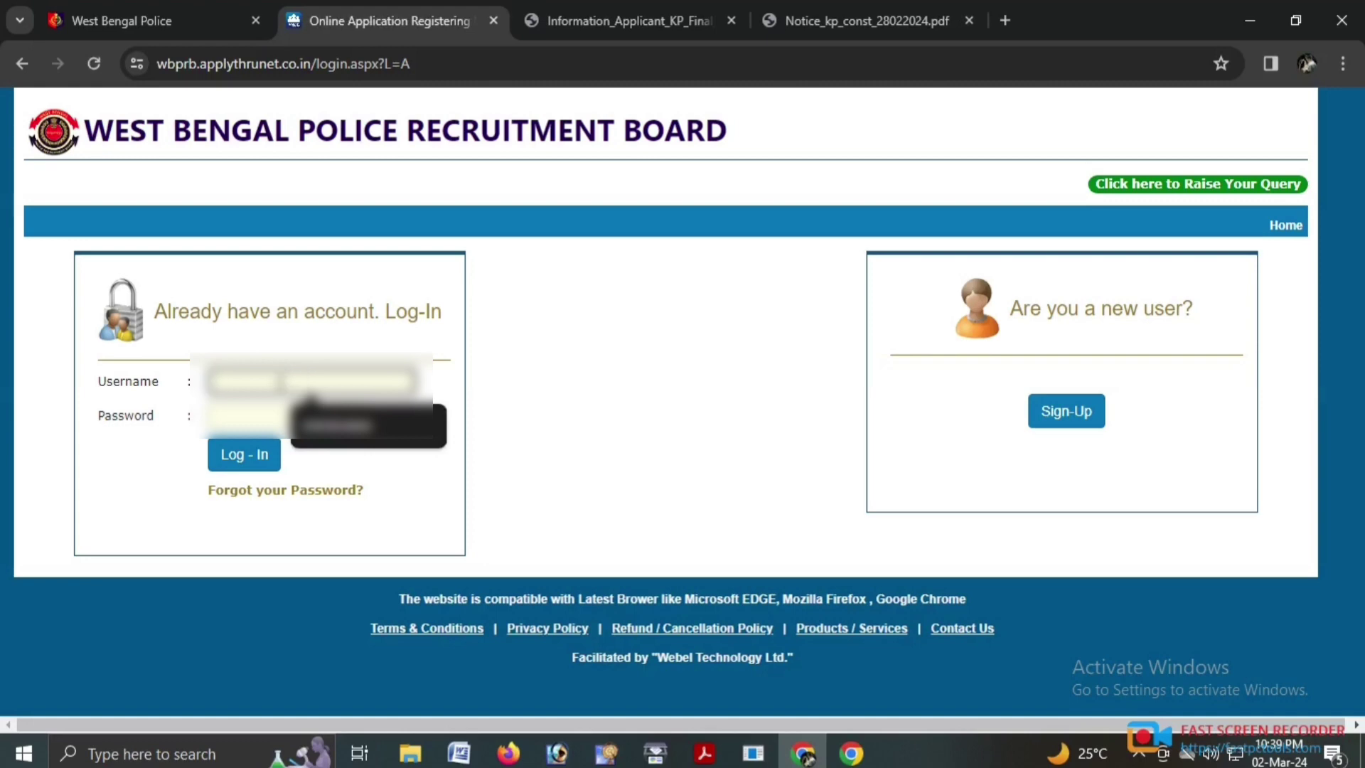
{"action": "left_click", "coordinate": [241, 383]}
{"action": "left_click", "coordinate": [352, 382]}
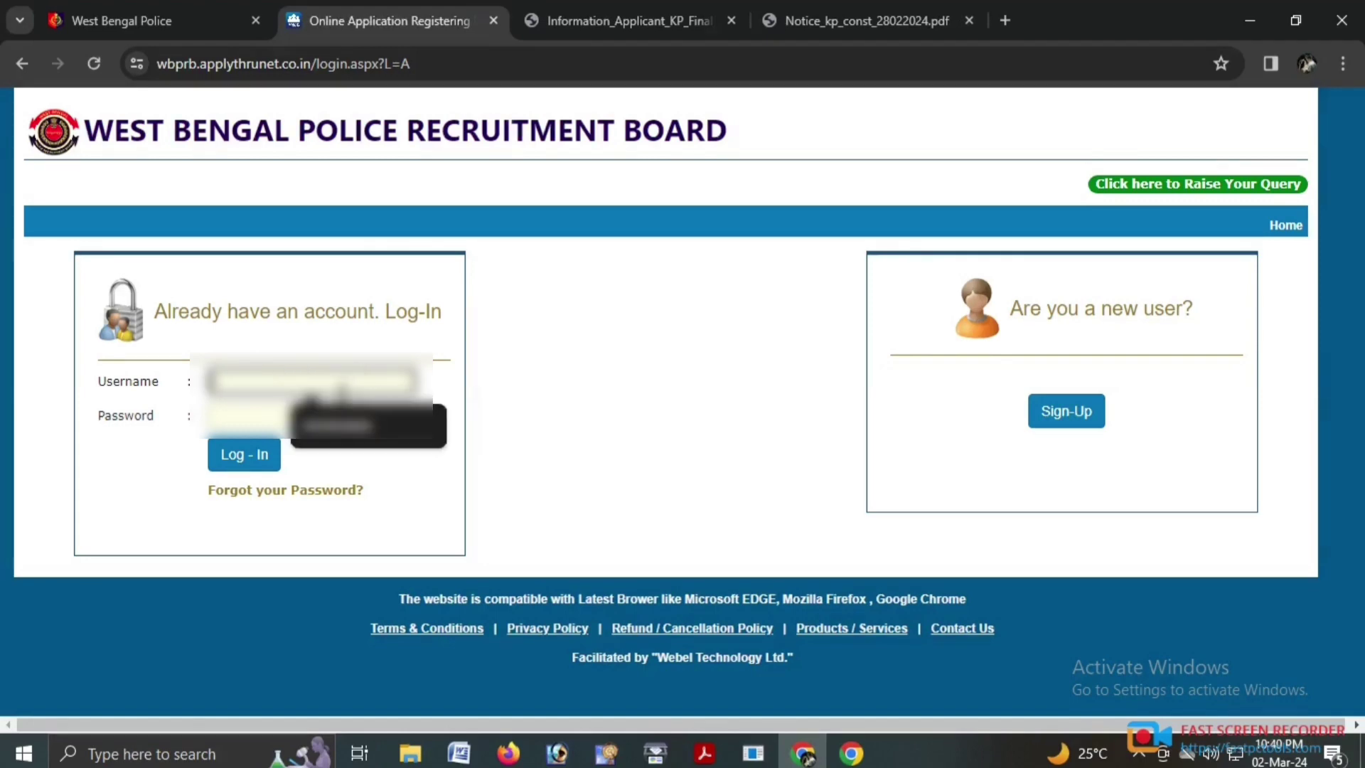
{"action": "left_click", "coordinate": [329, 444]}
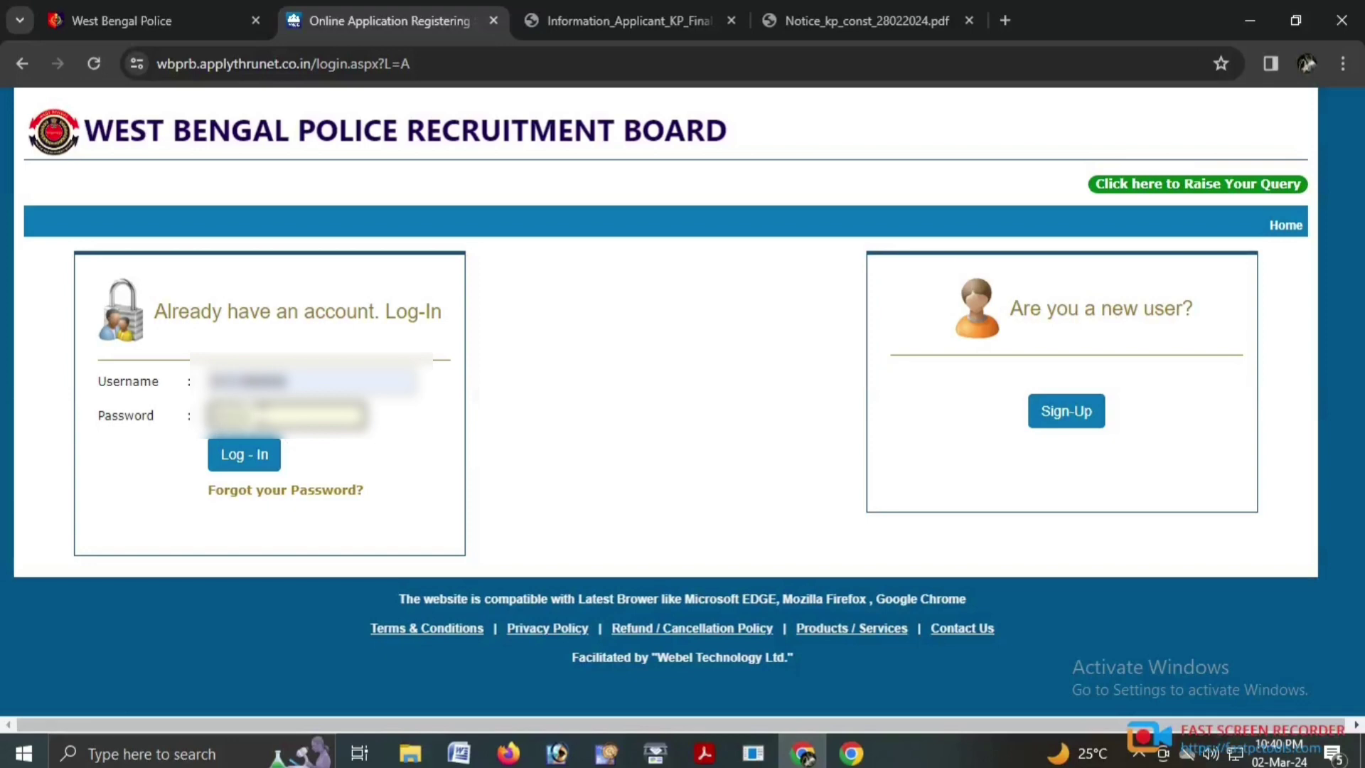
{"action": "left_click", "coordinate": [260, 461]}
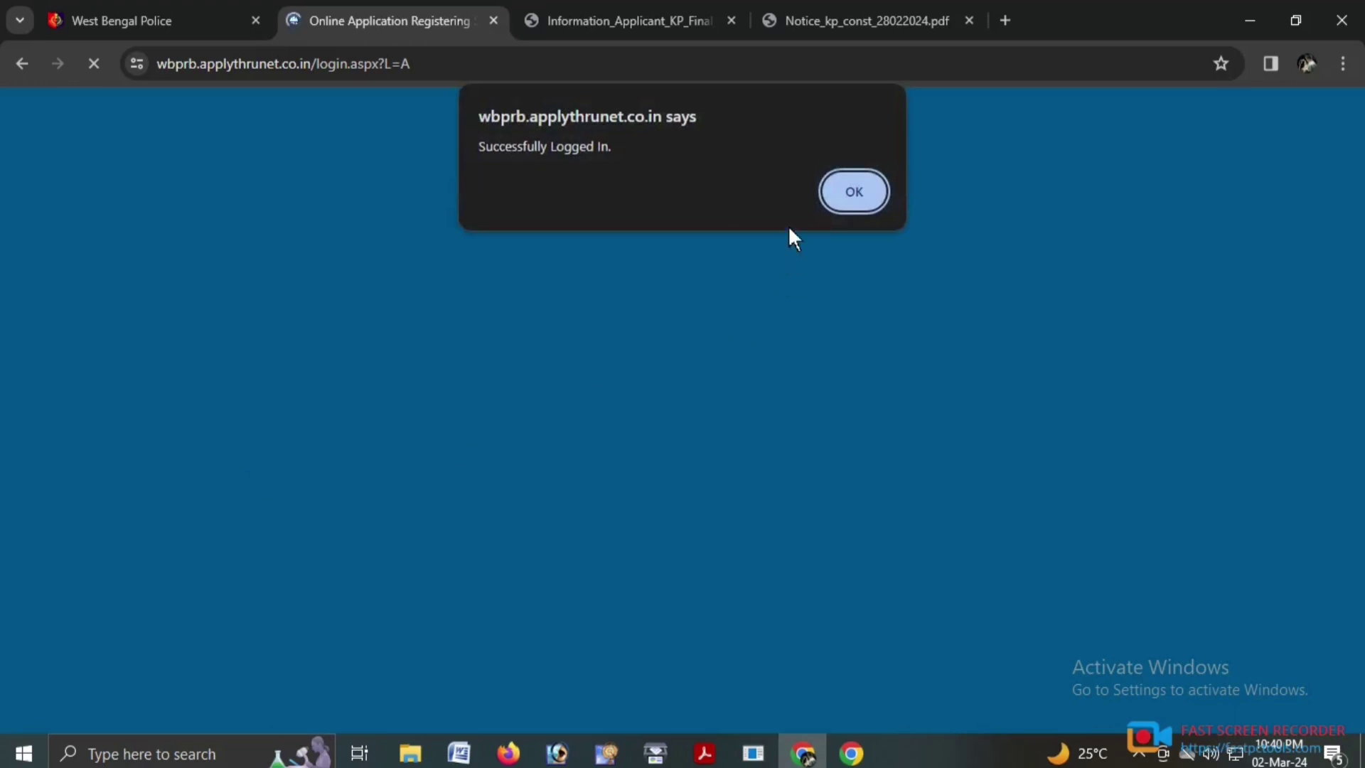
{"action": "left_click", "coordinate": [853, 211]}
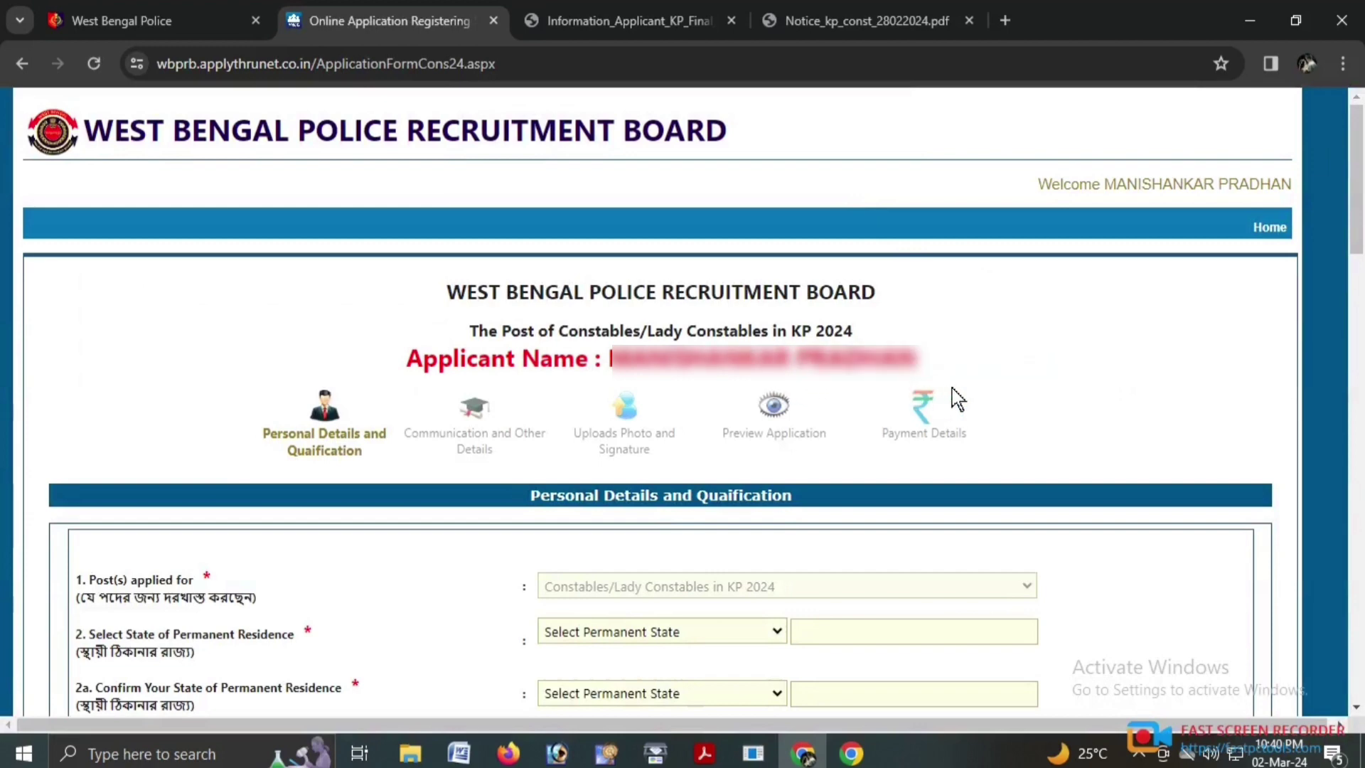
Set the permanent state of residence and its confirmation to WEST BENGAL.
{"action": "scroll", "coordinate": [962, 399], "scroll_direction": "down", "scroll_amount": 1}
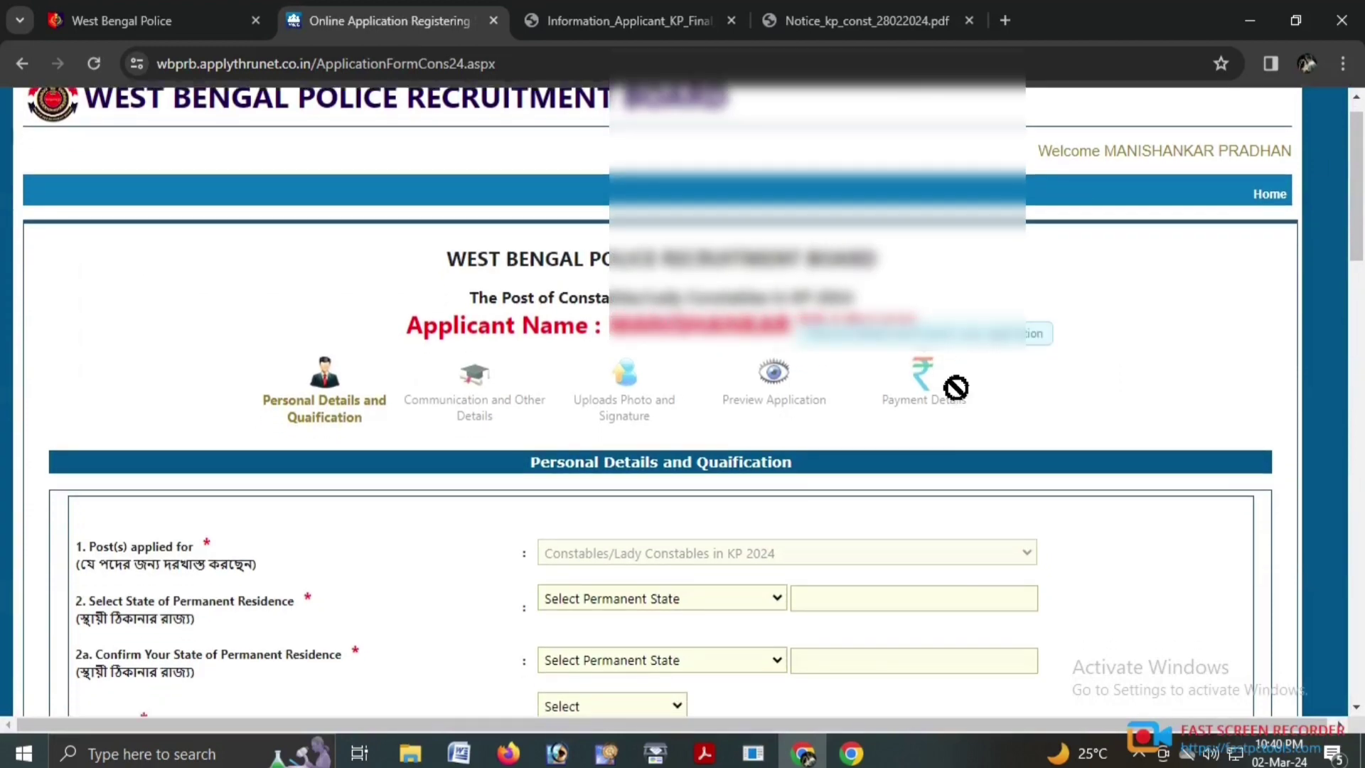
{"action": "scroll", "coordinate": [315, 490], "scroll_direction": "down", "scroll_amount": 1}
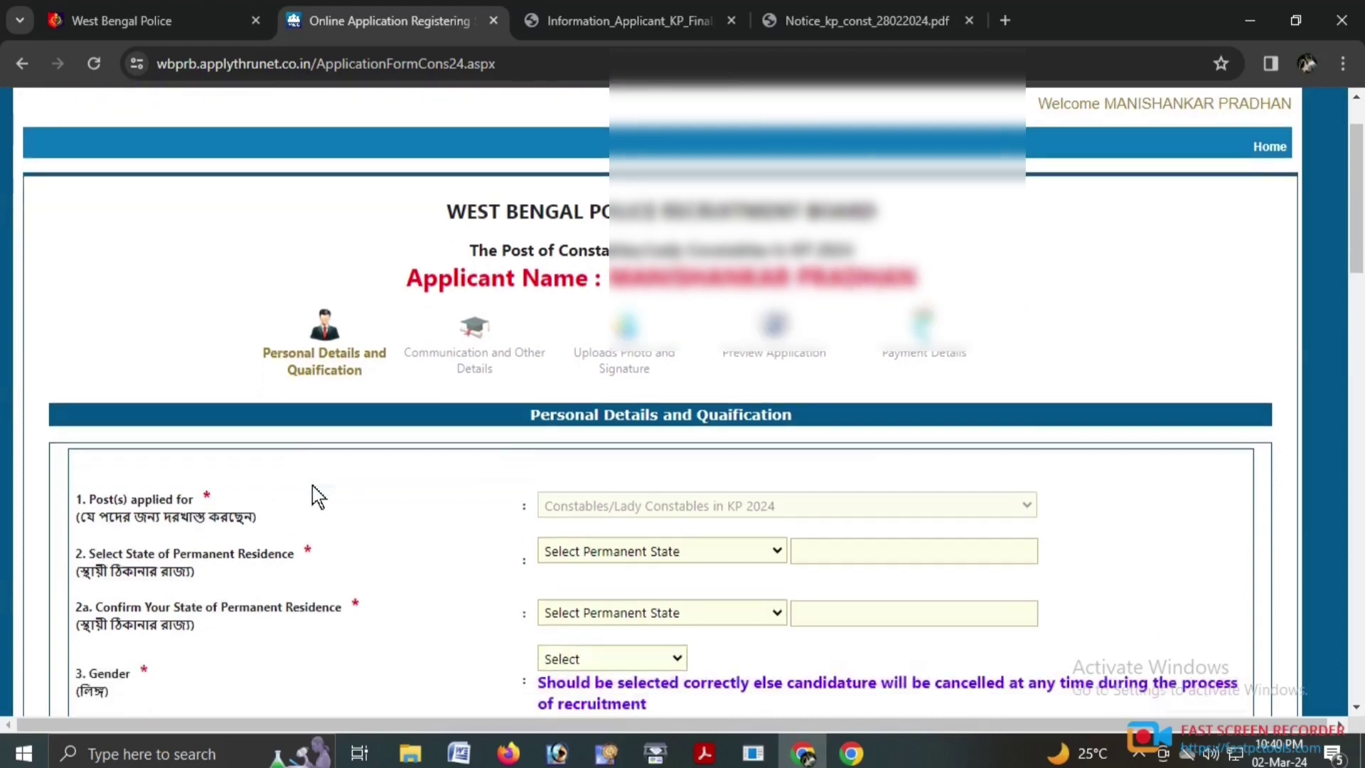
{"action": "scroll", "coordinate": [313, 485], "scroll_direction": "down", "scroll_amount": 1}
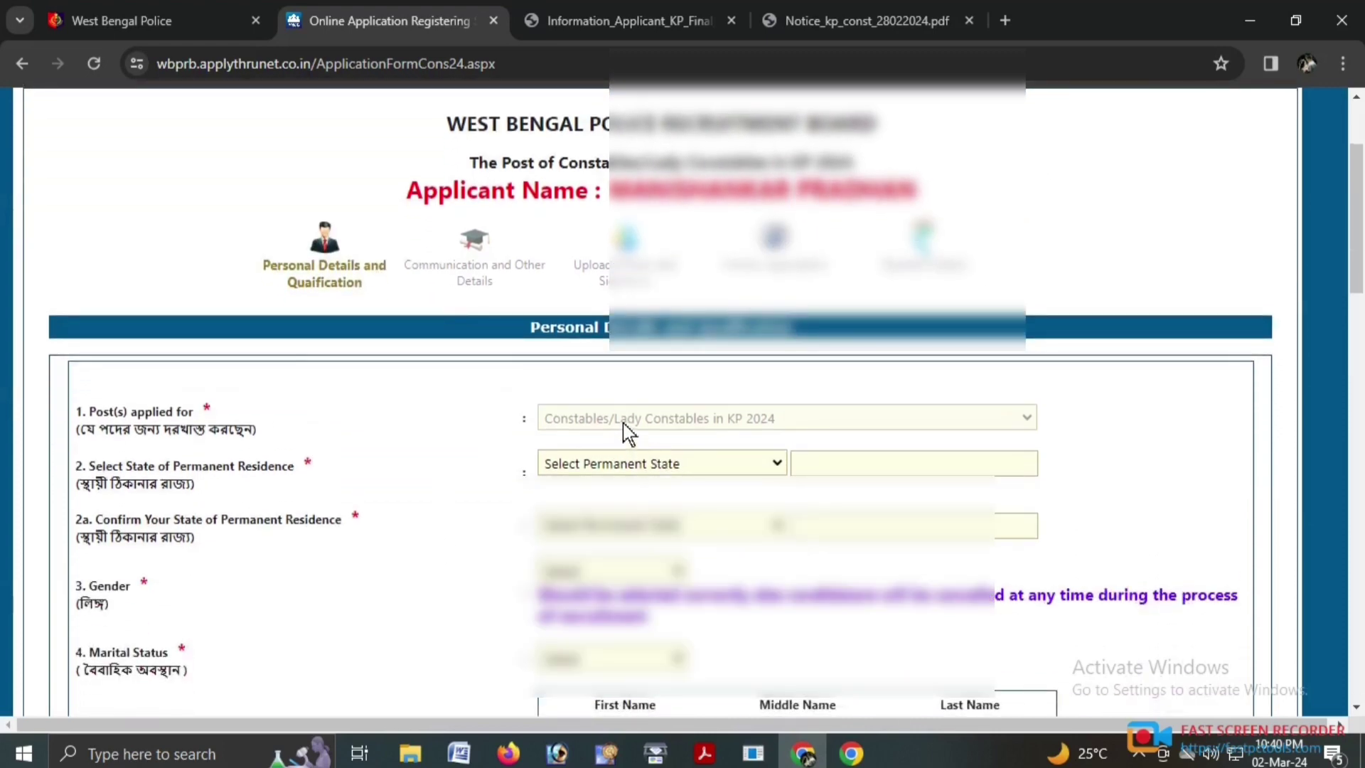
{"action": "scroll", "coordinate": [626, 432], "scroll_direction": "down", "scroll_amount": 1}
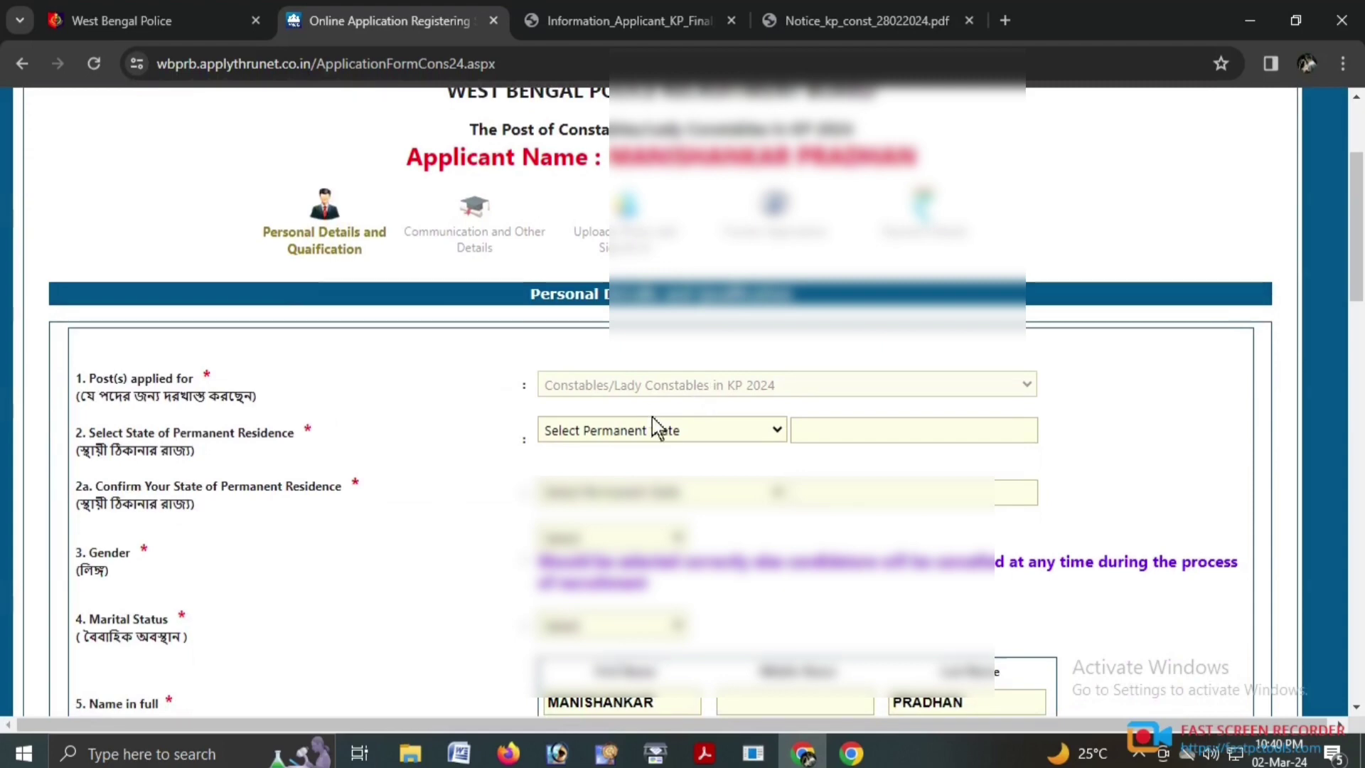
{"action": "left_click", "coordinate": [655, 435]}
{"action": "scroll", "coordinate": [649, 383], "scroll_direction": "down", "scroll_amount": 6}
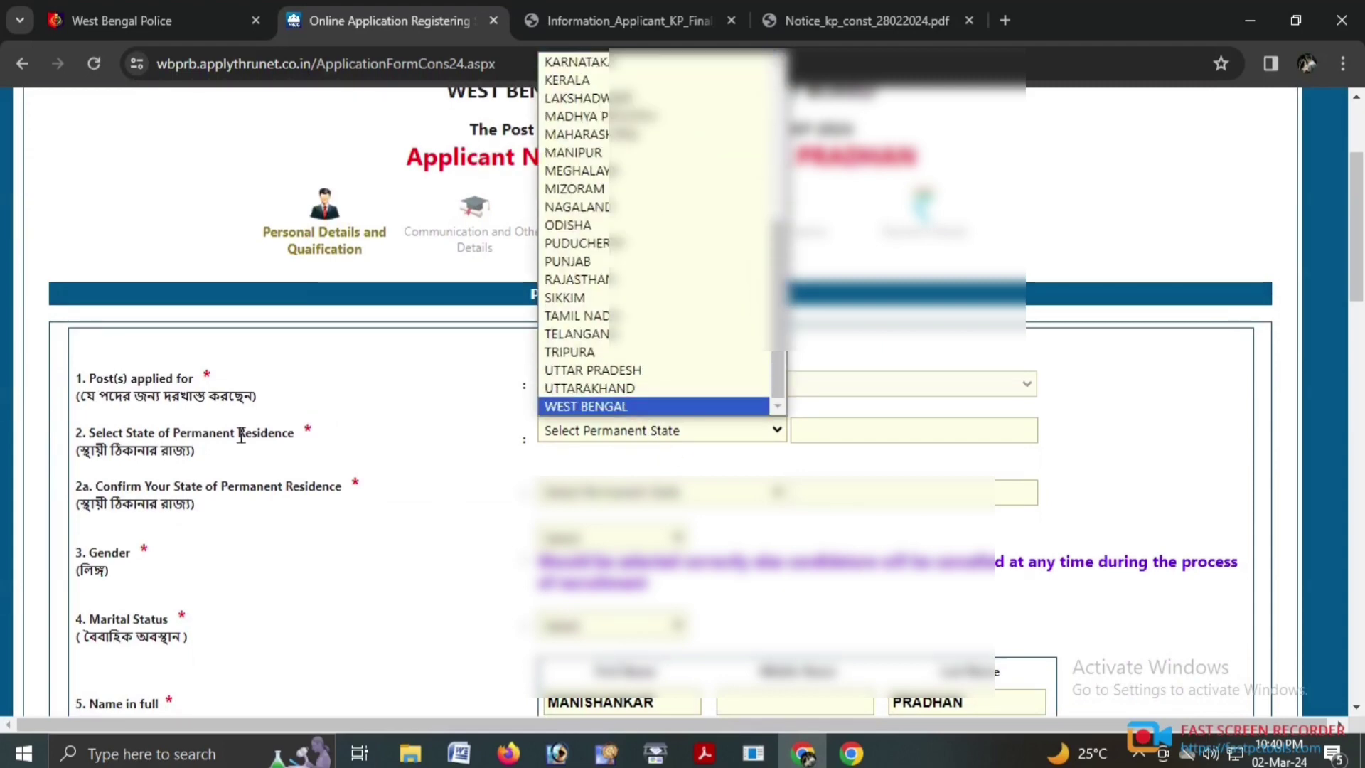
{"action": "left_click", "coordinate": [616, 405]}
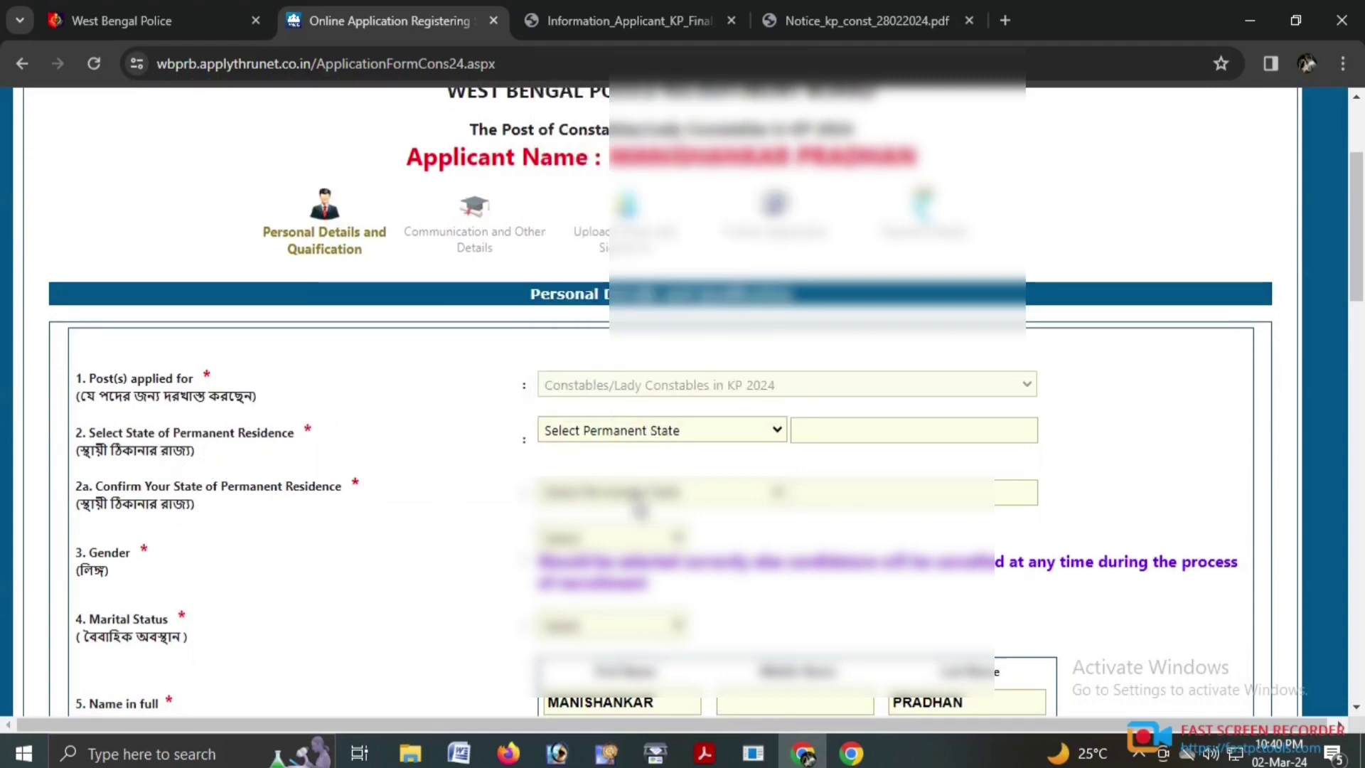
{"action": "scroll", "coordinate": [587, 466], "scroll_direction": "down", "scroll_amount": 3}
{"action": "left_click", "coordinate": [620, 392]}
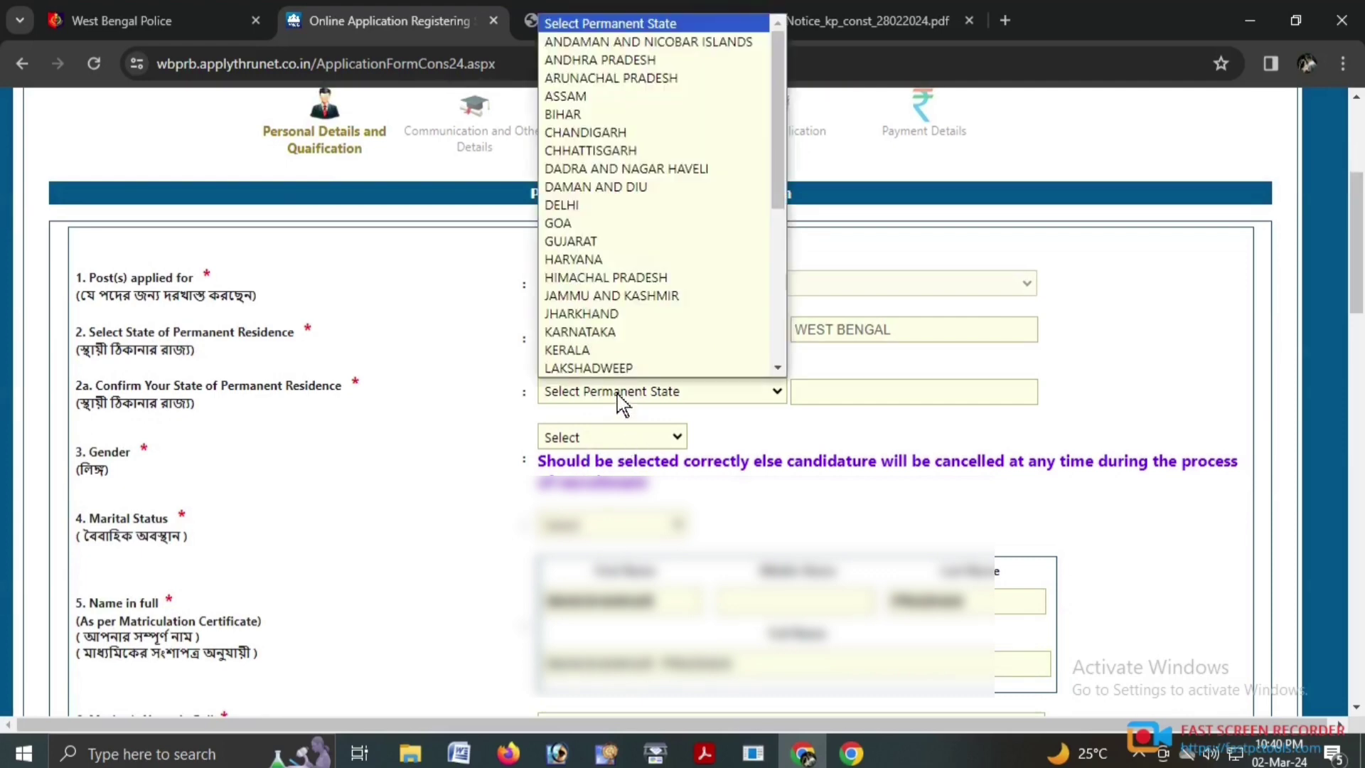
{"action": "scroll", "coordinate": [633, 334], "scroll_direction": "down", "scroll_amount": 5}
{"action": "left_click", "coordinate": [632, 364]}
{"action": "scroll", "coordinate": [253, 424], "scroll_direction": "down", "scroll_amount": 1}
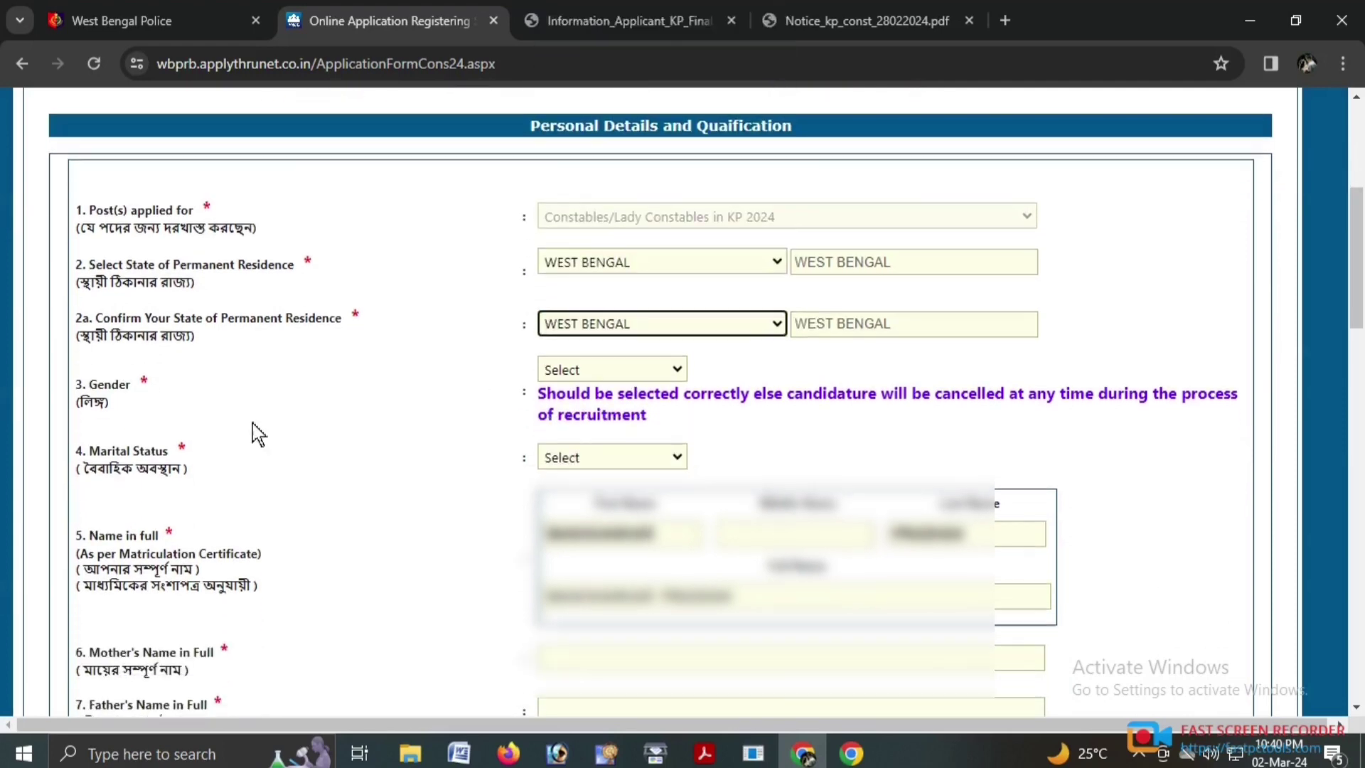
Set gender to Male and marital status to Un-Married.
{"action": "left_click", "coordinate": [664, 369]}
{"action": "left_click", "coordinate": [565, 409]}
{"action": "scroll", "coordinate": [495, 384], "scroll_direction": "down", "scroll_amount": 1}
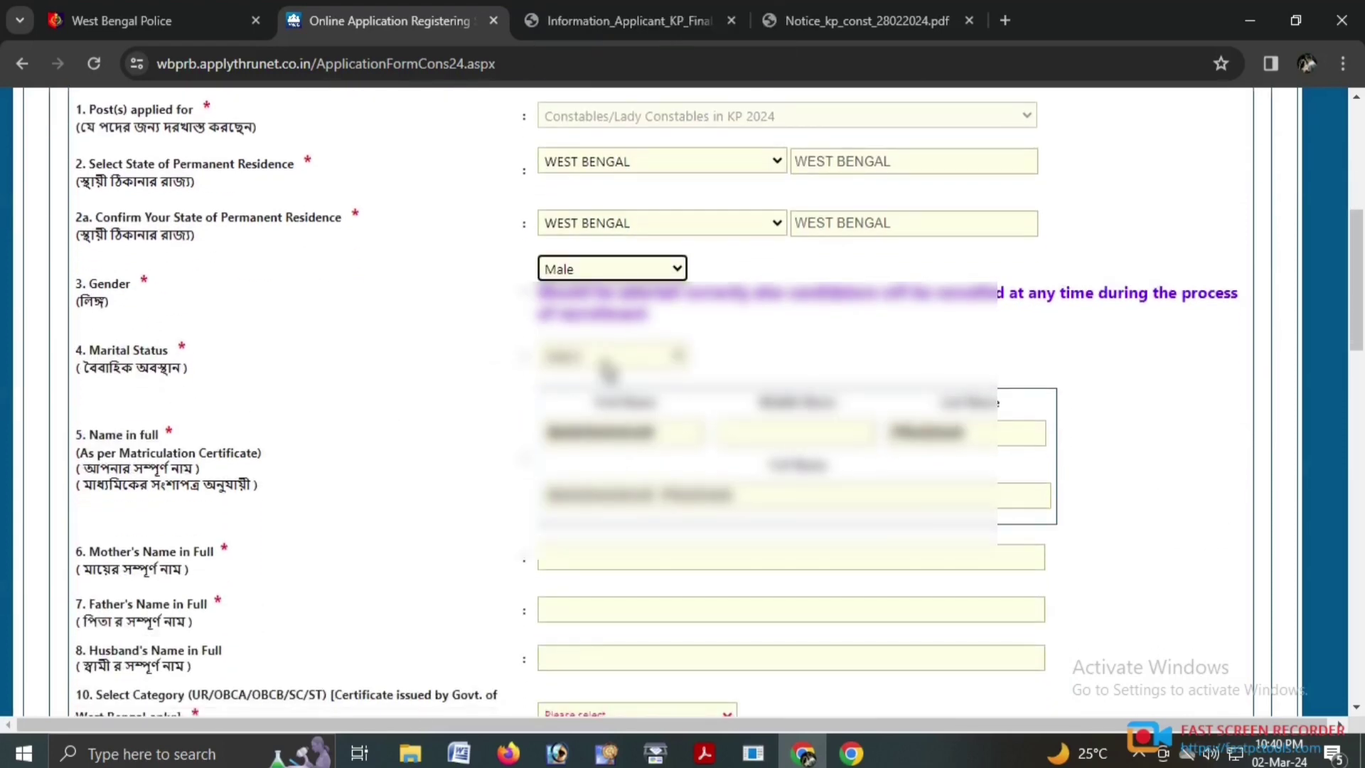
{"action": "left_click", "coordinate": [608, 356]}
{"action": "left_click", "coordinate": [590, 397]}
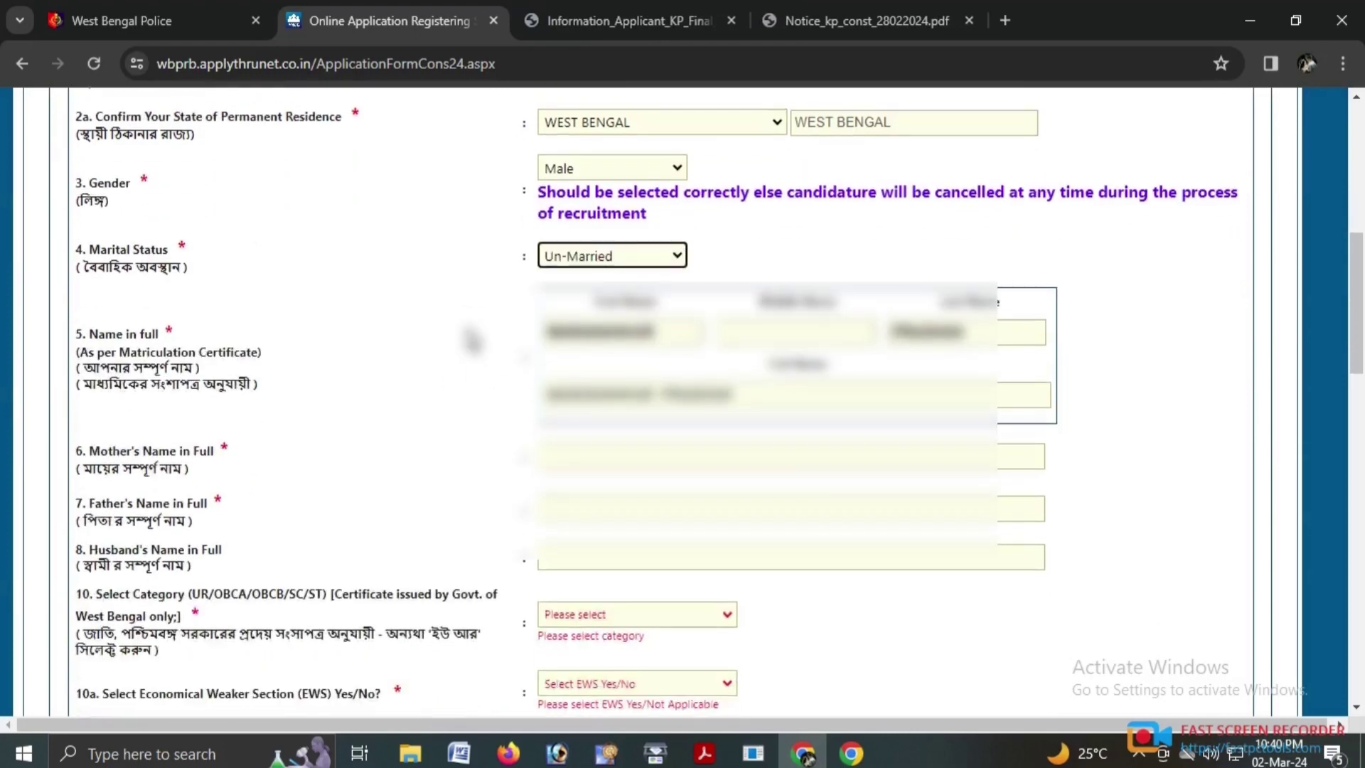
{"action": "left_click", "coordinate": [596, 523]}
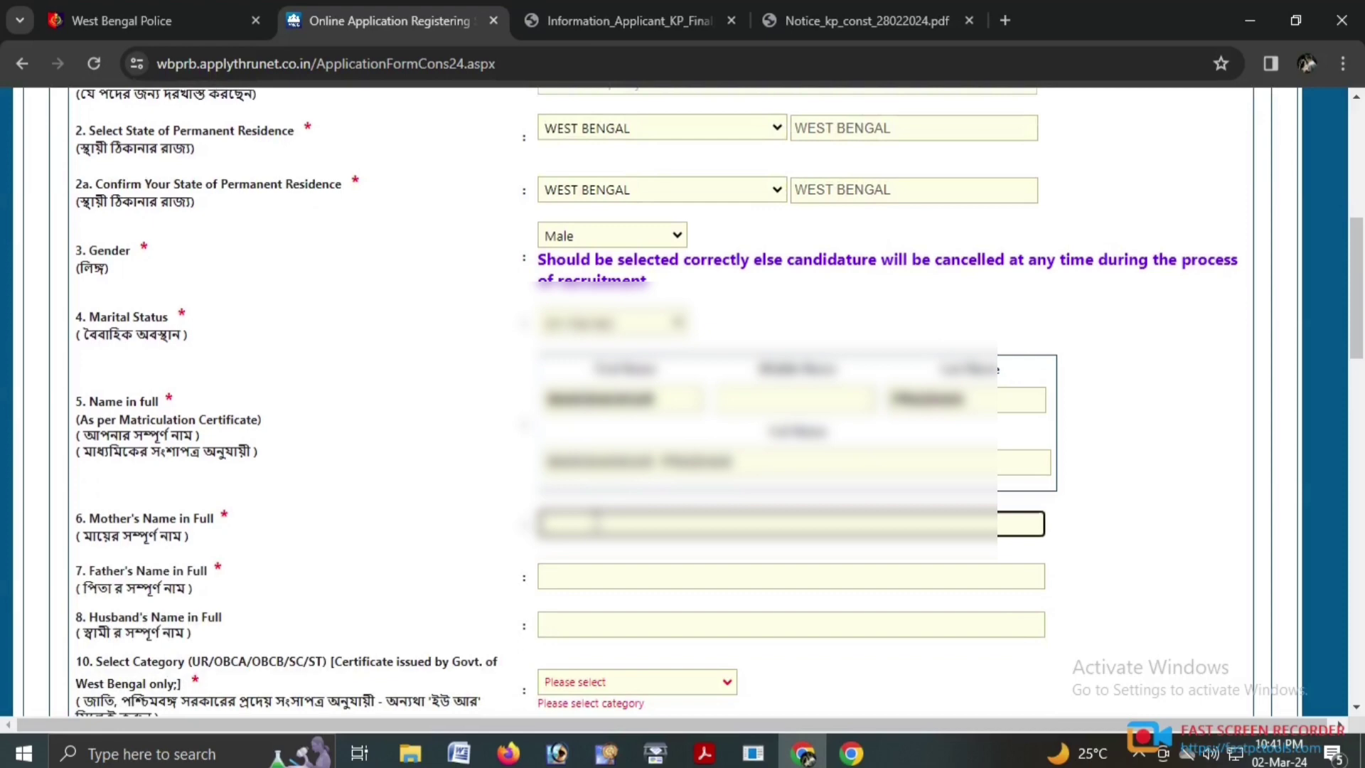
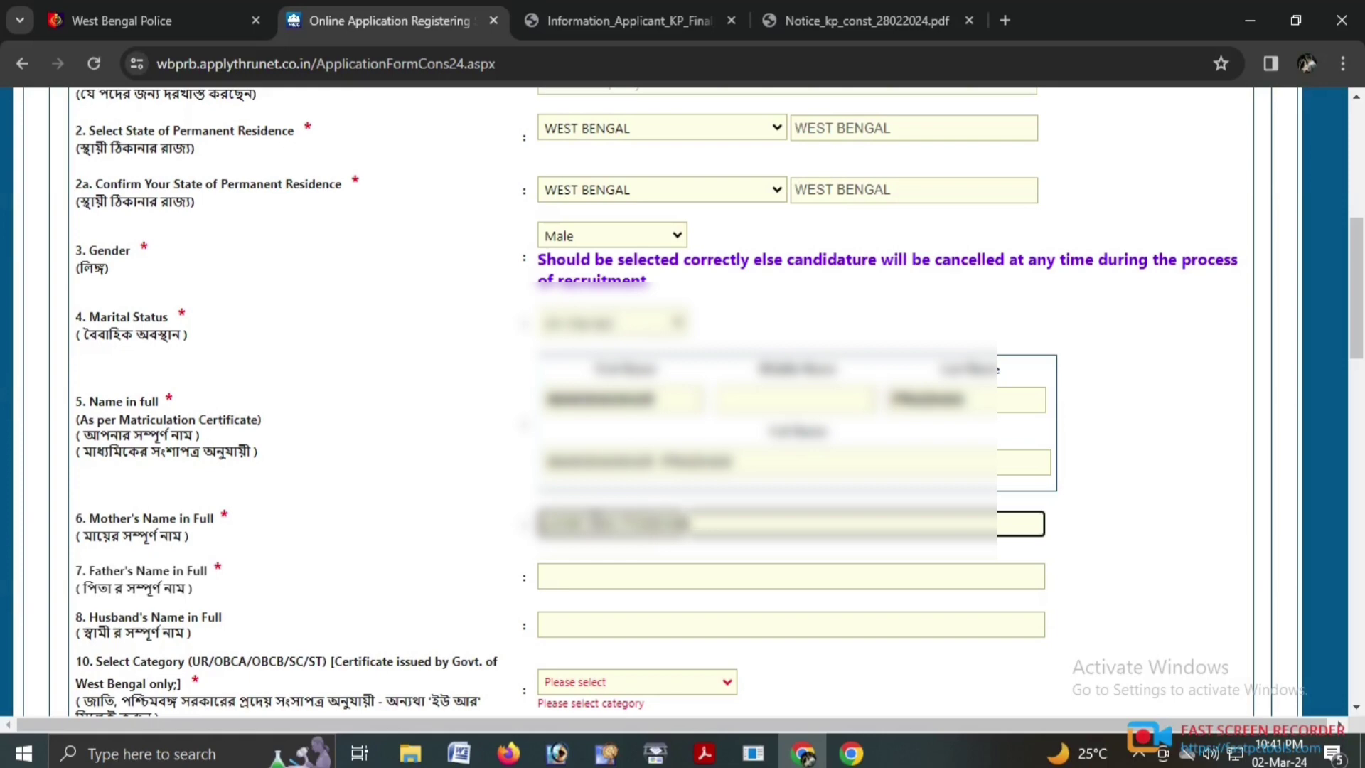
Enter the mother's full name in field 6 and the father's full name in field 7.
{"action": "scroll", "coordinate": [533, 527], "scroll_direction": "down", "scroll_amount": 1}
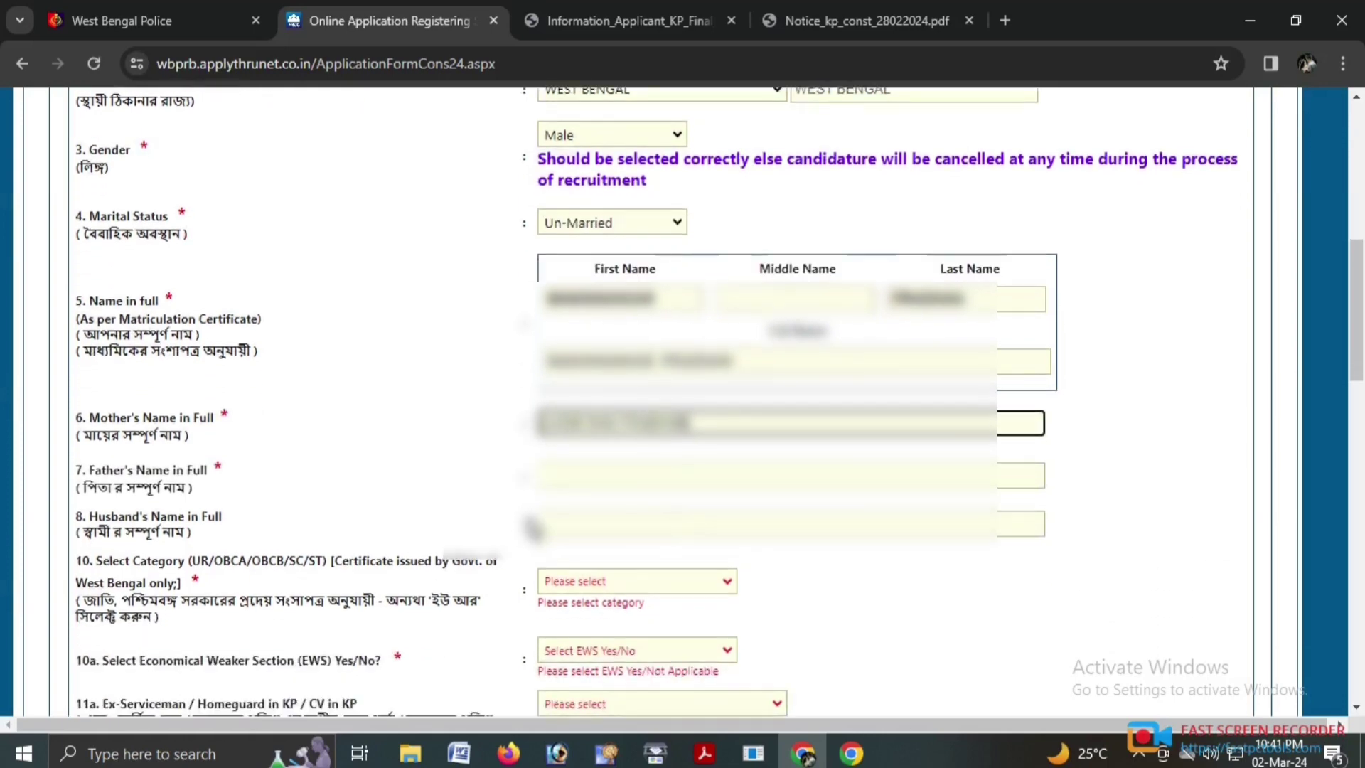
{"action": "left_click", "coordinate": [565, 469]}
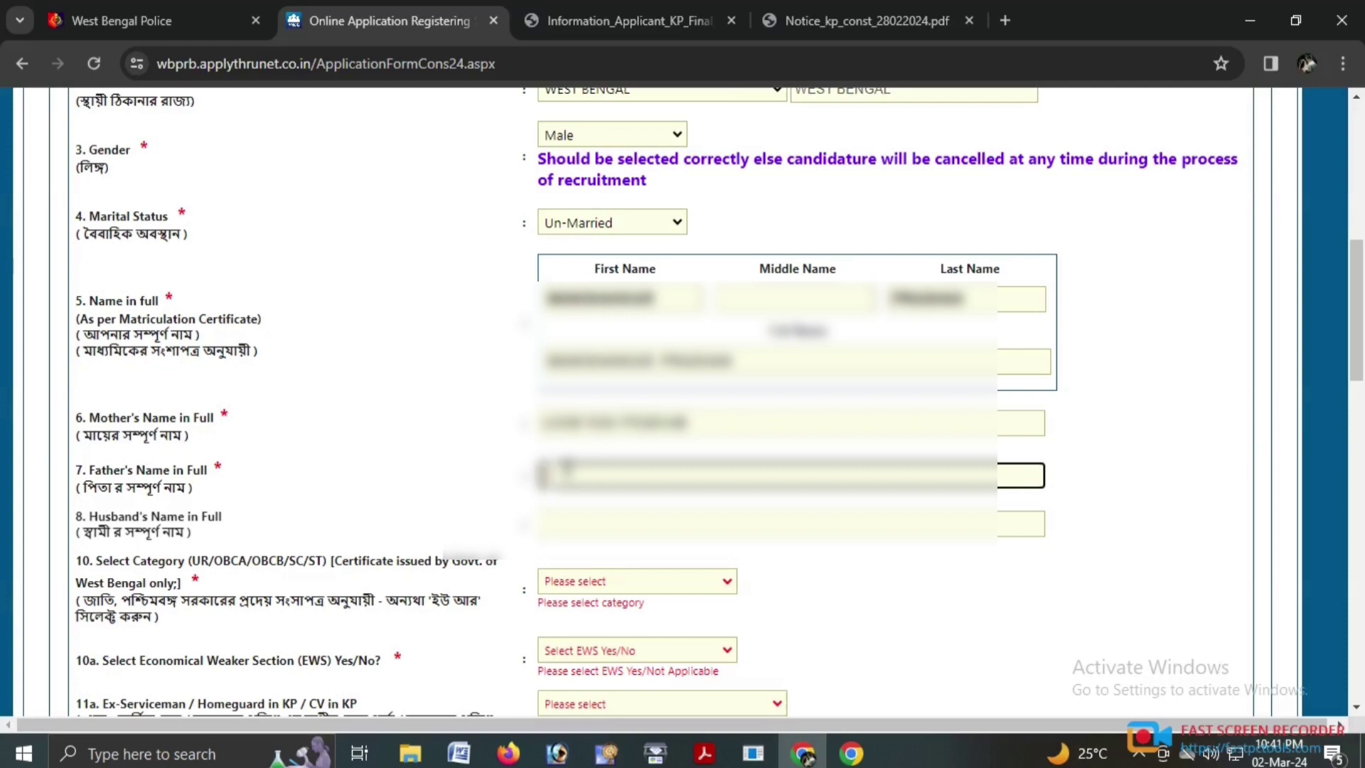
{"action": "type", "text": "??????"}
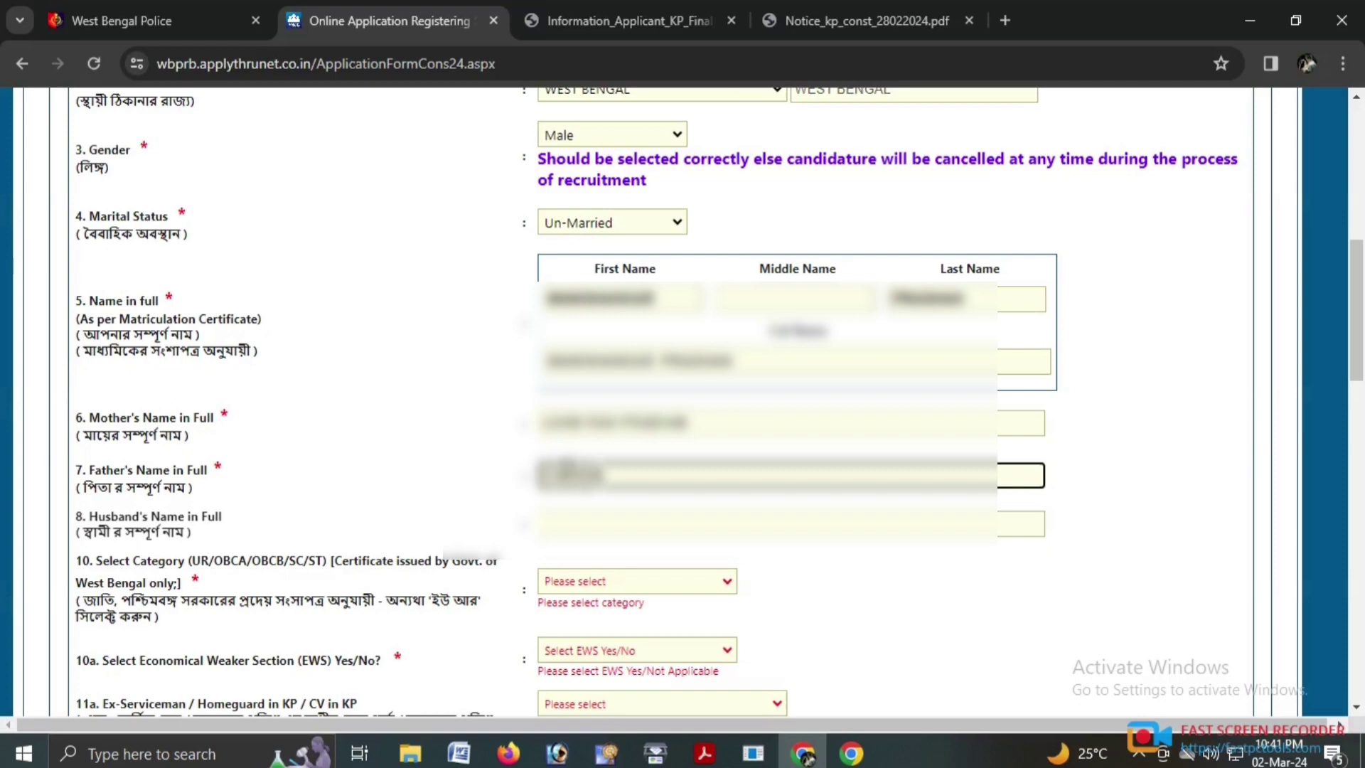
{"action": "type", "text": "???????"}
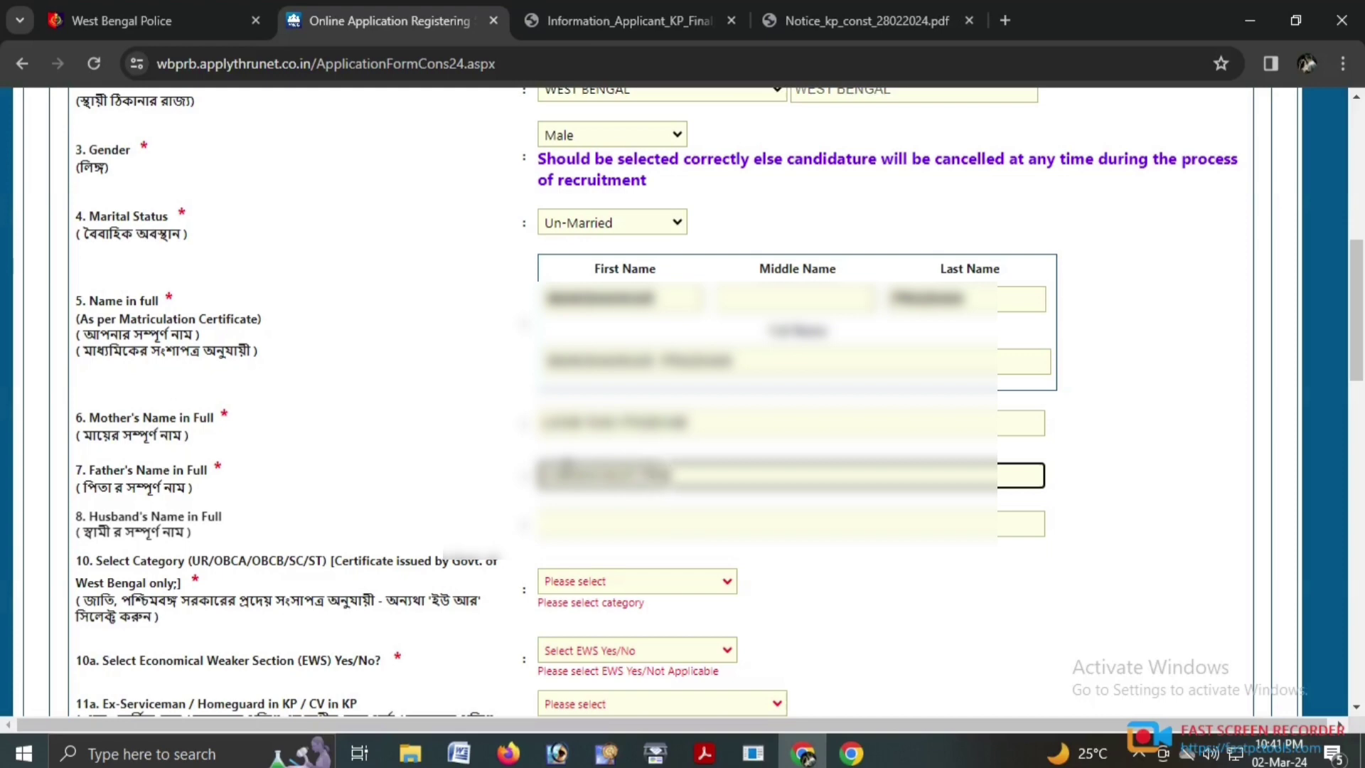
{"action": "type", "text": "?????"}
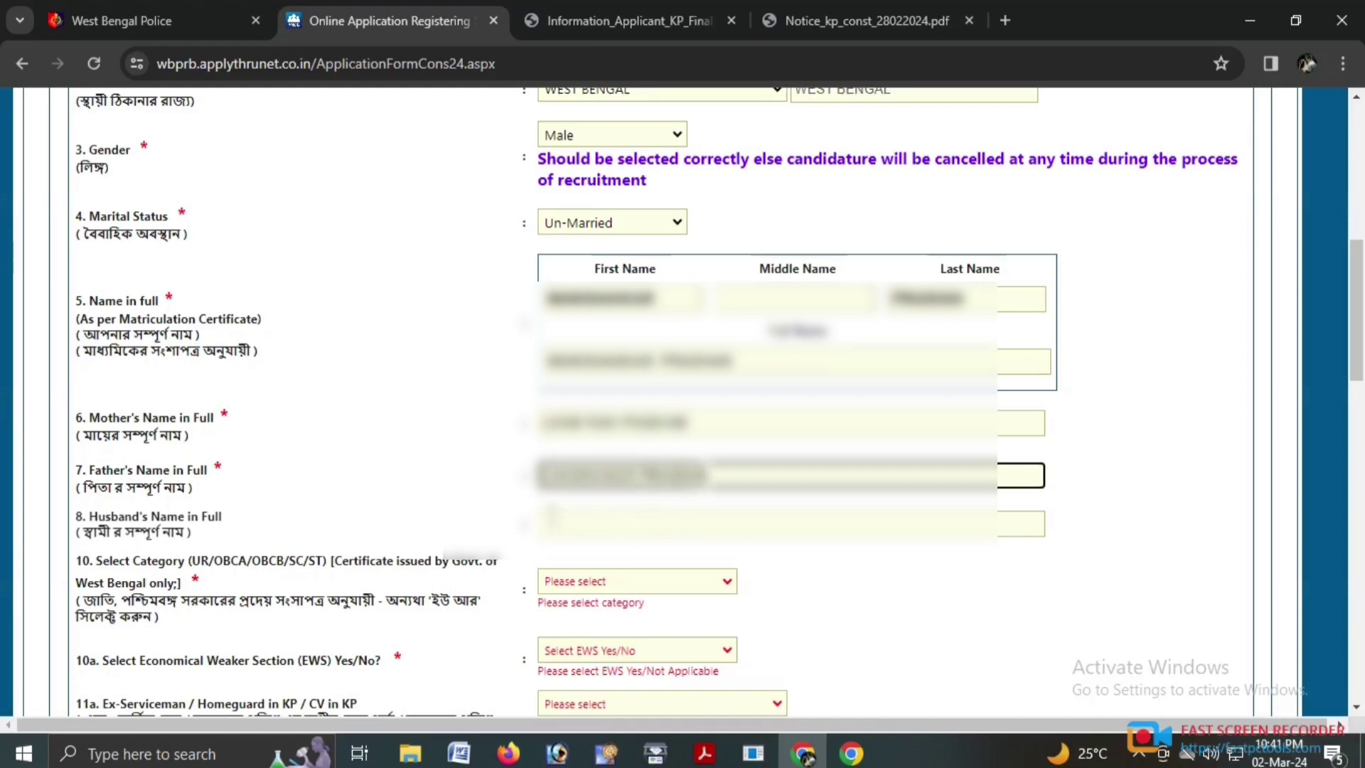
{"action": "left_click", "coordinate": [558, 519]}
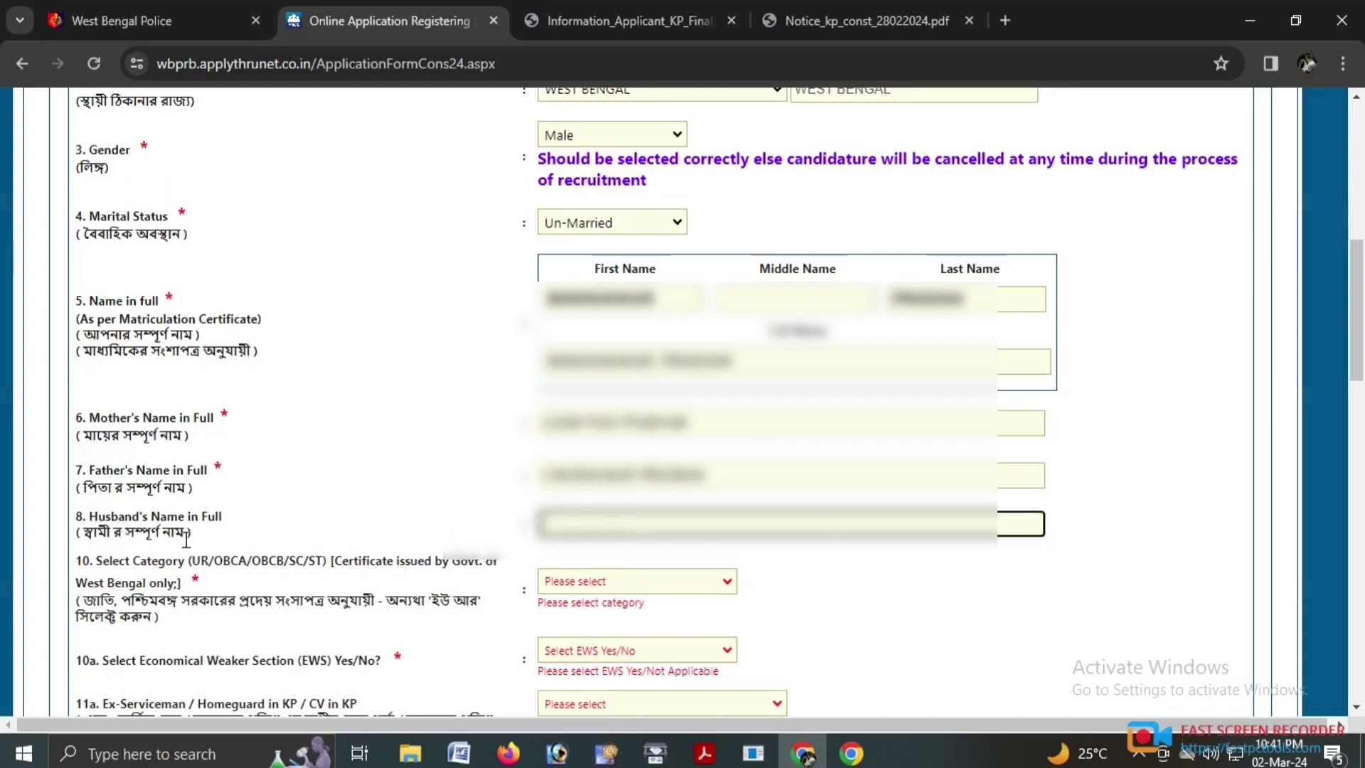
{"action": "scroll", "coordinate": [391, 496], "scroll_direction": "down", "scroll_amount": 2}
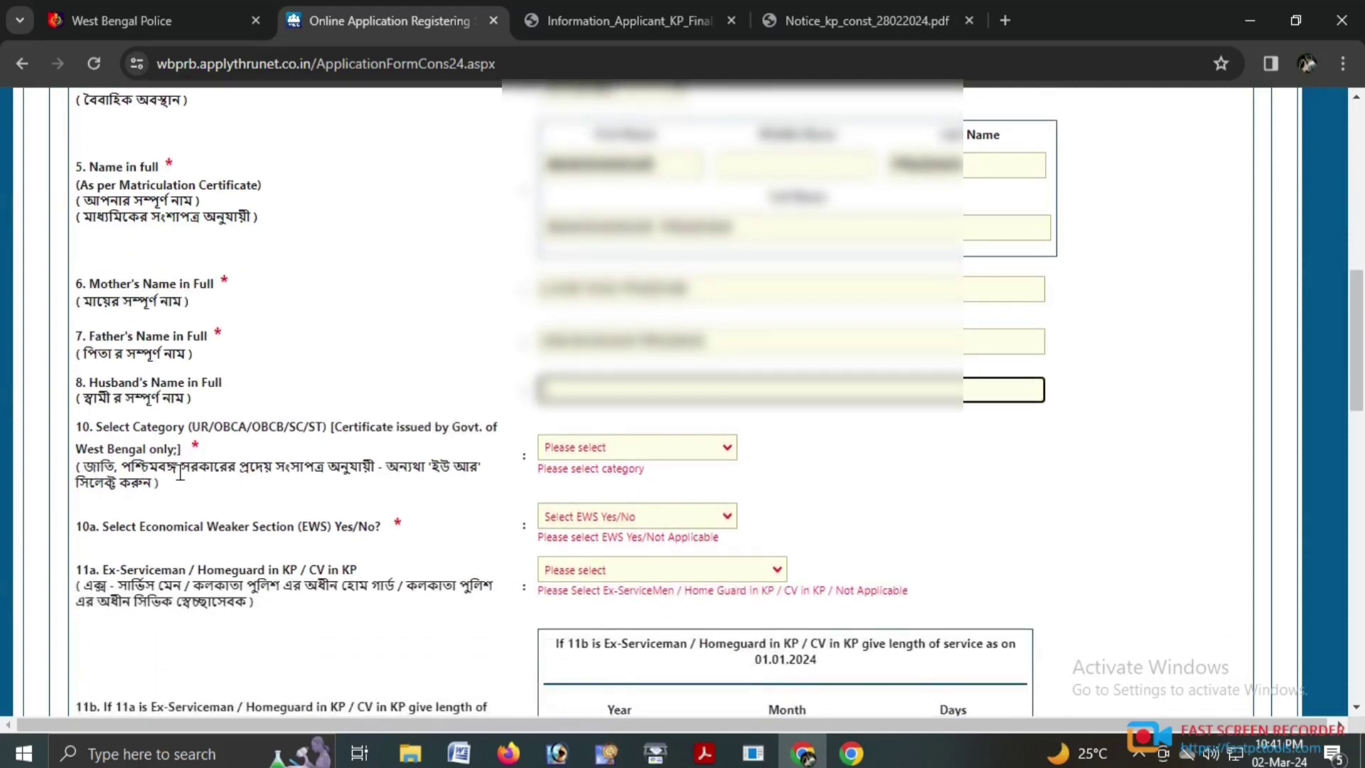
Set category to UNRESERVED CATEGORY, and both EWS and Ex-Serviceman/Homeguard to Not Applicable.
{"action": "left_click", "coordinate": [577, 448]}
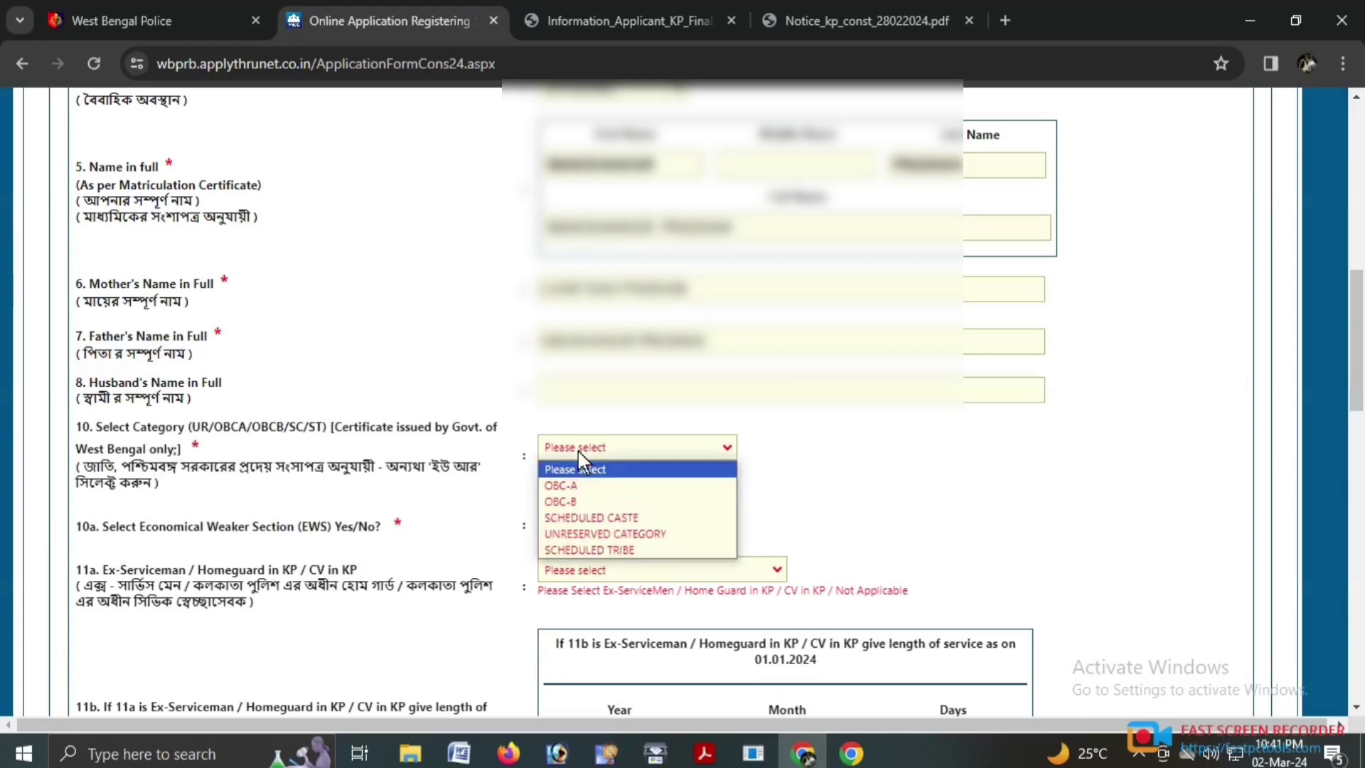
{"action": "left_click", "coordinate": [581, 534]}
{"action": "scroll", "coordinate": [427, 498], "scroll_direction": "down", "scroll_amount": 1}
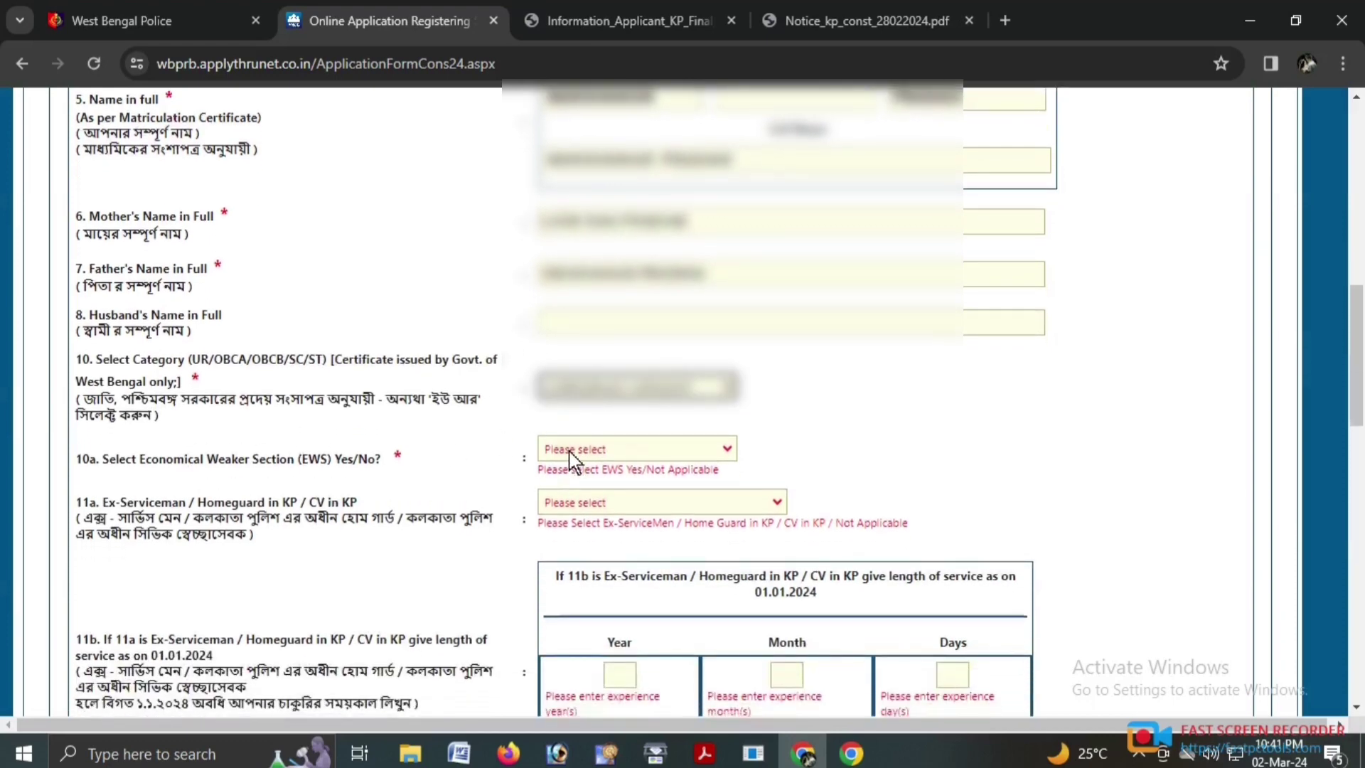
{"action": "left_click", "coordinate": [570, 447]}
{"action": "left_click", "coordinate": [572, 487]}
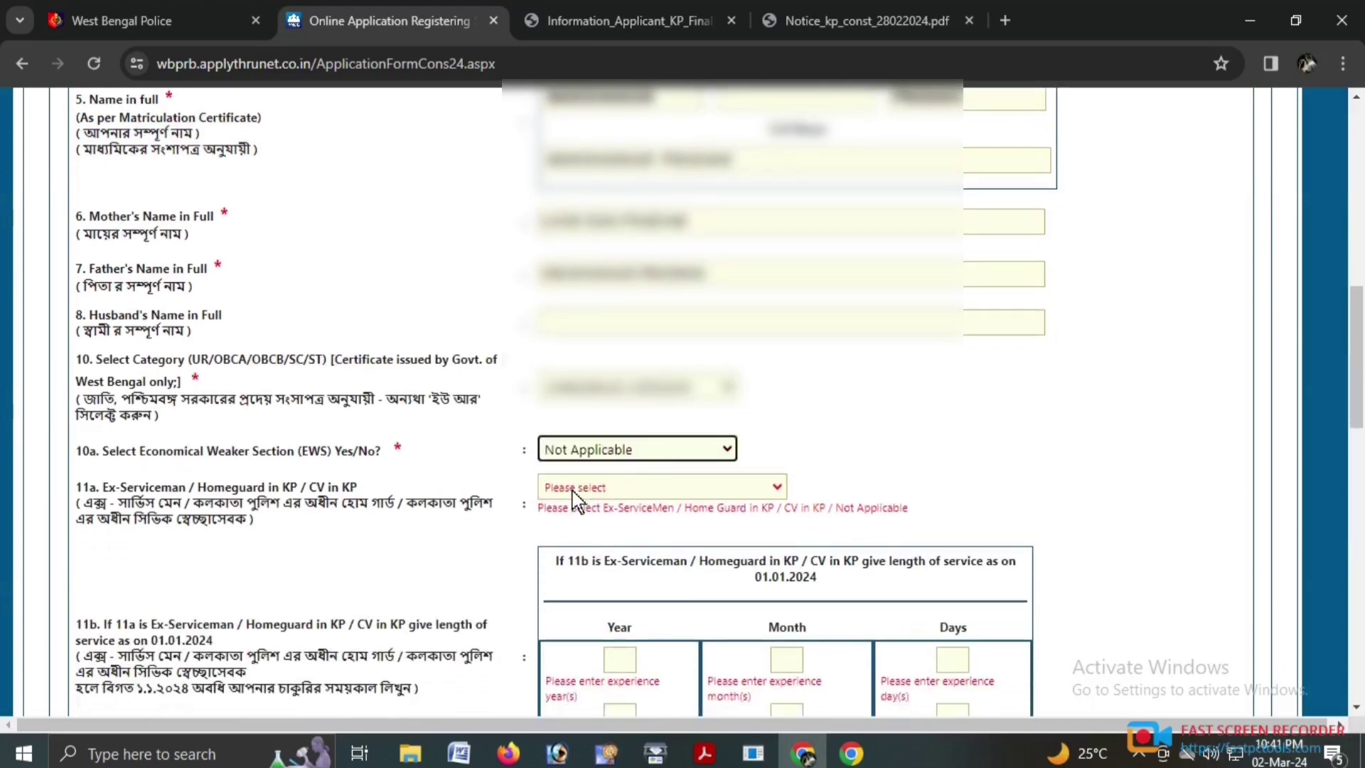
{"action": "scroll", "coordinate": [427, 498], "scroll_direction": "down", "scroll_amount": 1}
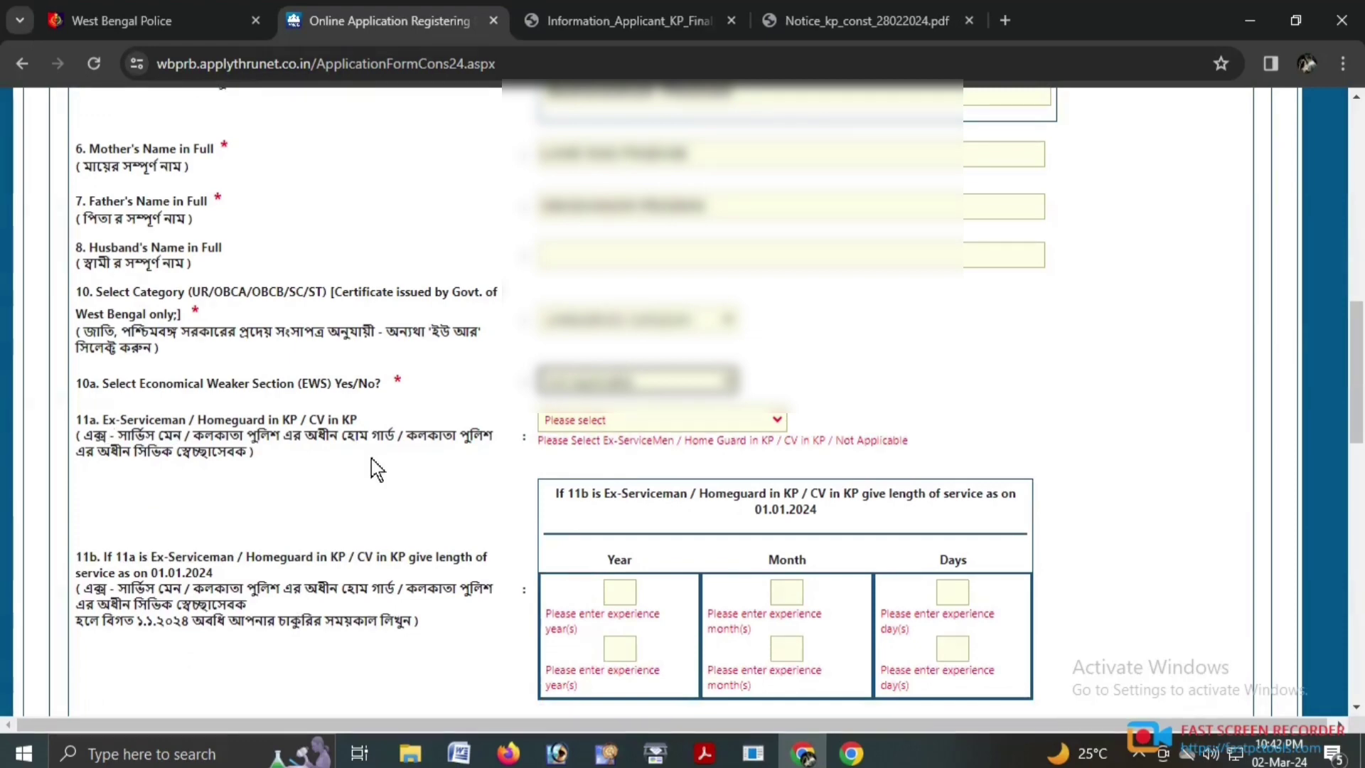
{"action": "left_click", "coordinate": [569, 423]}
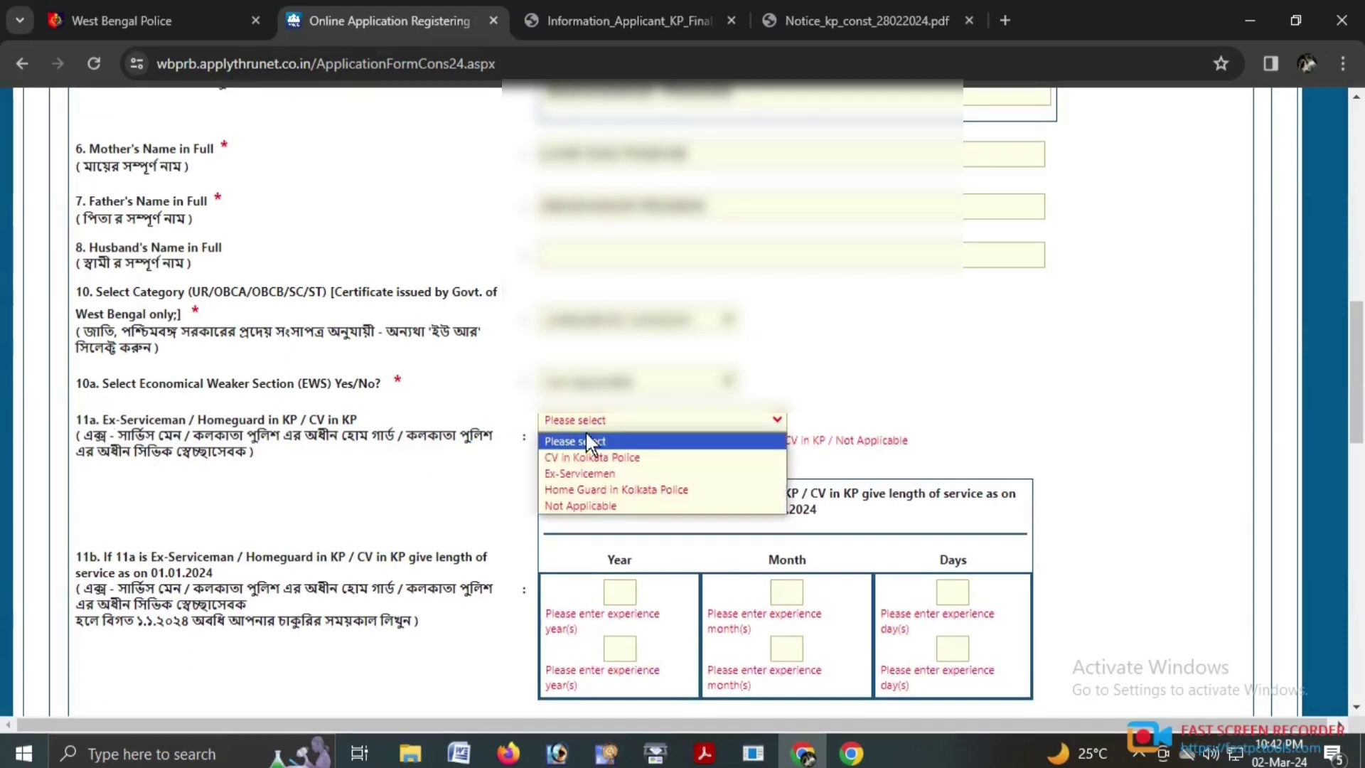
{"action": "left_click", "coordinate": [583, 506]}
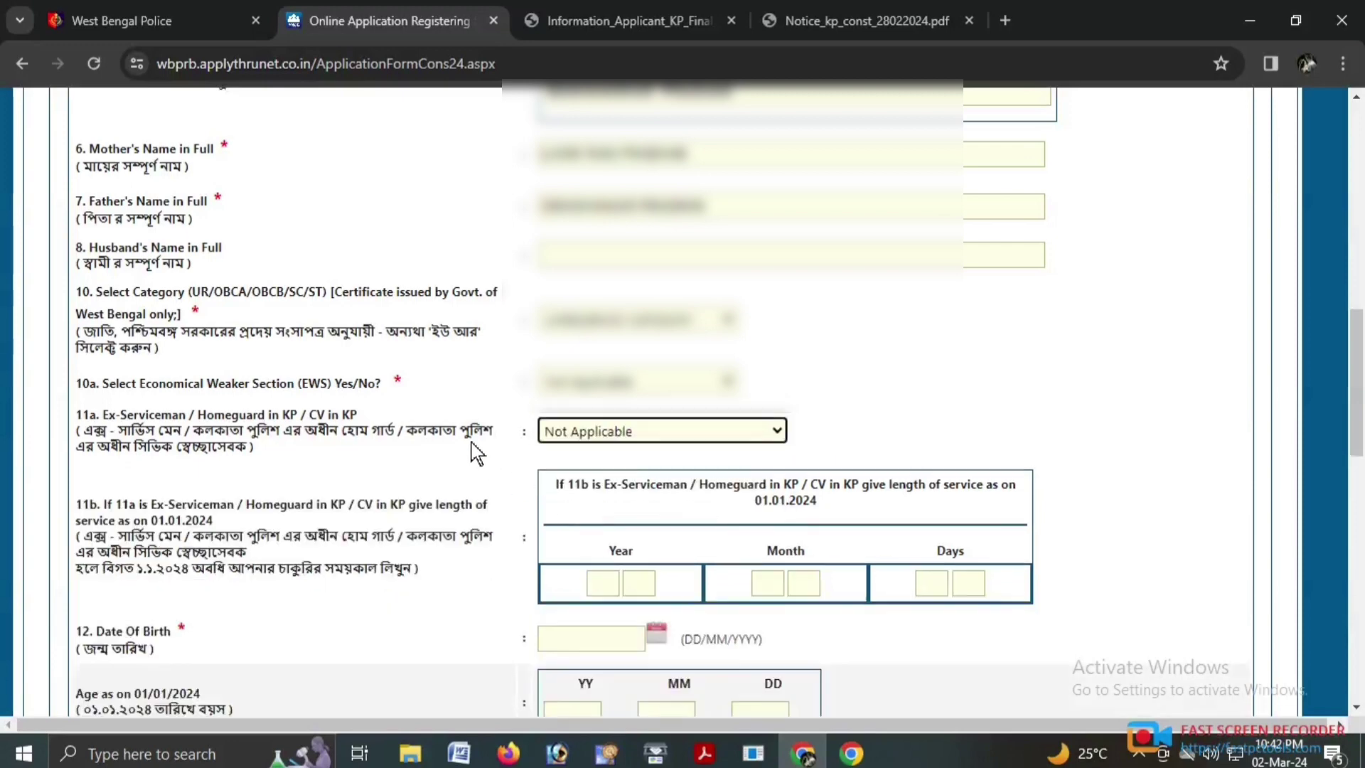
{"action": "scroll", "coordinate": [469, 440], "scroll_direction": "down", "scroll_amount": 2}
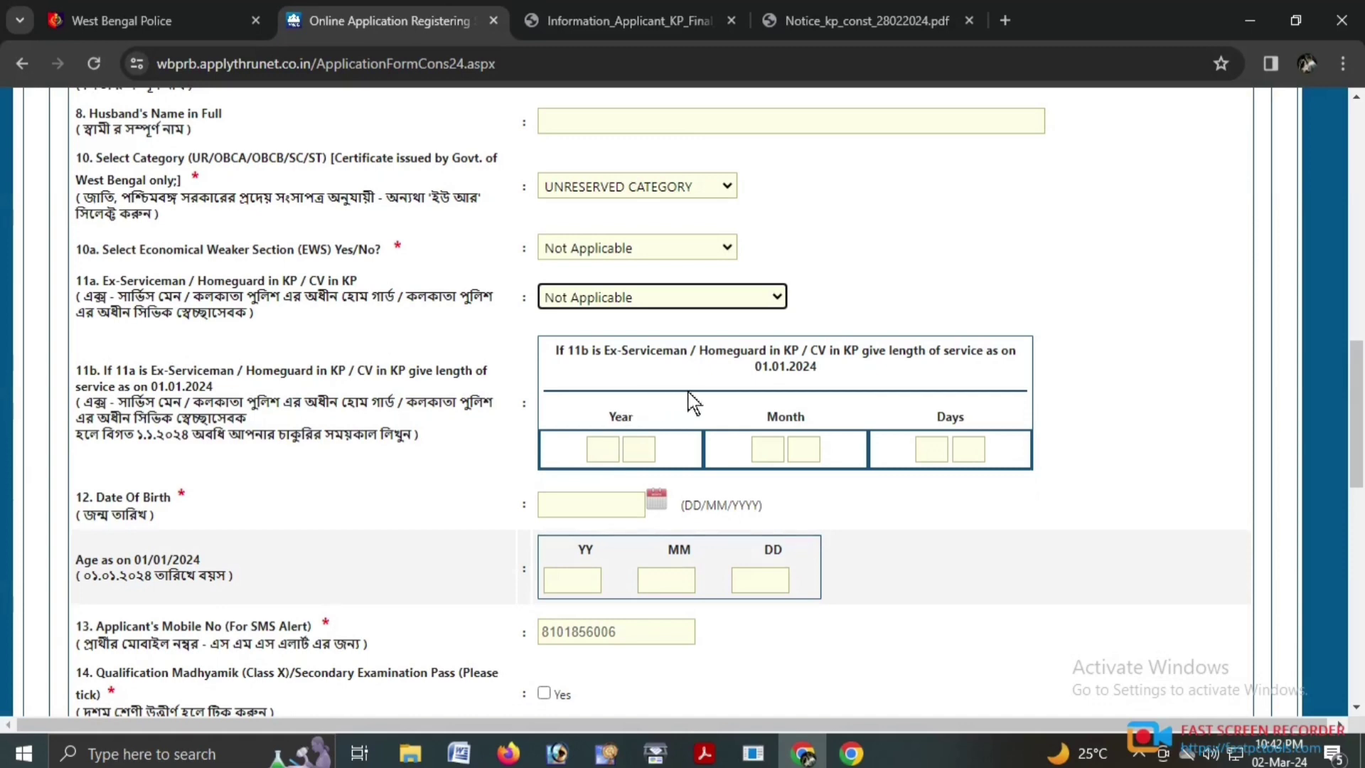
Type the date of birth and confirm it in the calendar, filling the age as on 01/01/2024.
{"action": "scroll", "coordinate": [583, 334], "scroll_direction": "down", "scroll_amount": 2}
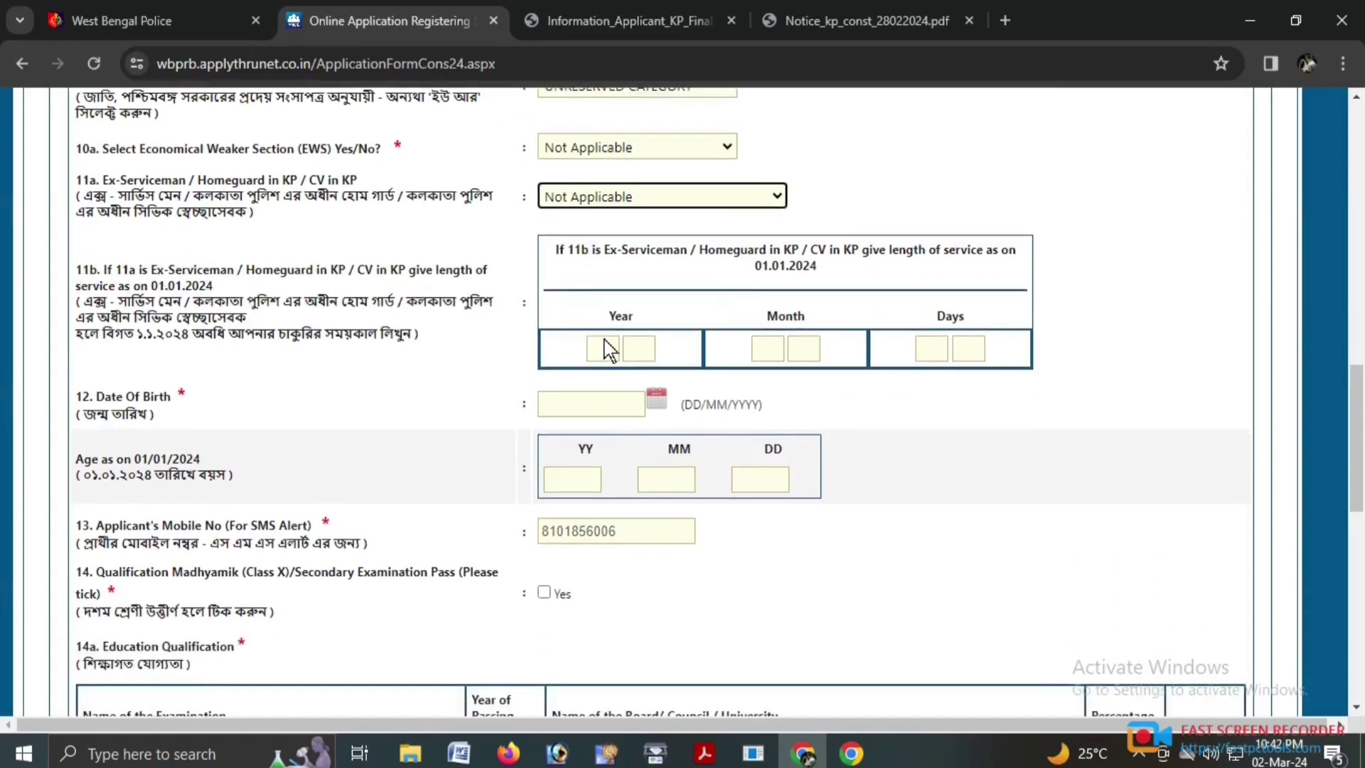
{"action": "left_click", "coordinate": [577, 403]}
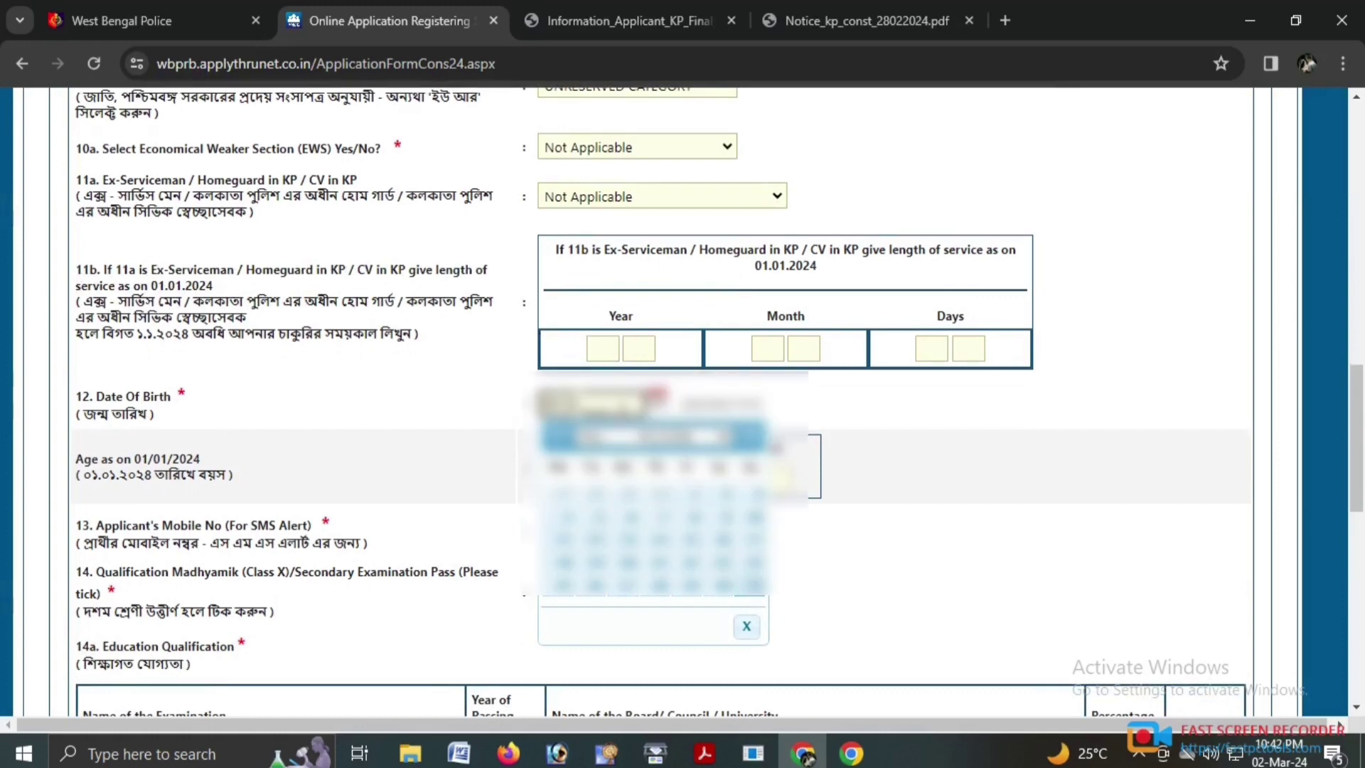
{"action": "type", "text": "********"}
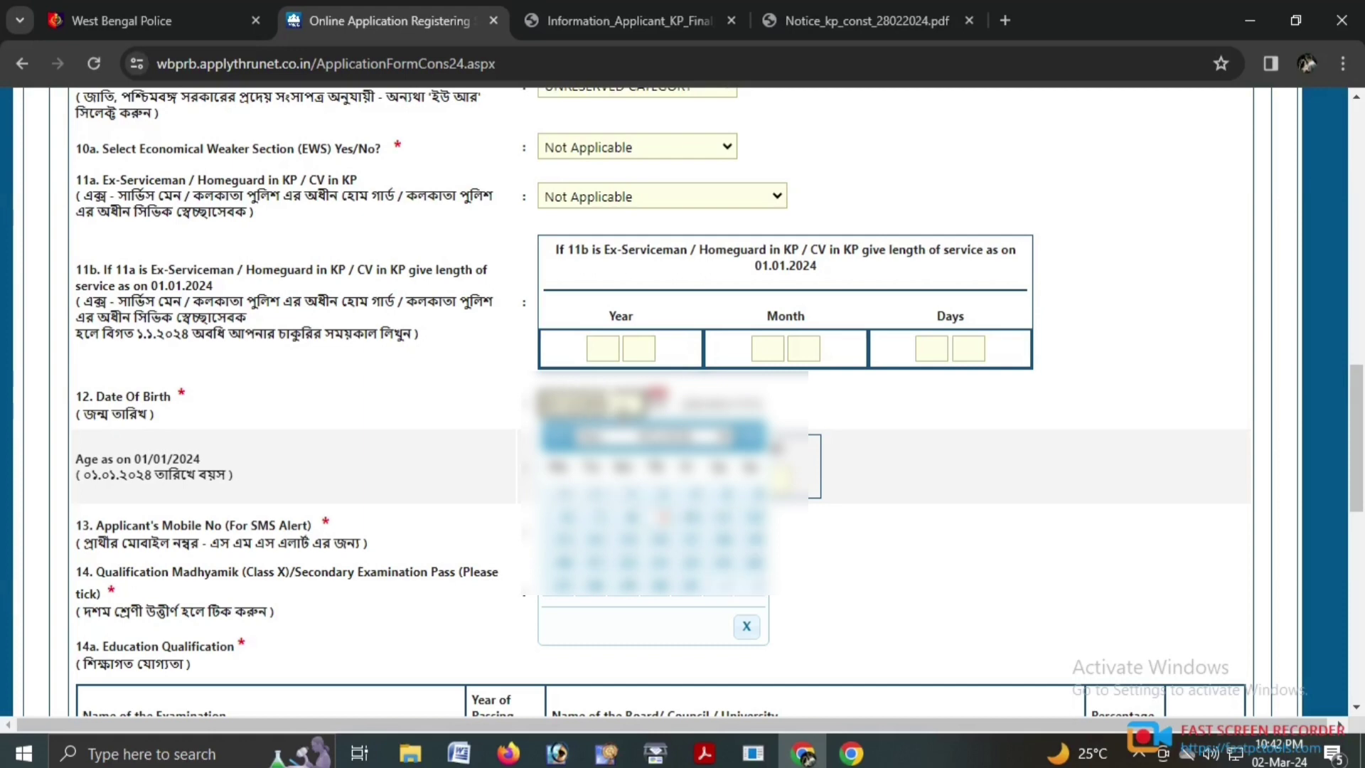
{"action": "left_click", "coordinate": [667, 522]}
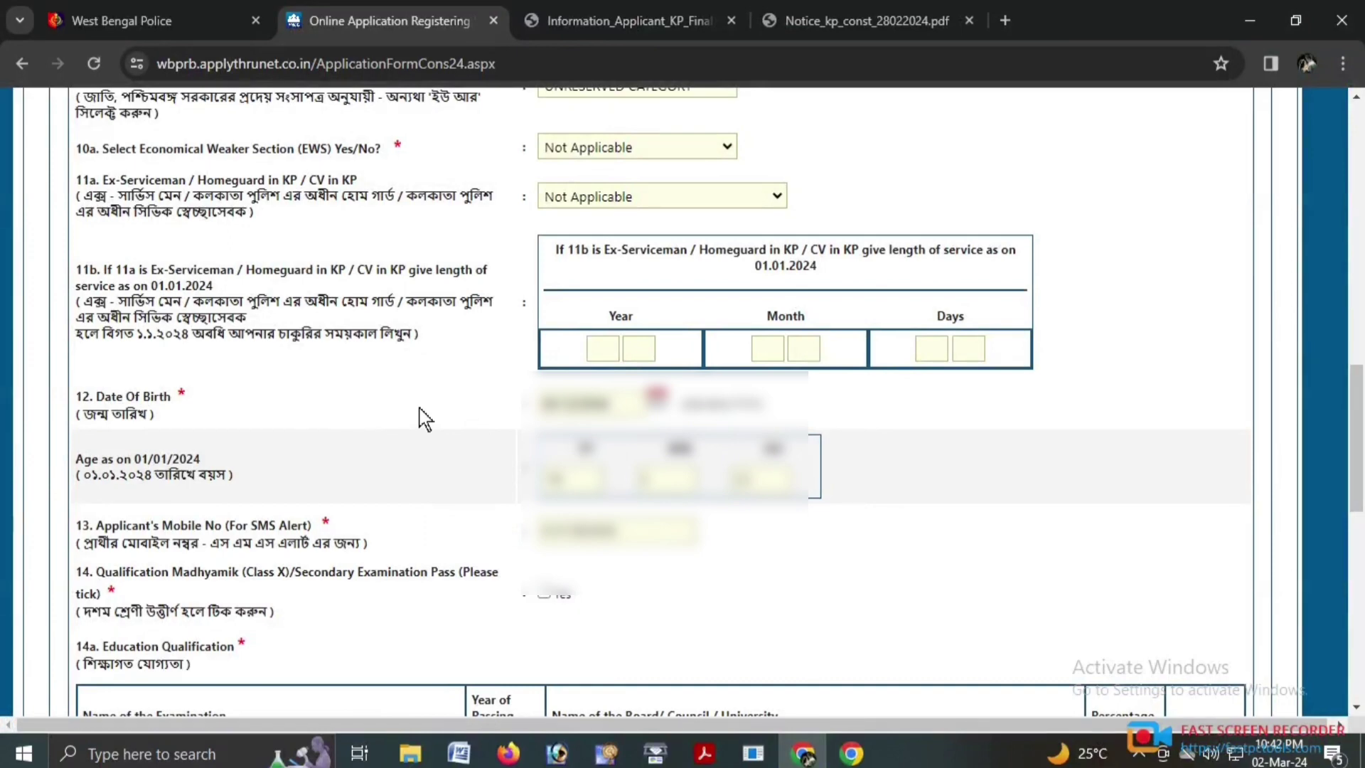
{"action": "scroll", "coordinate": [425, 419], "scroll_direction": "down", "scroll_amount": 2}
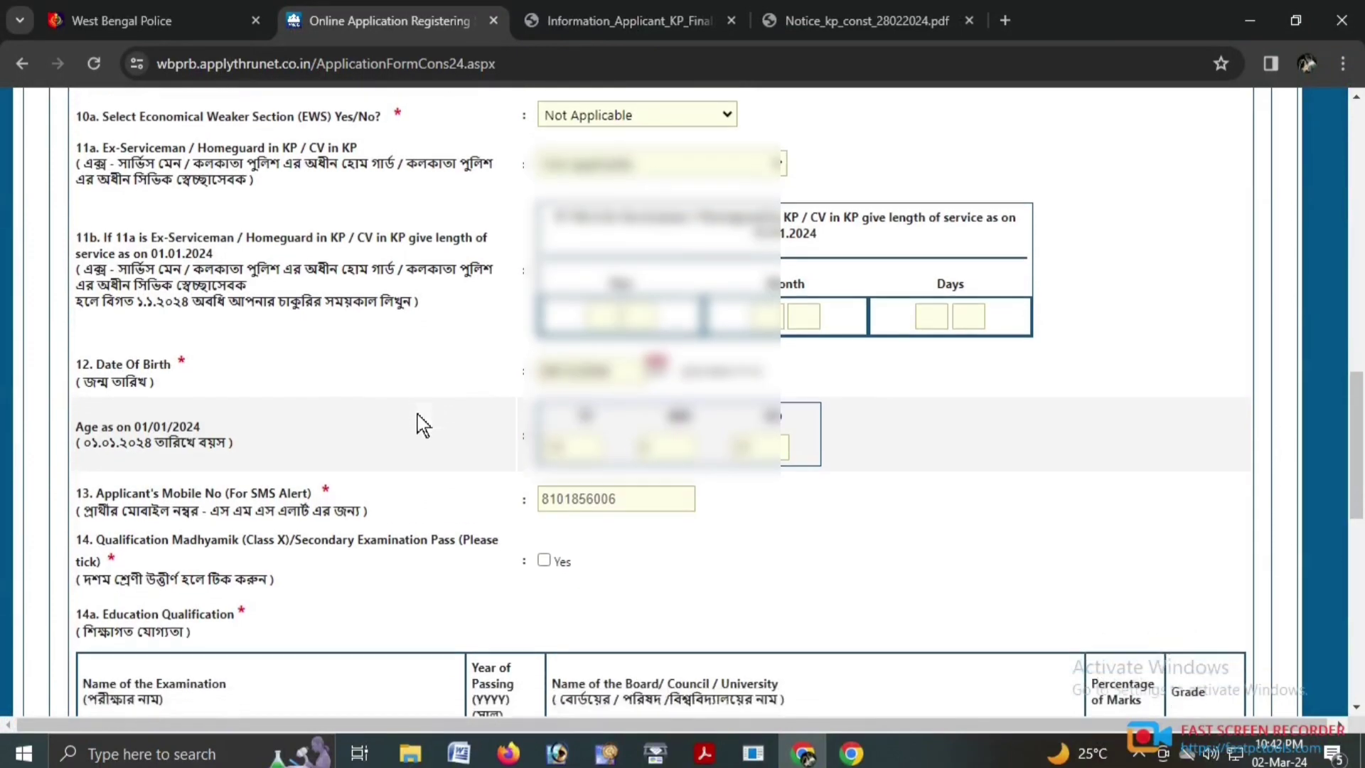
{"action": "scroll", "coordinate": [424, 425], "scroll_direction": "down", "scroll_amount": 2}
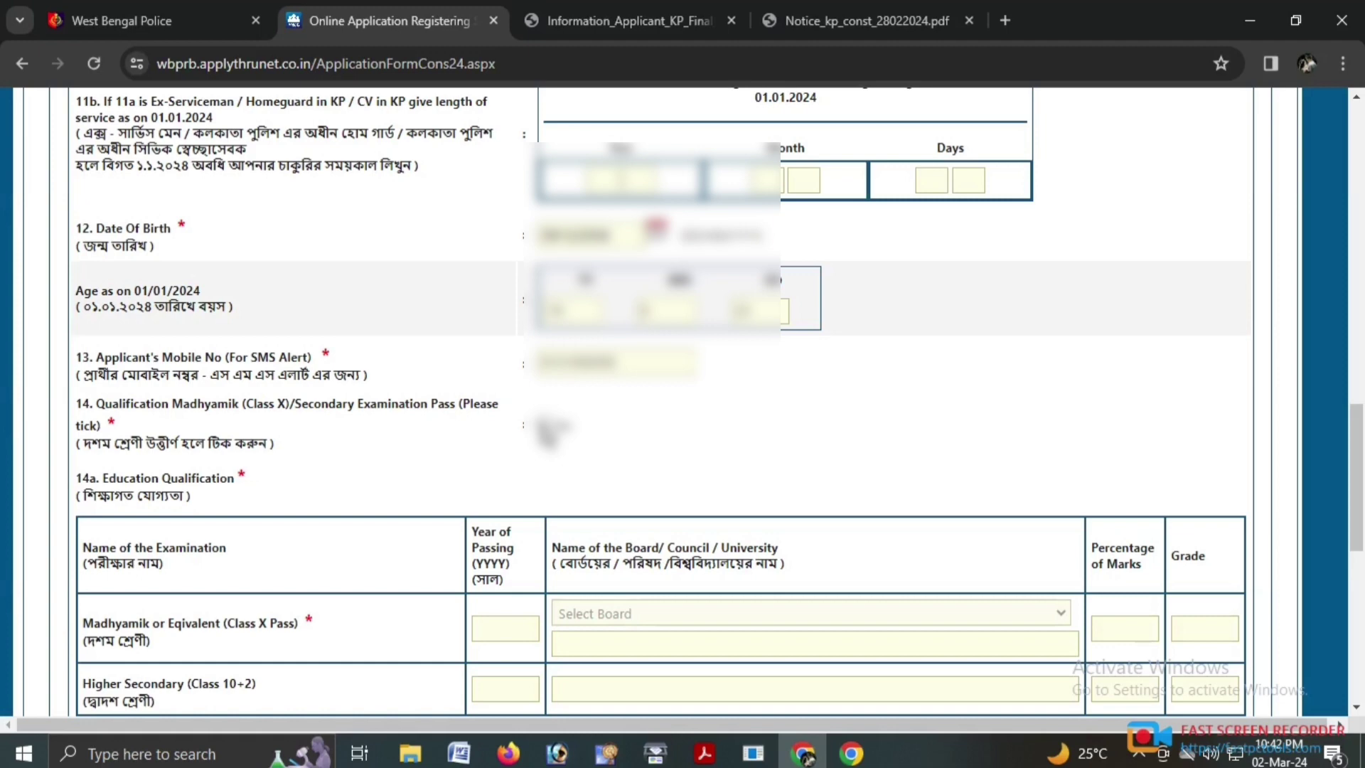
Answer Yes to item 14 to confirm the applicant passed Madhyamik.
{"action": "left_click", "coordinate": [544, 425]}
{"action": "scroll", "coordinate": [505, 462], "scroll_direction": "down", "scroll_amount": 3}
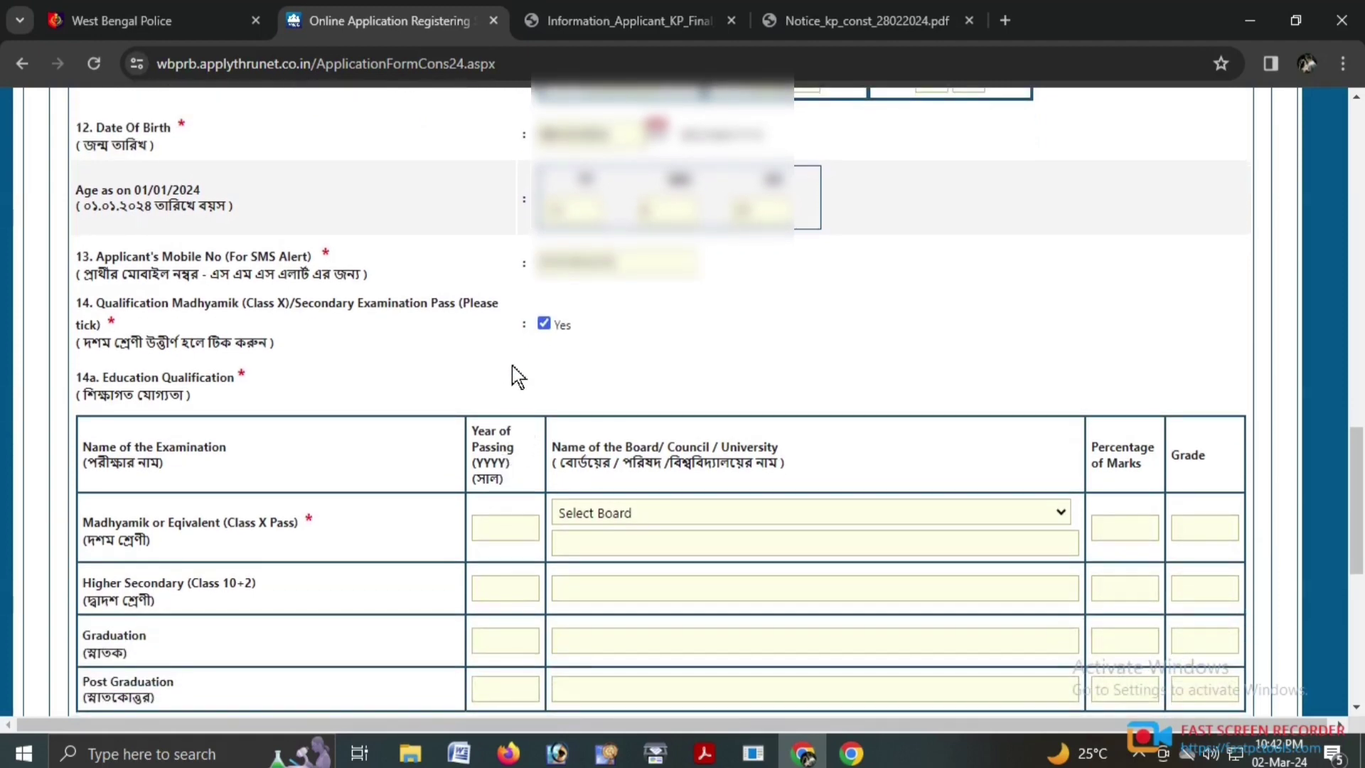
{"action": "scroll", "coordinate": [517, 373], "scroll_direction": "down", "scroll_amount": 1}
{"action": "scroll", "coordinate": [517, 373], "scroll_direction": "down", "scroll_amount": 2}
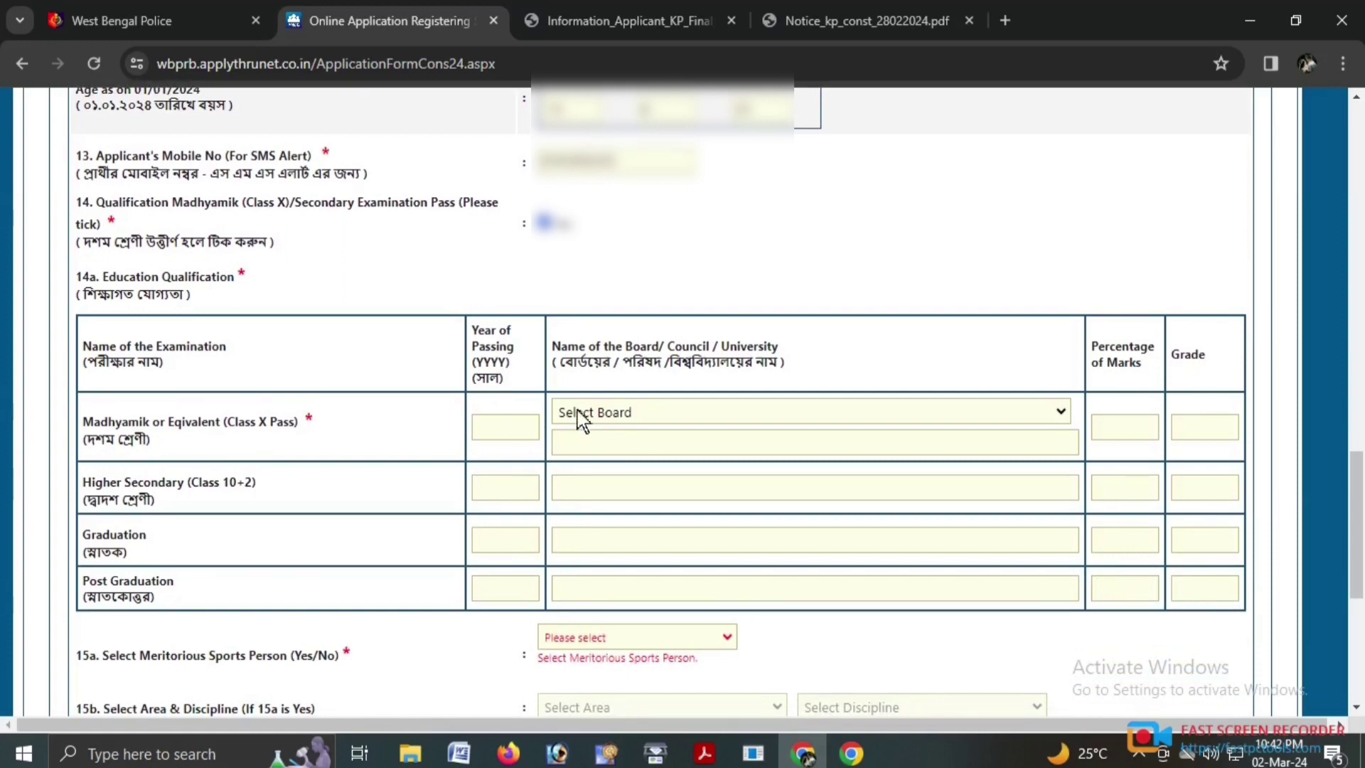
Record Class X as West Bengal Board of Secondary Education, year 2020, 46.14 percent.
{"action": "left_click", "coordinate": [642, 414]}
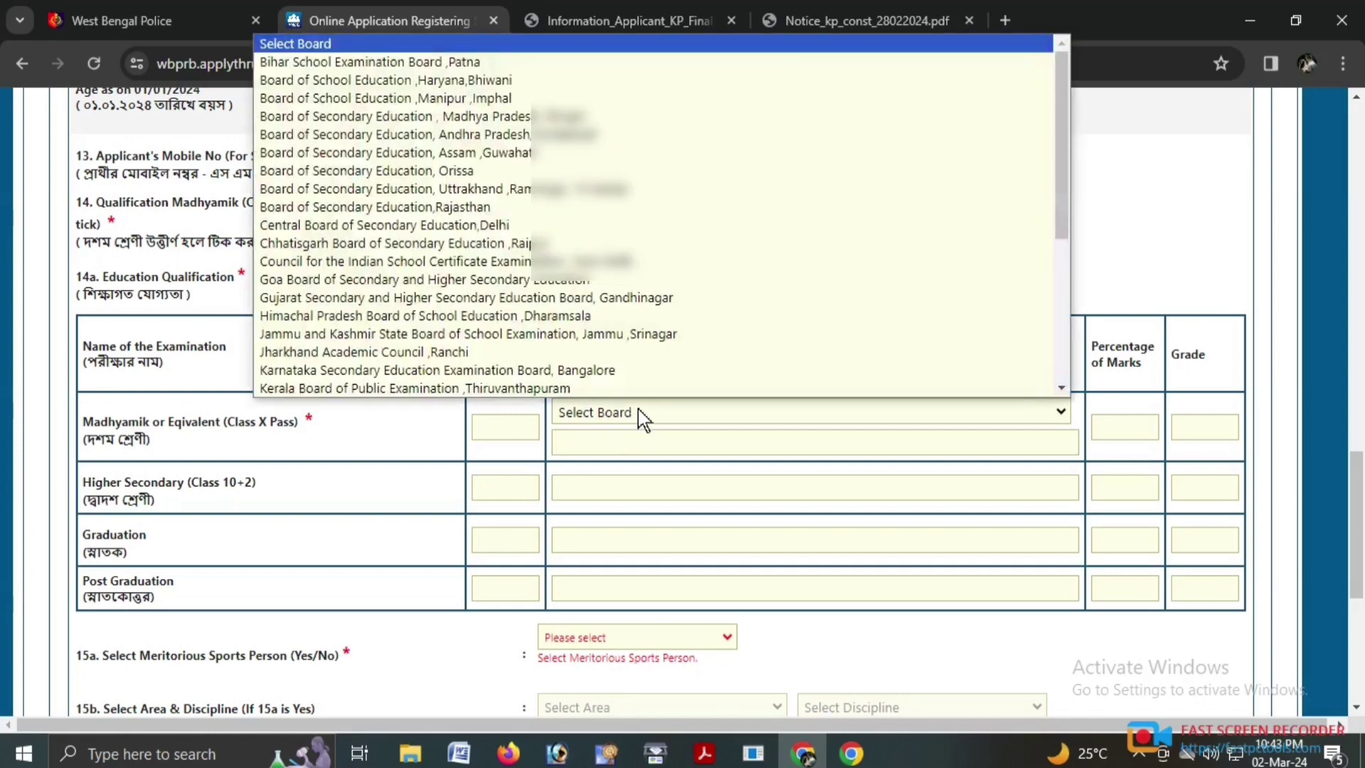
{"action": "key", "text": "w"}
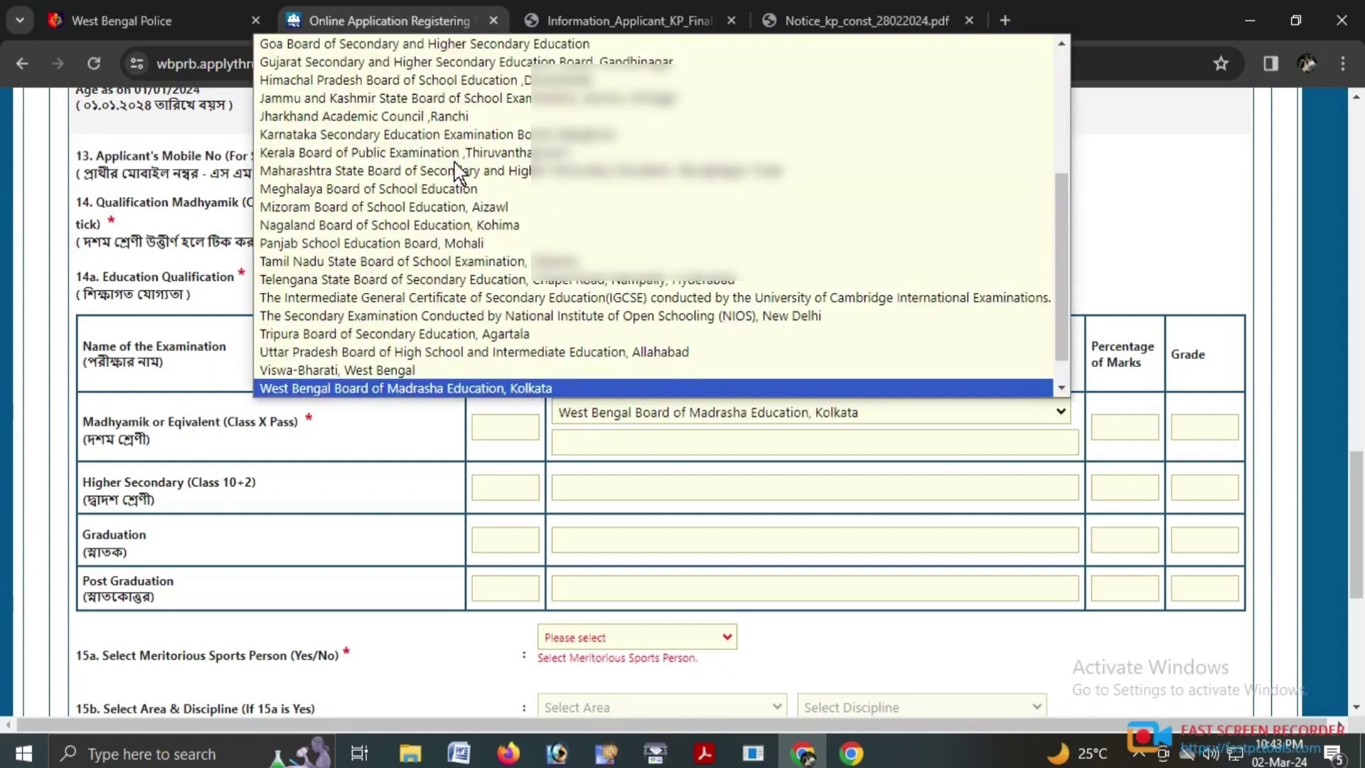
{"action": "scroll", "coordinate": [320, 356], "scroll_direction": "down", "scroll_amount": 1}
{"action": "left_click", "coordinate": [354, 370]}
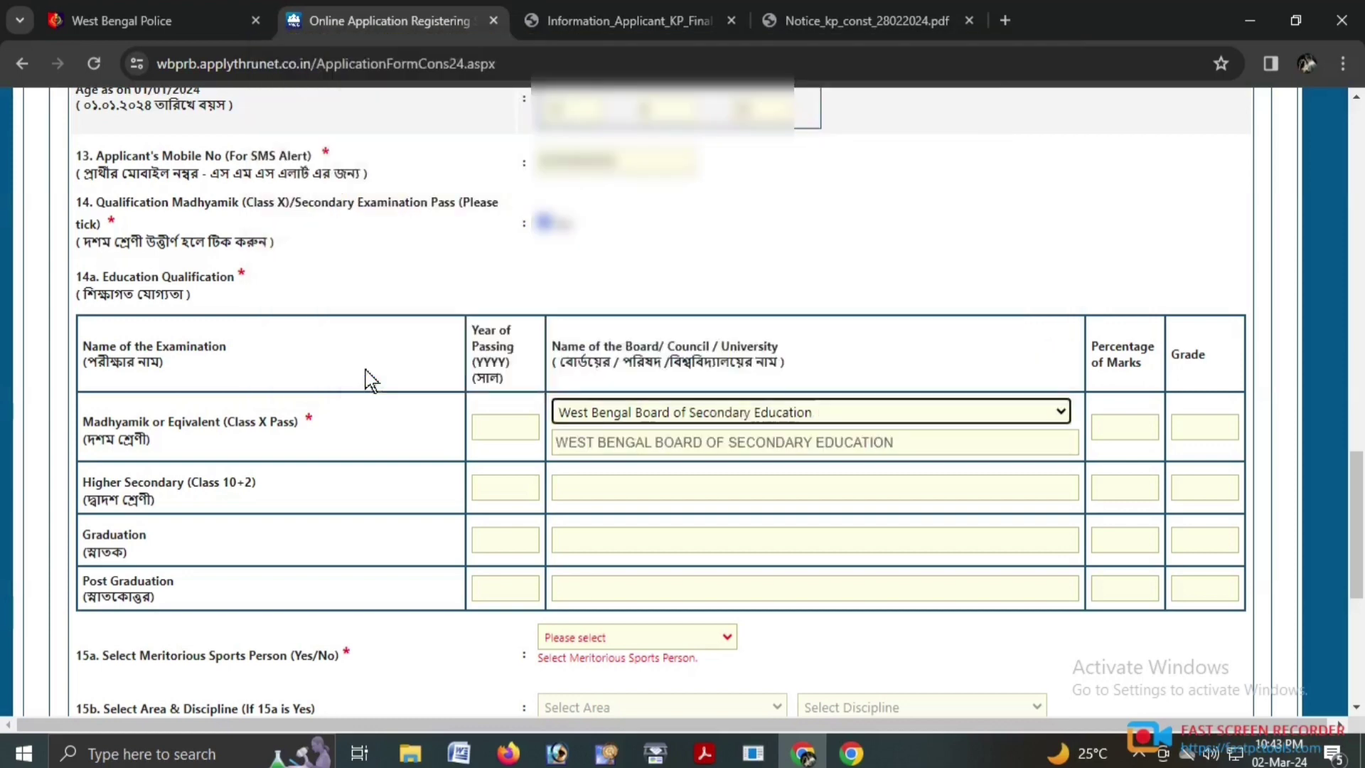
{"action": "left_click", "coordinate": [503, 430]}
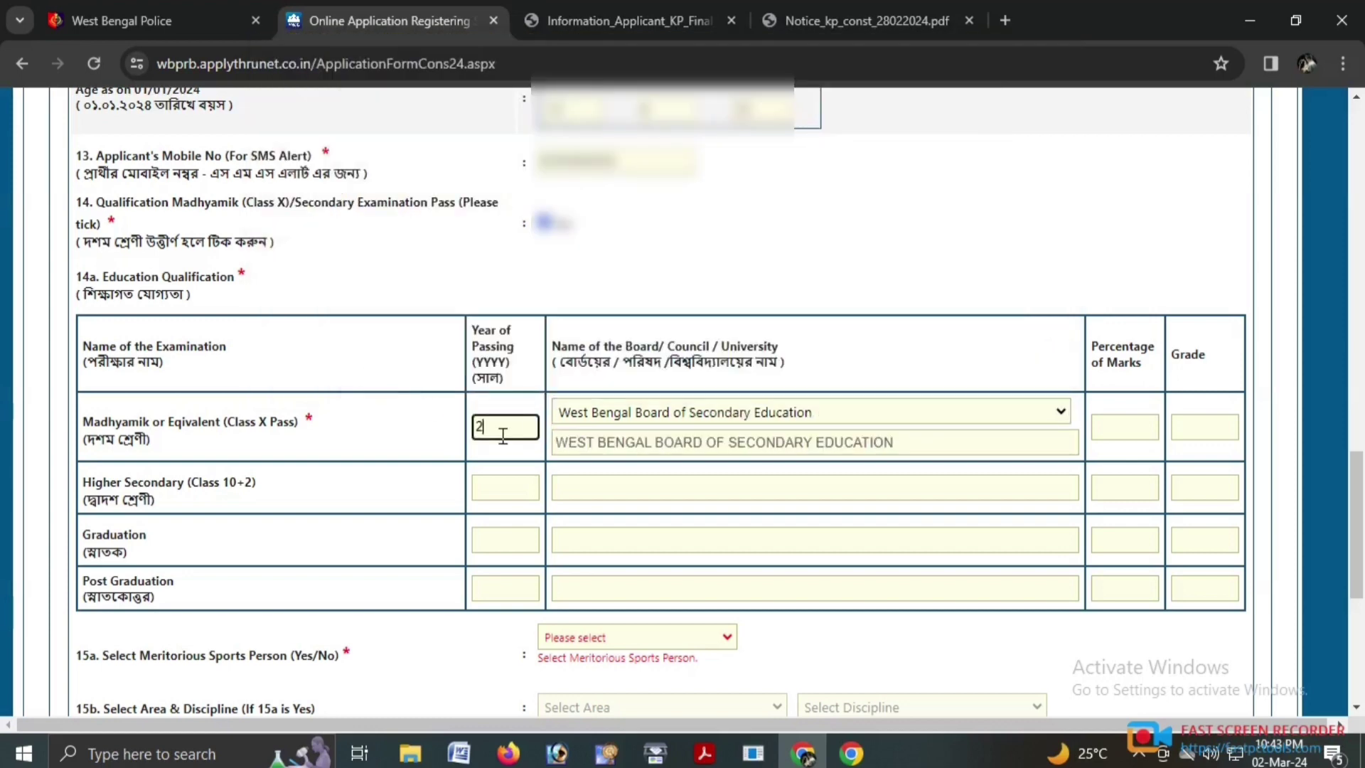
{"action": "type", "text": "2020"}
{"action": "left_click", "coordinate": [1124, 426]}
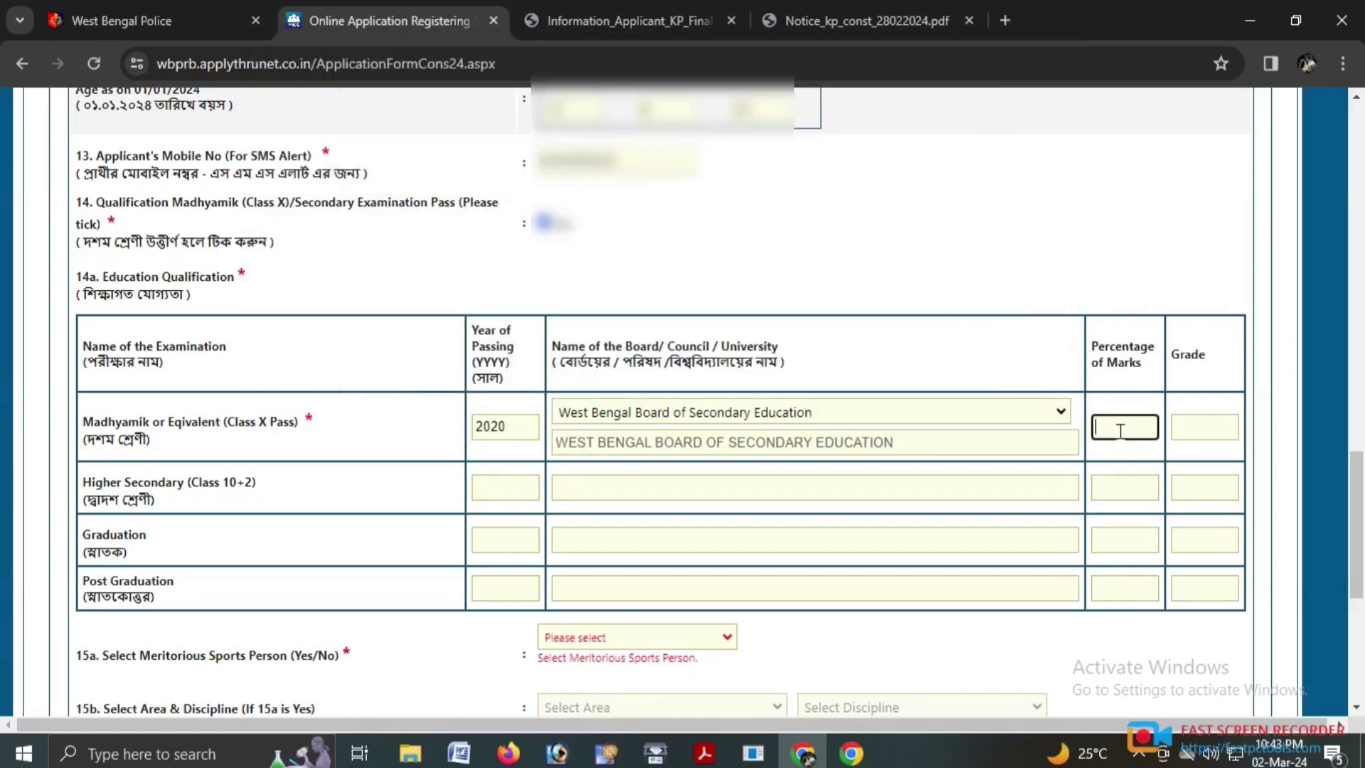
{"action": "type", "text": "46.14"}
{"action": "left_click", "coordinate": [761, 324]}
{"action": "scroll", "coordinate": [757, 327], "scroll_direction": "up", "scroll_amount": 1}
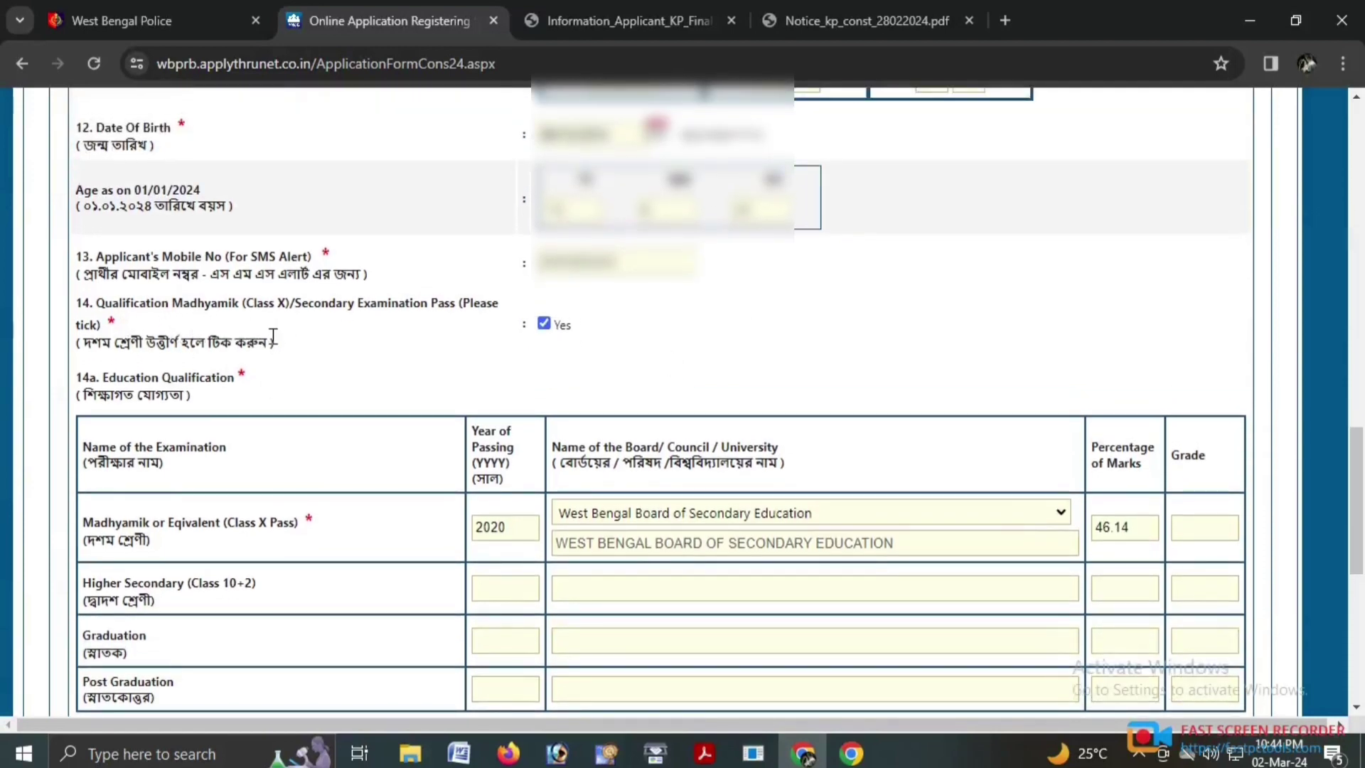
{"action": "scroll", "coordinate": [351, 364], "scroll_direction": "down", "scroll_amount": 3}
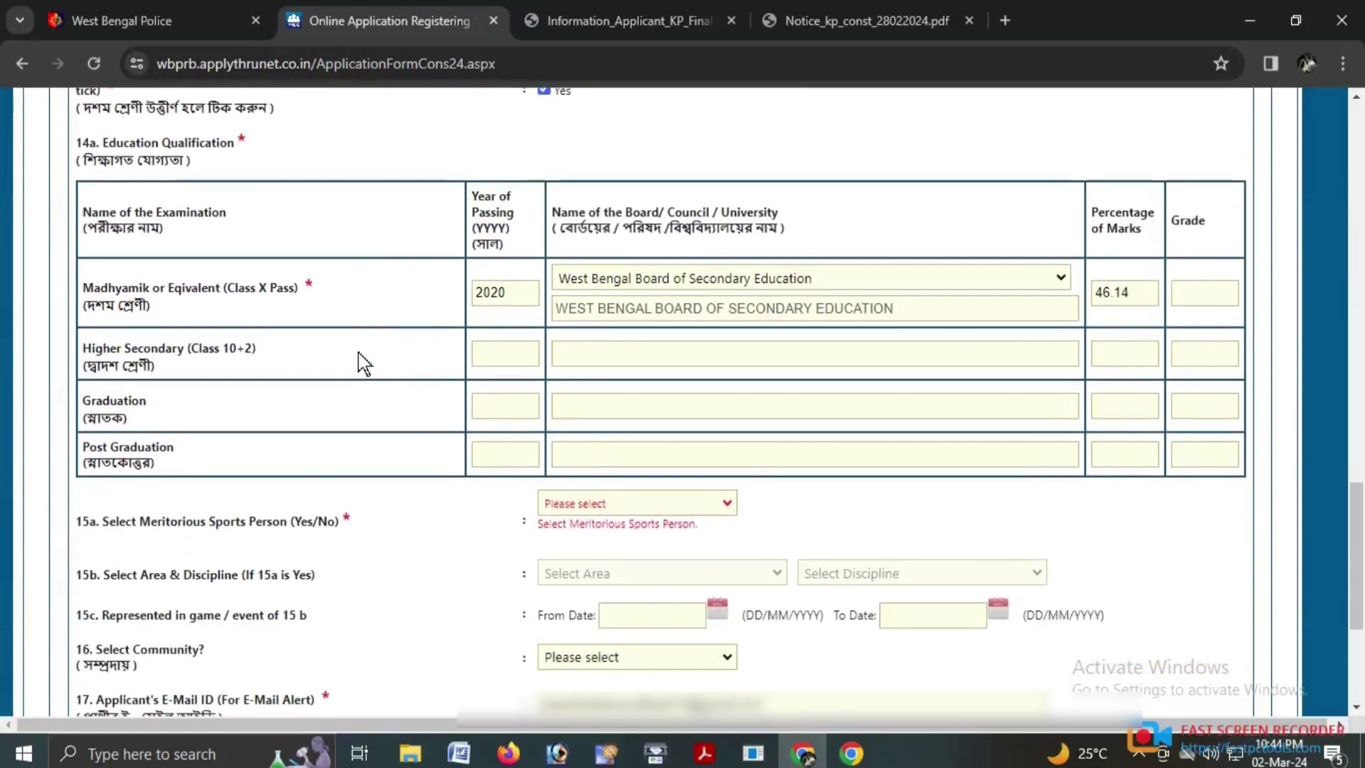
Set 15a Meritorious Sports Person to No.
{"action": "scroll", "coordinate": [358, 353], "scroll_direction": "down", "scroll_amount": 2}
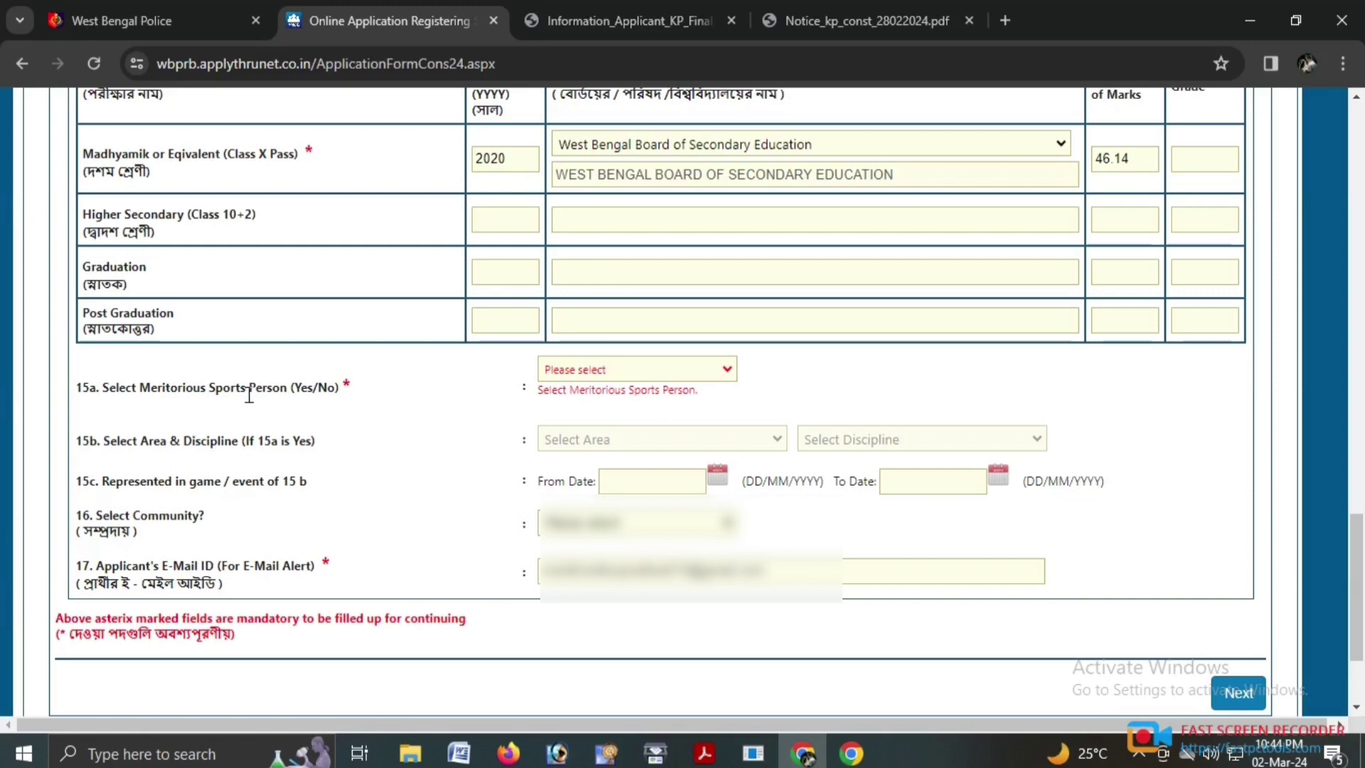
{"action": "left_click", "coordinate": [597, 370]}
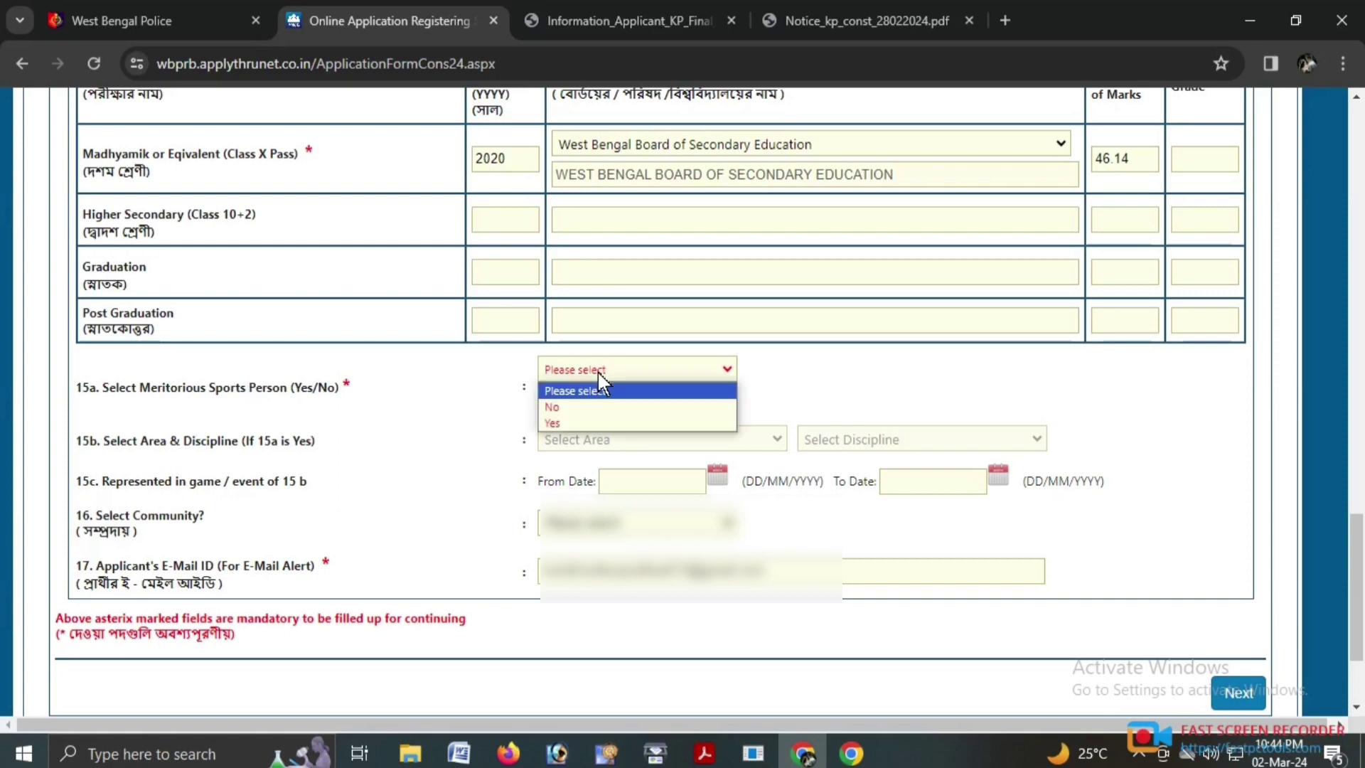
{"action": "left_click", "coordinate": [553, 407]}
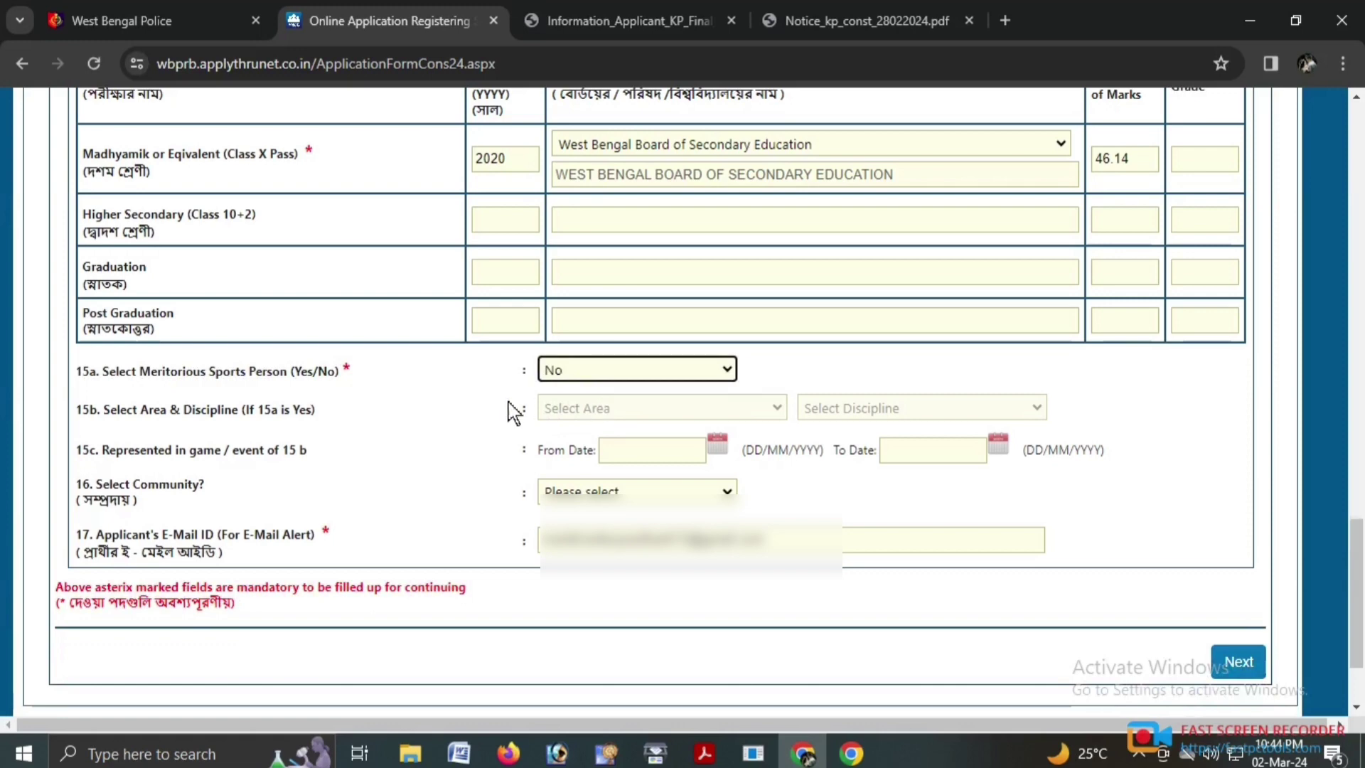
{"action": "left_click", "coordinate": [607, 411]}
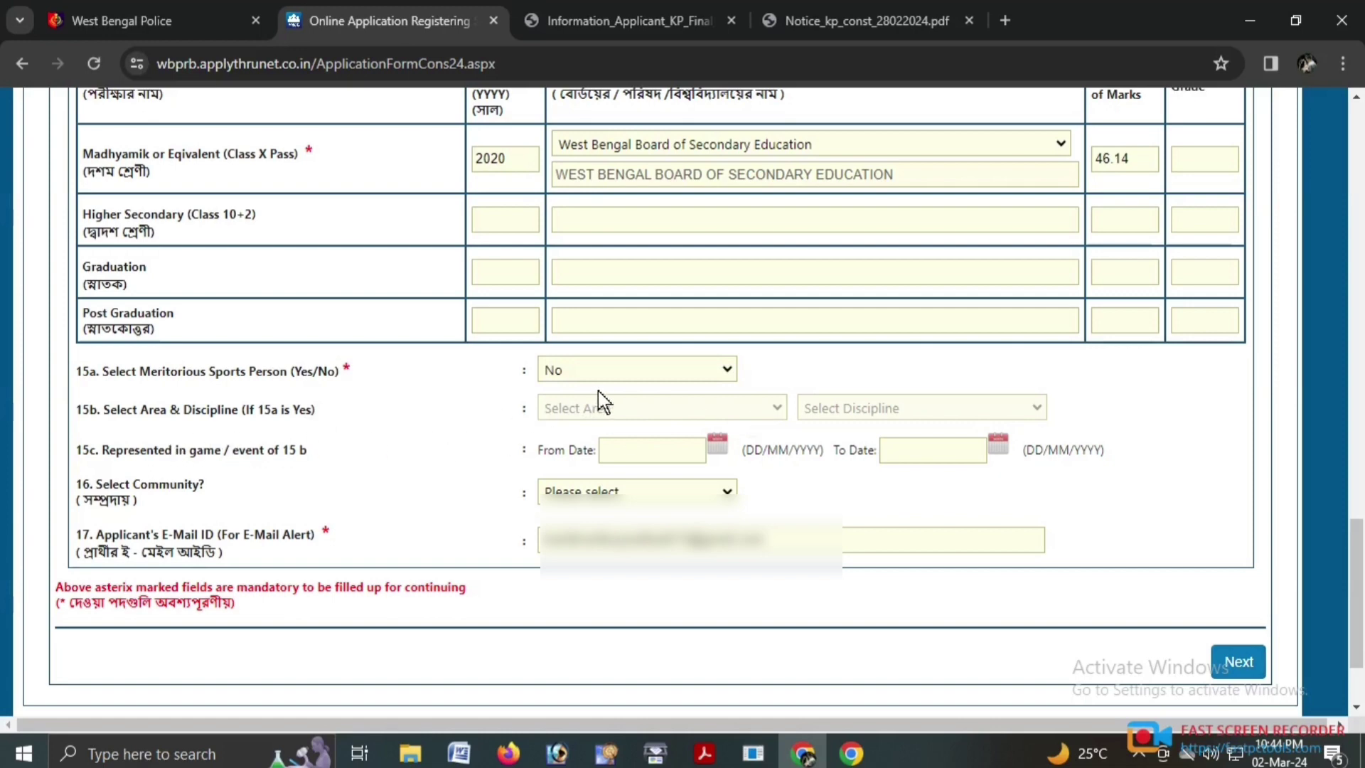
Submit the personal details page to bring up the confirmation summary.
{"action": "scroll", "coordinate": [333, 409], "scroll_direction": "down", "scroll_amount": 2}
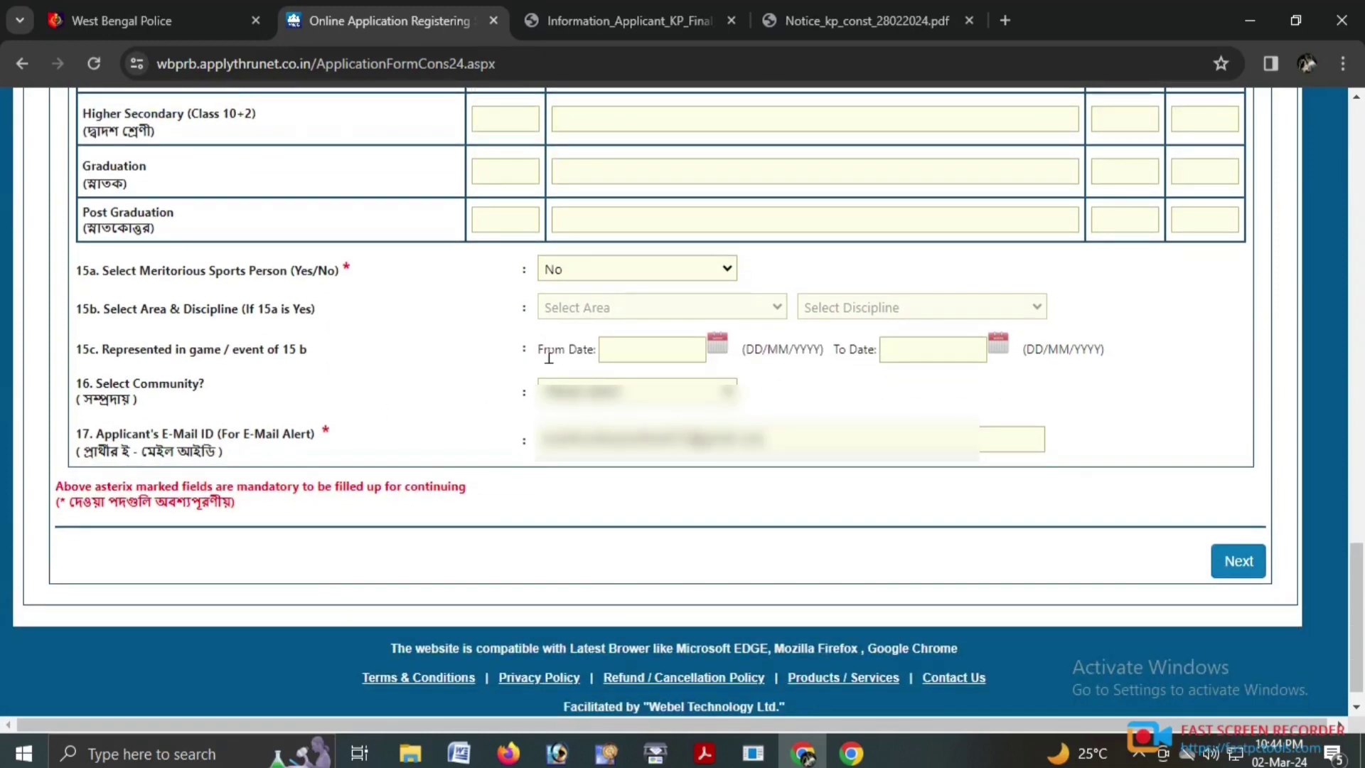
{"action": "left_click", "coordinate": [1237, 557]}
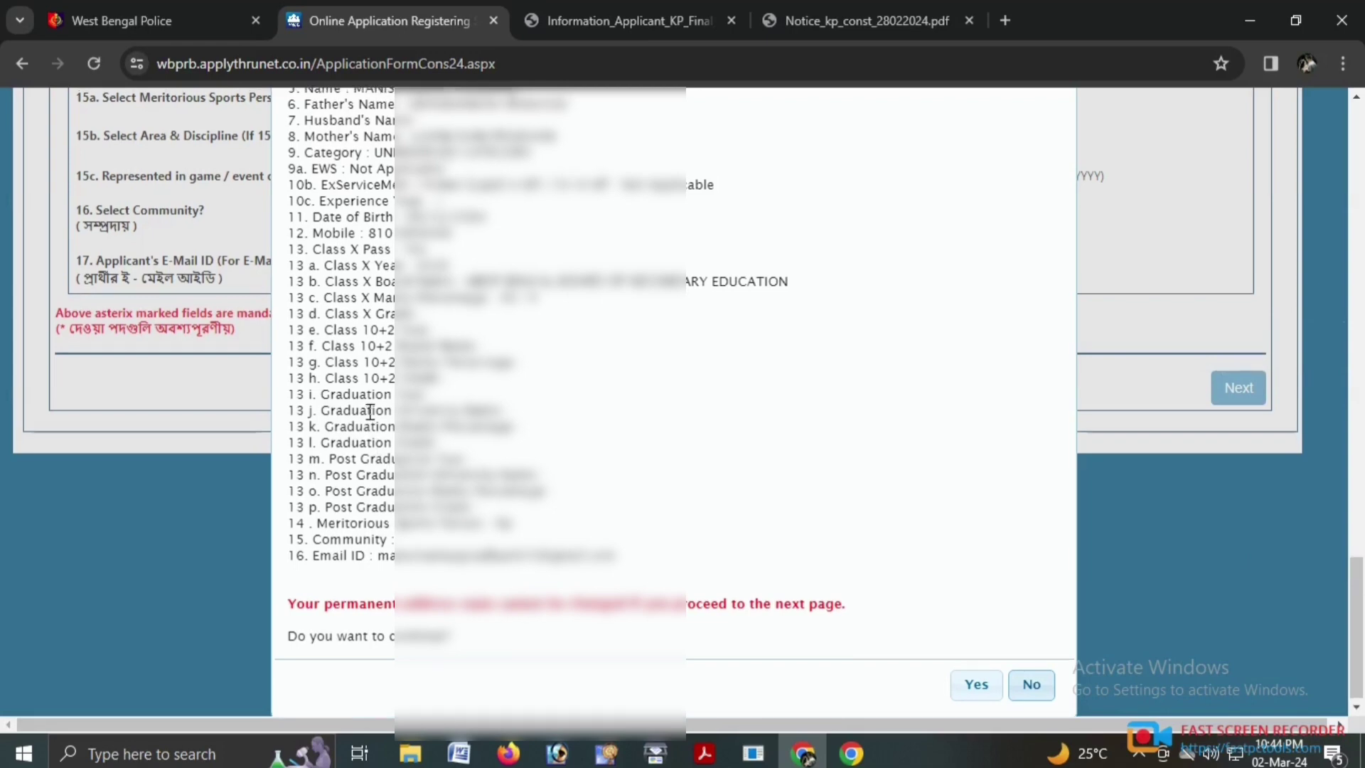
{"action": "scroll", "coordinate": [369, 413], "scroll_direction": "up", "scroll_amount": 4}
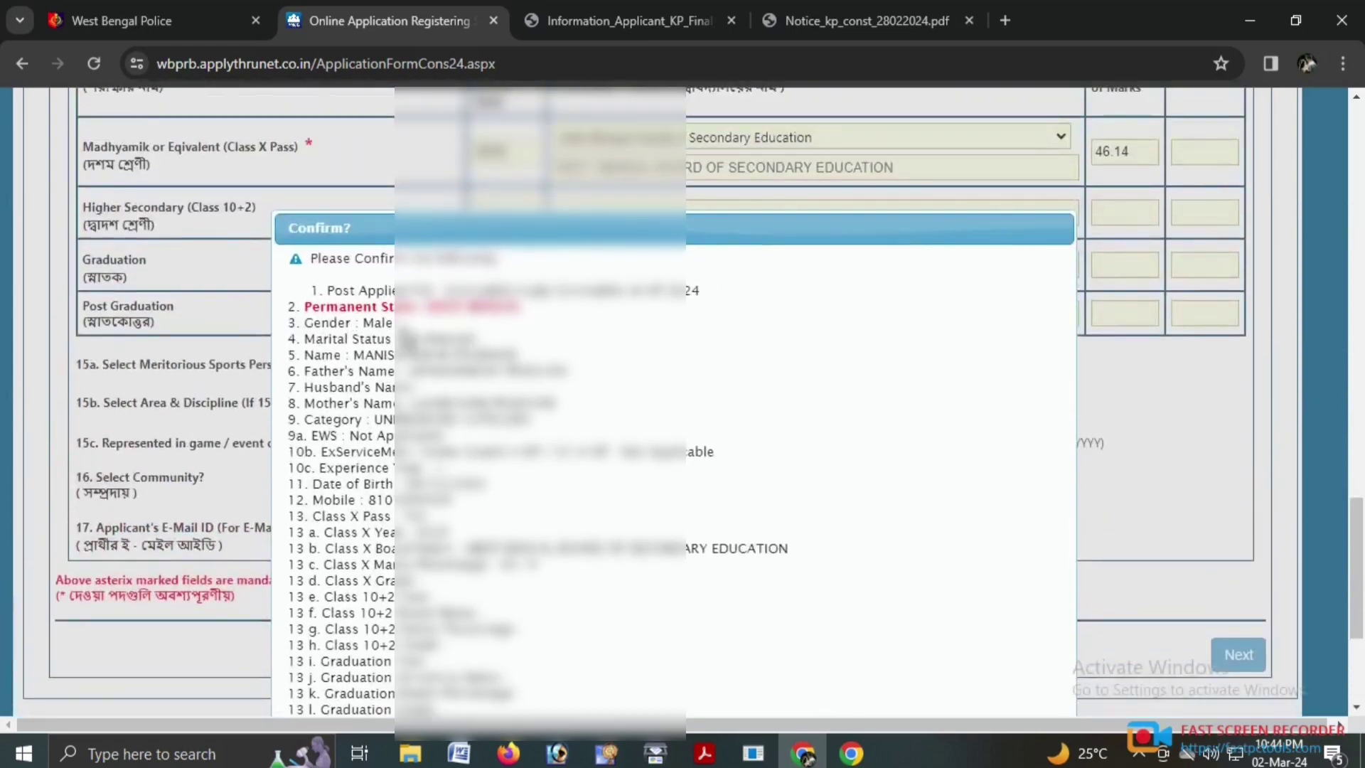
{"action": "scroll", "coordinate": [613, 466], "scroll_direction": "down", "scroll_amount": 4}
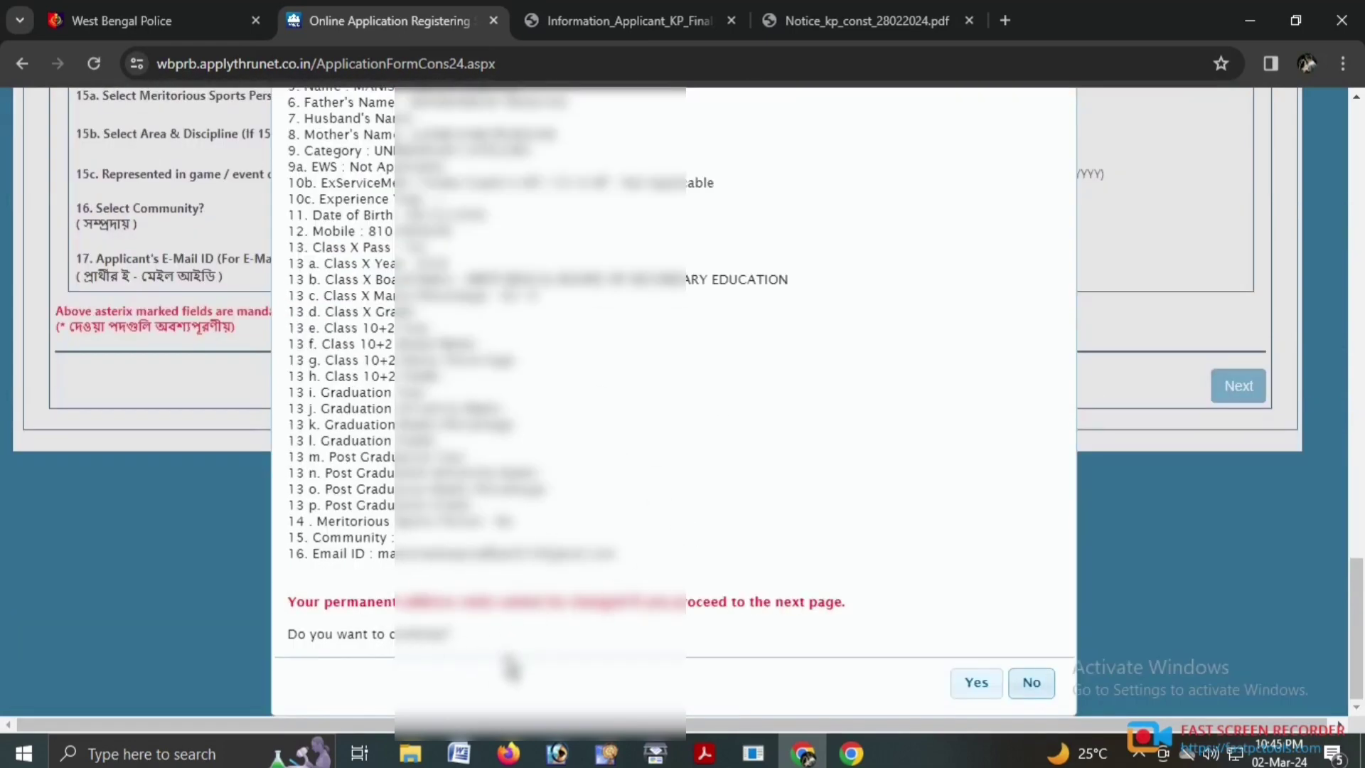
Accept the summary, enter address UKHIA BAZAR and pick the post office to fill the pincode.
{"action": "left_click", "coordinate": [974, 683]}
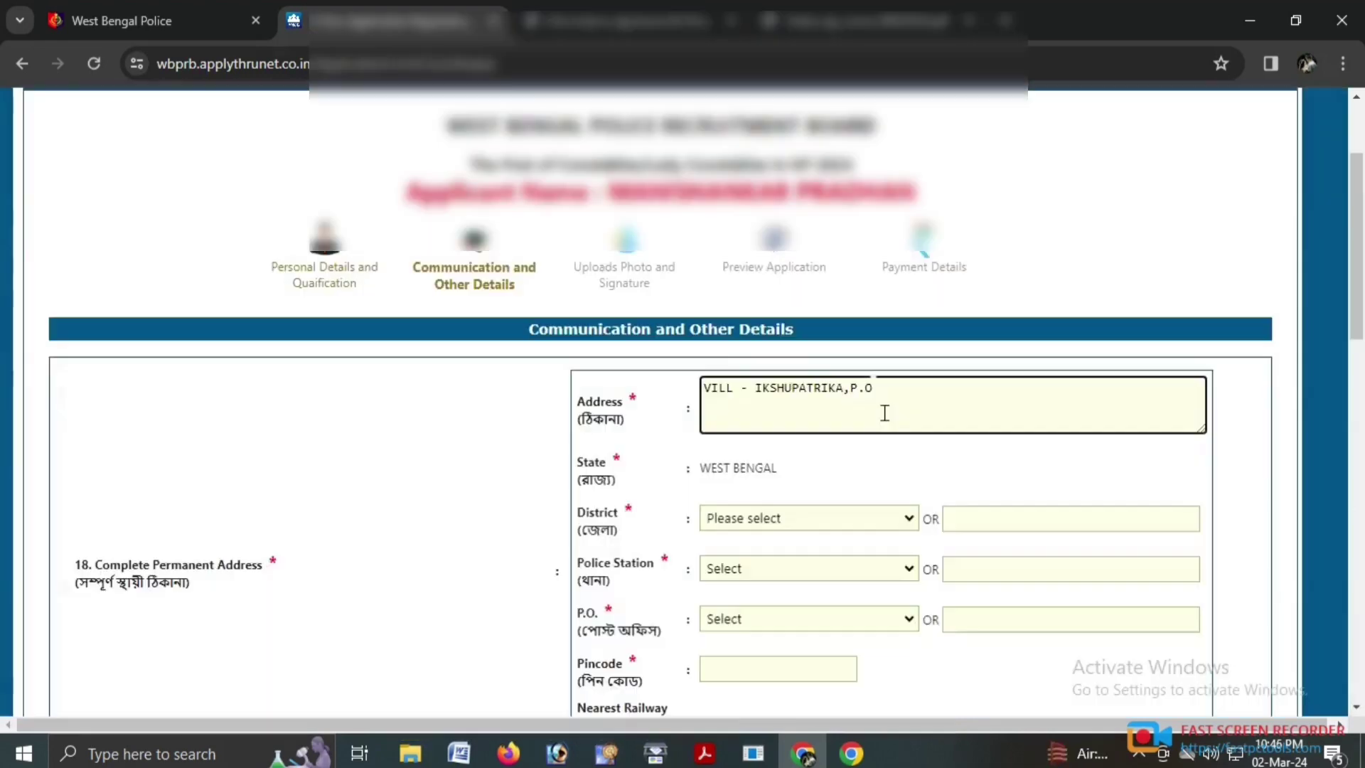
{"action": "type", "text": "UKHIA BAZAR"}
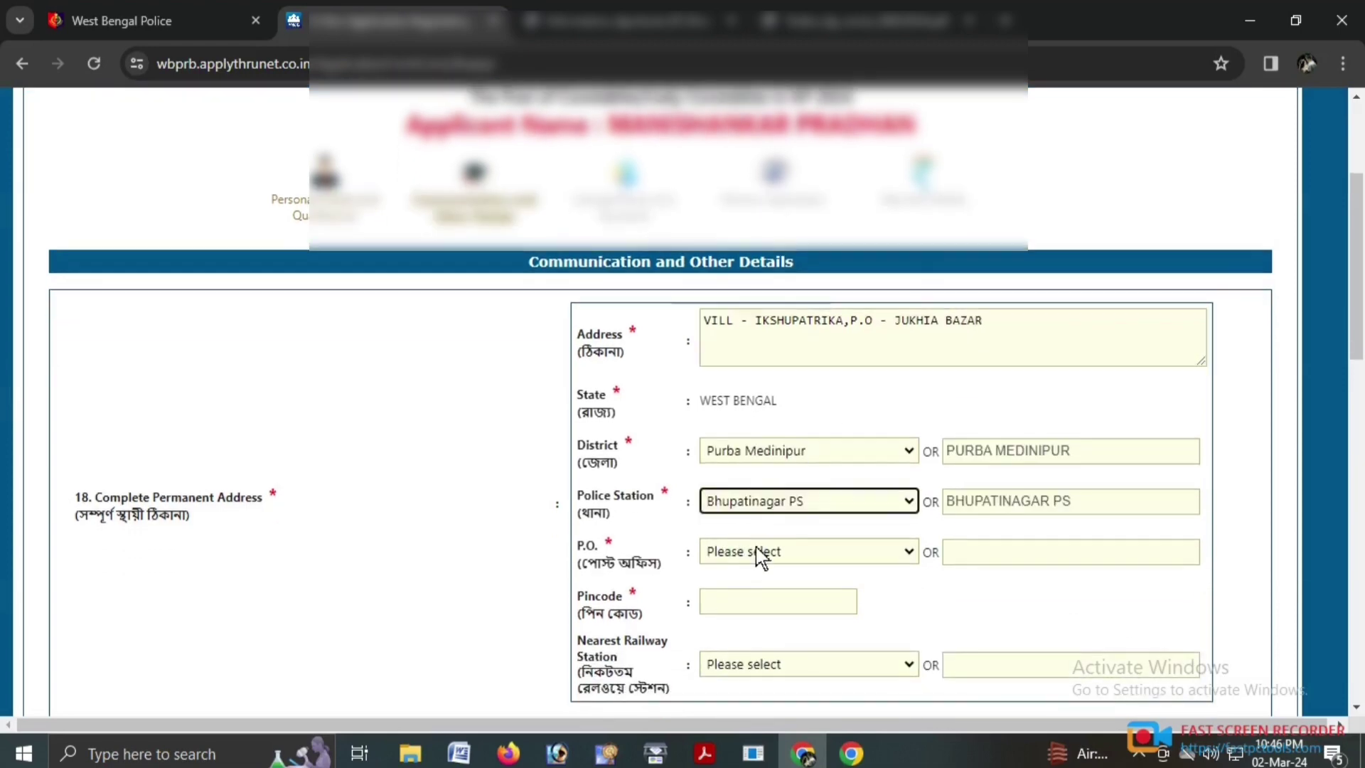
{"action": "left_click", "coordinate": [761, 554]}
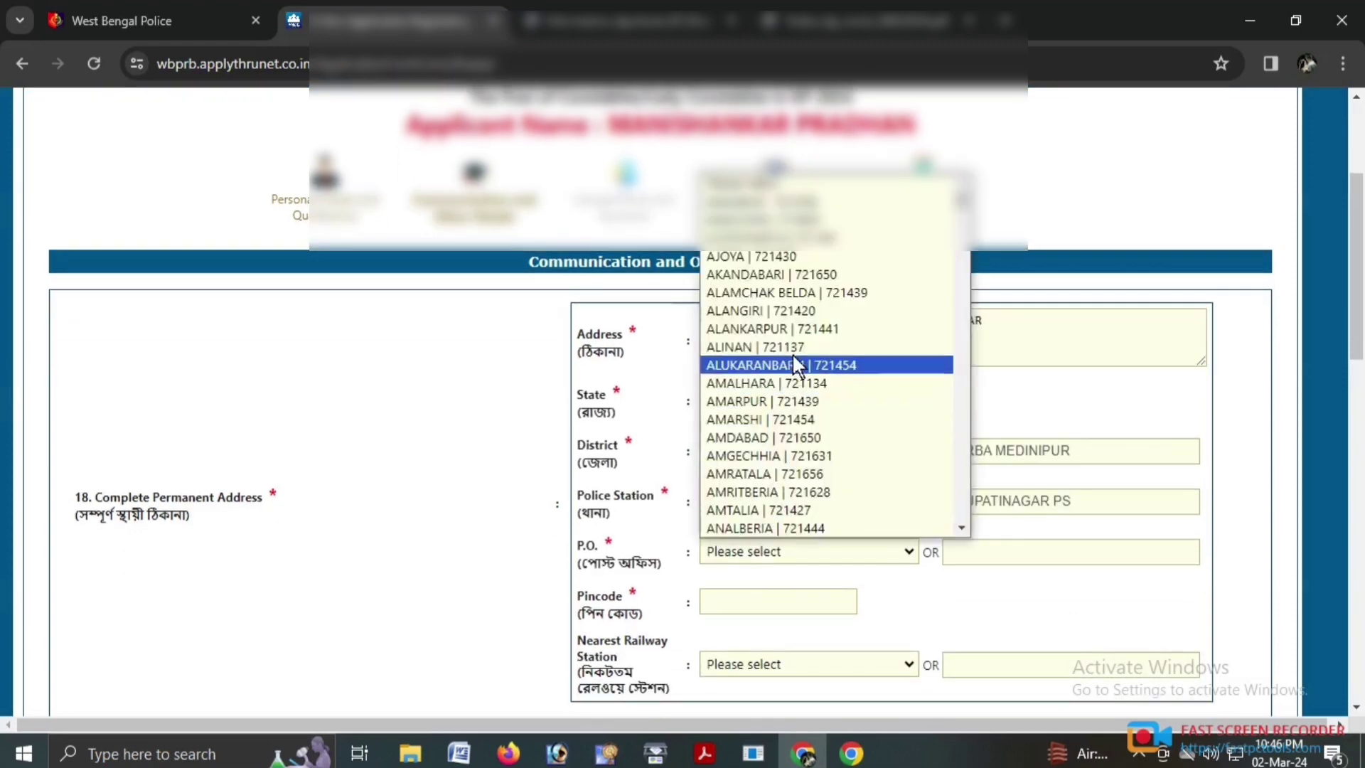
{"action": "type", "text": "ju"}
{"action": "left_click", "coordinate": [775, 528]}
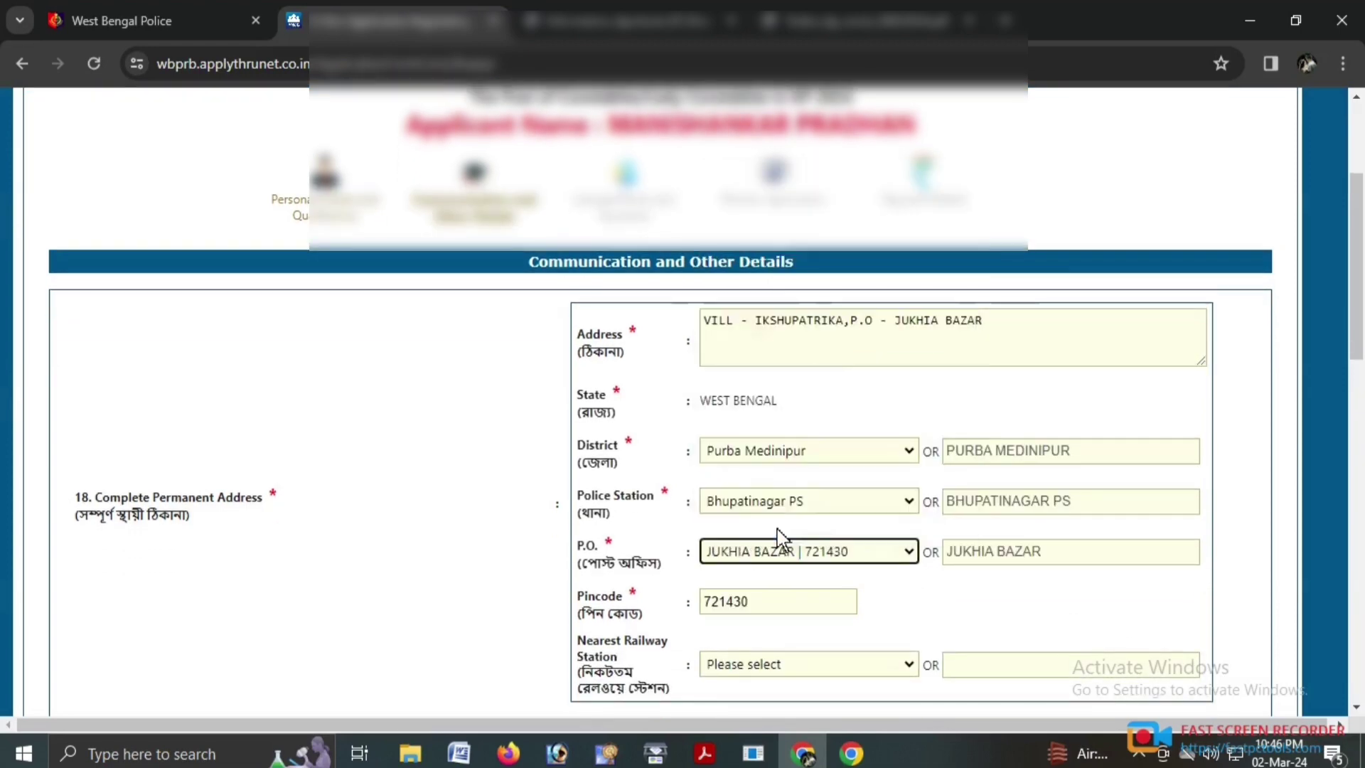
Choose DESHAPRAN P H (DSPN) as the nearest railway station.
{"action": "scroll", "coordinate": [778, 549], "scroll_direction": "down", "scroll_amount": 2}
{"action": "left_click", "coordinate": [803, 563]}
{"action": "type", "text": "h"}
{"action": "left_click", "coordinate": [785, 286]}
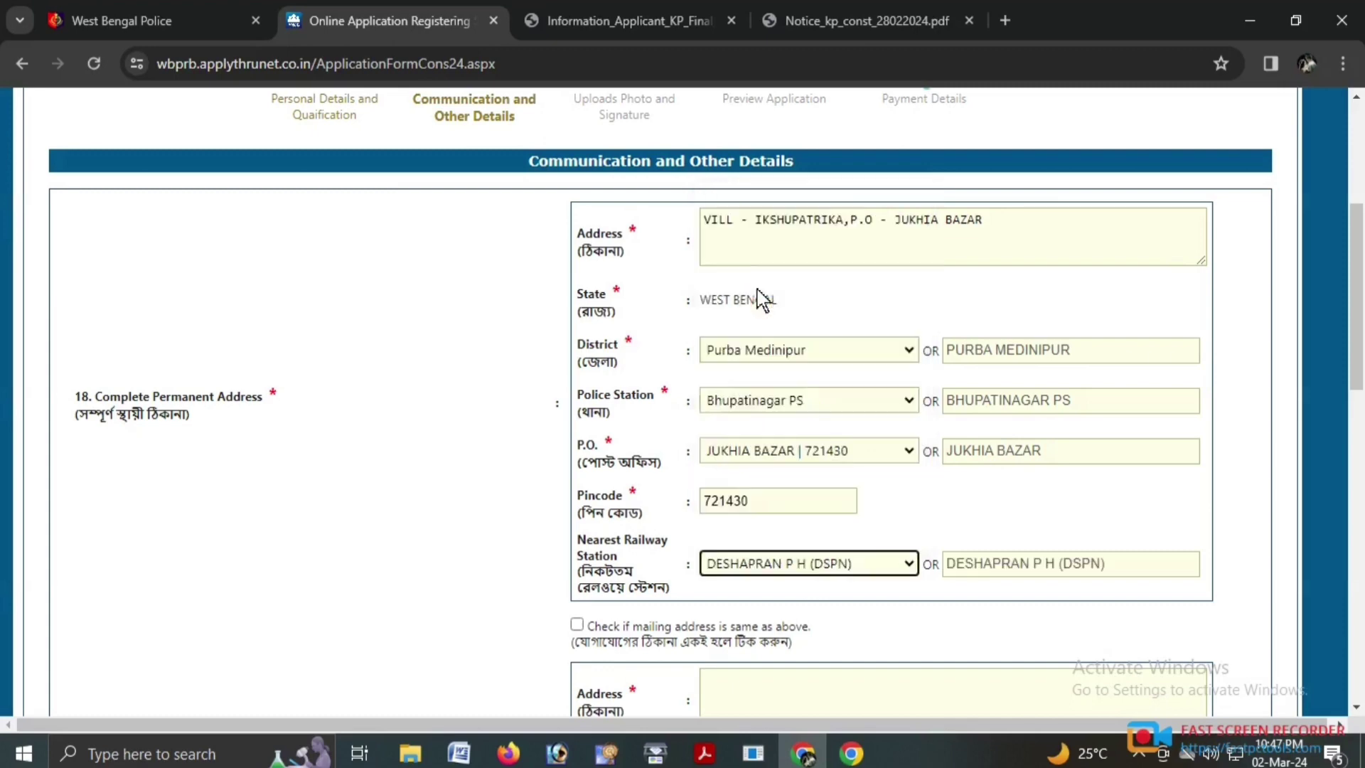
Make the mailing address the same as the permanent address.
{"action": "scroll", "coordinate": [917, 505], "scroll_direction": "down", "scroll_amount": 2}
{"action": "scroll", "coordinate": [936, 488], "scroll_direction": "down", "scroll_amount": 1}
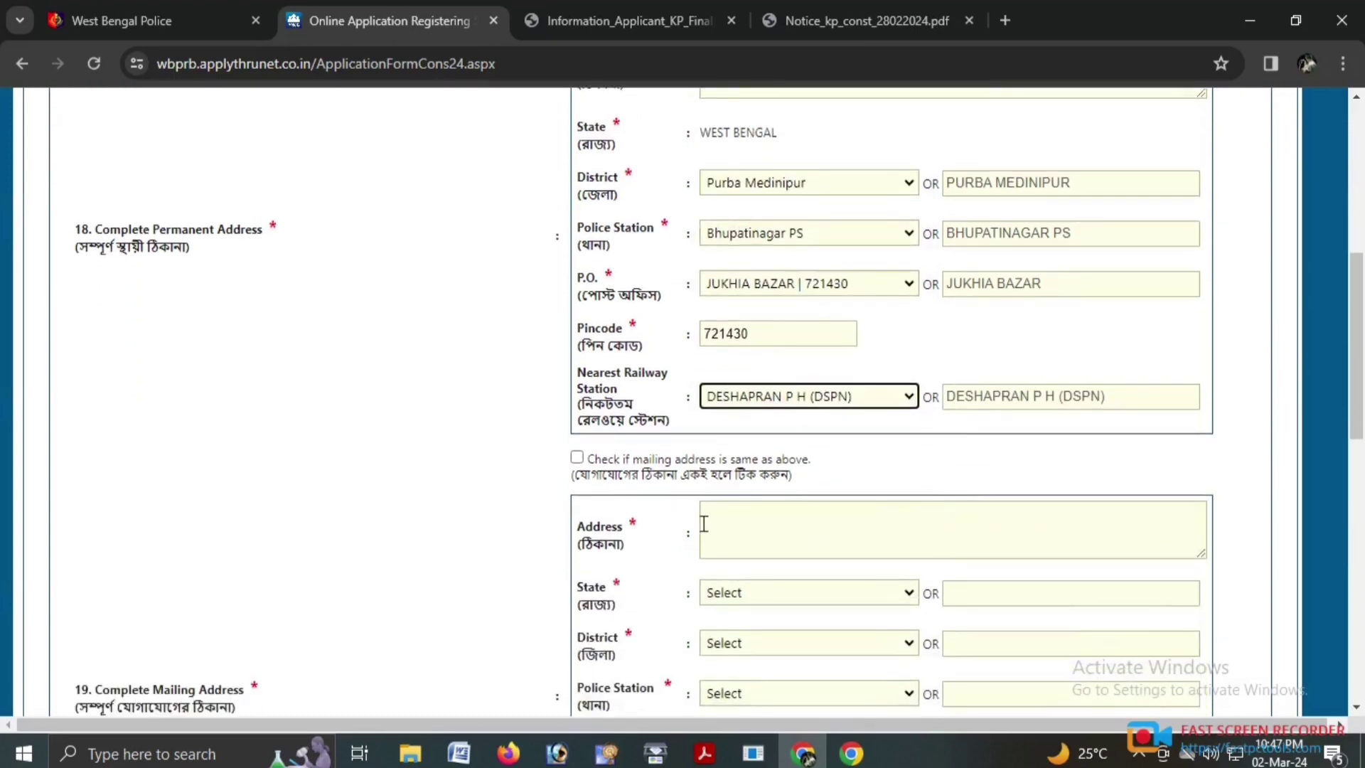
{"action": "left_click", "coordinate": [577, 457]}
{"action": "scroll", "coordinate": [754, 521], "scroll_direction": "down", "scroll_amount": 1}
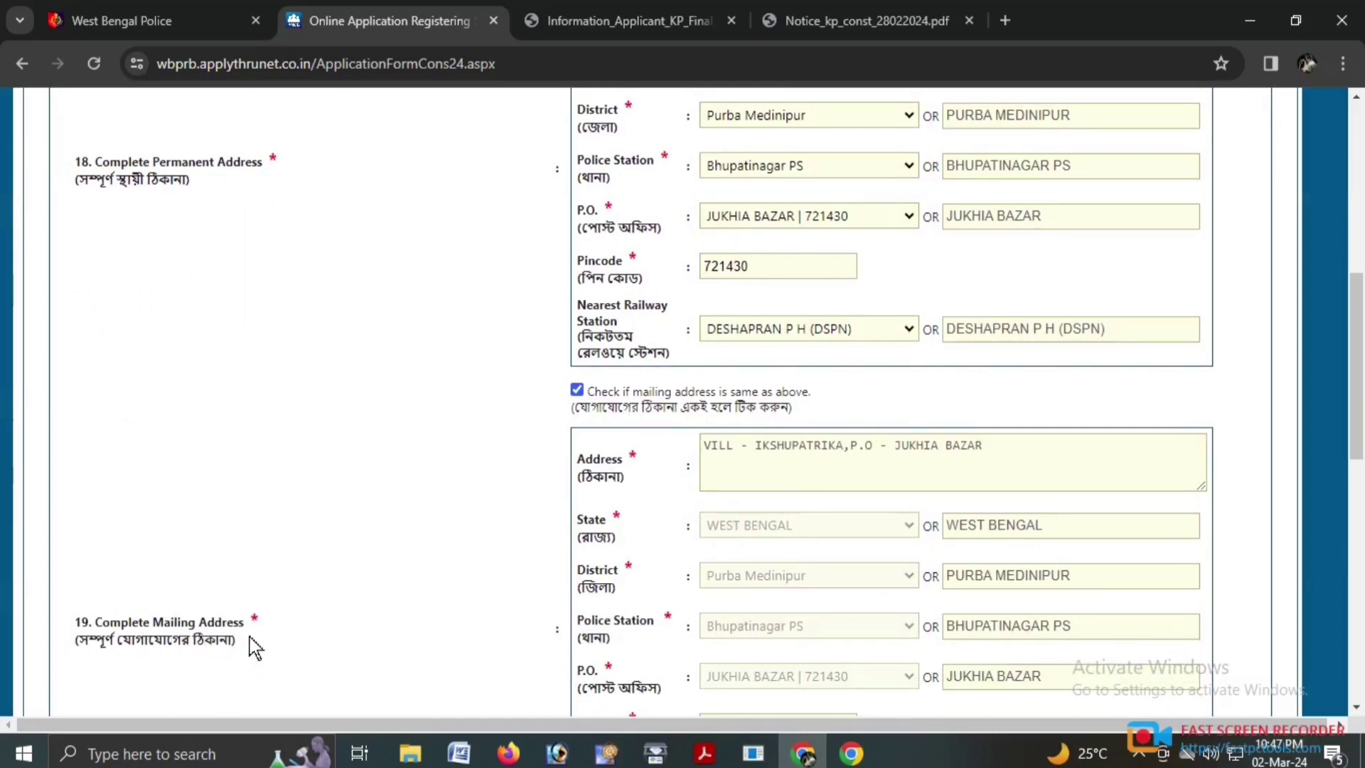
{"action": "scroll", "coordinate": [387, 581], "scroll_direction": "up", "scroll_amount": 1}
{"action": "scroll", "coordinate": [877, 551], "scroll_direction": "down", "scroll_amount": 6}
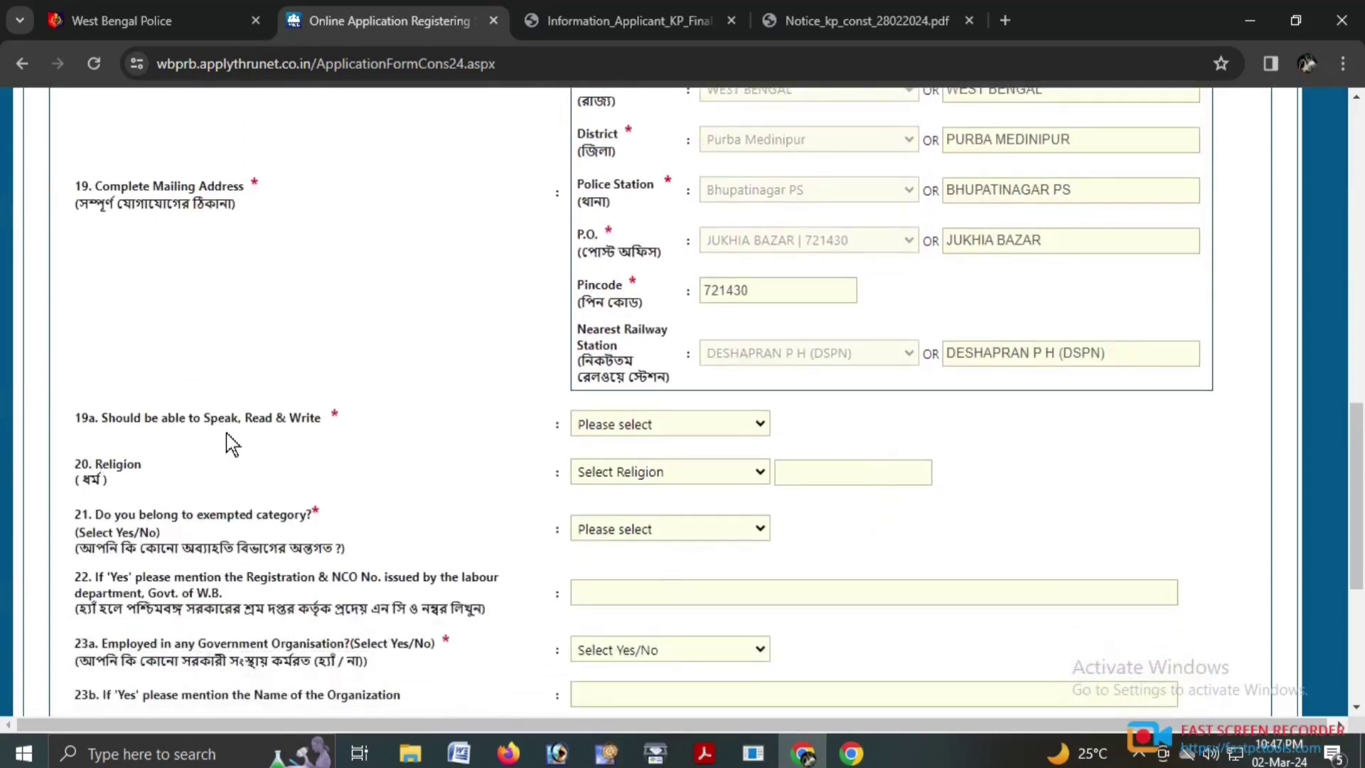
Set the known language to BENGALI and the religion to HINDUISM.
{"action": "left_click", "coordinate": [637, 424]}
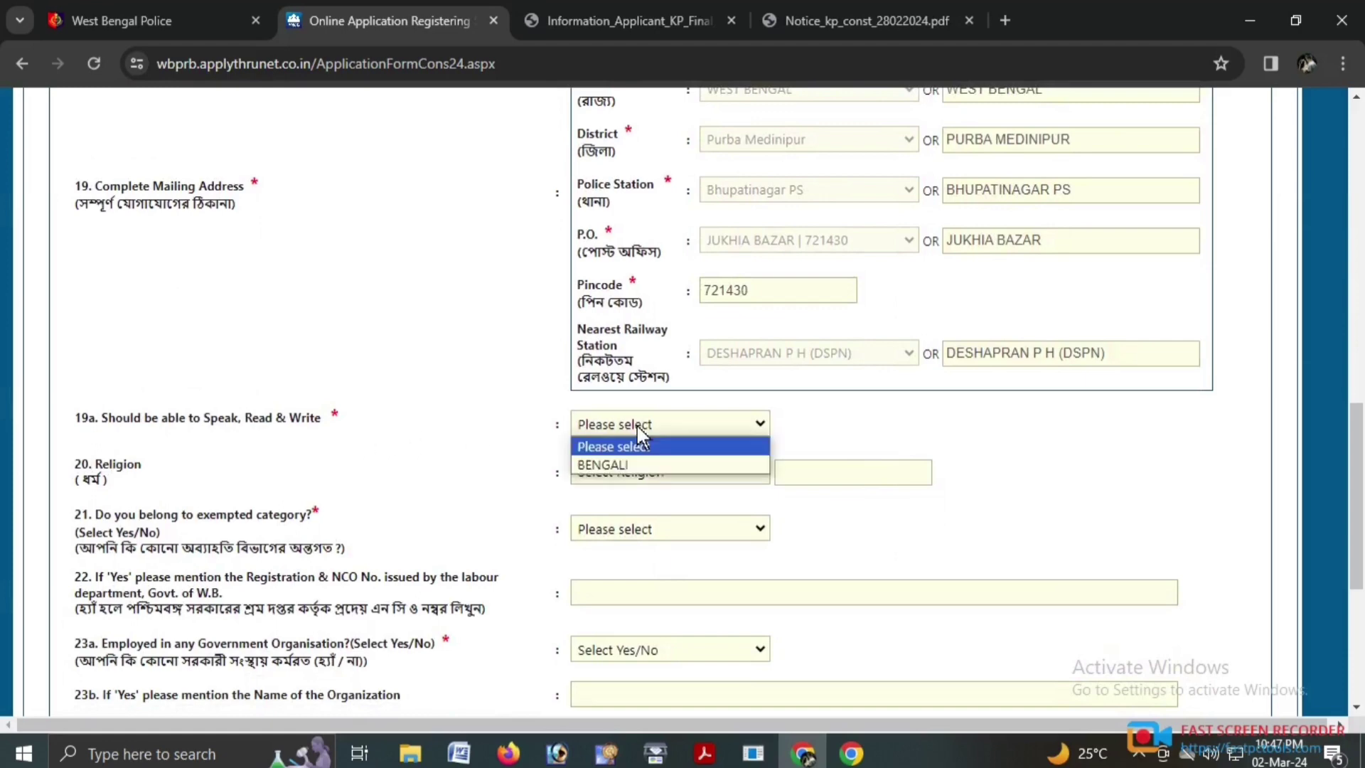
{"action": "left_click", "coordinate": [629, 465]}
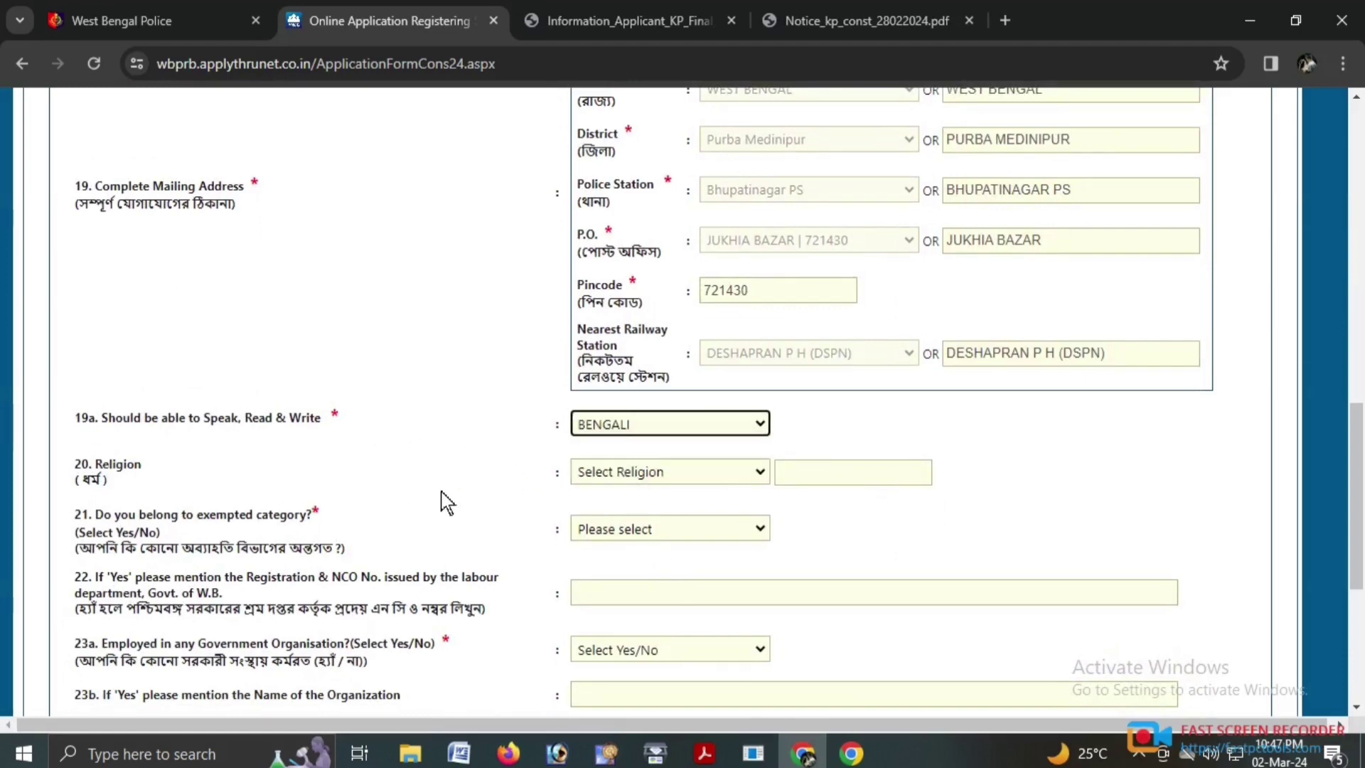
{"action": "left_click", "coordinate": [658, 473]}
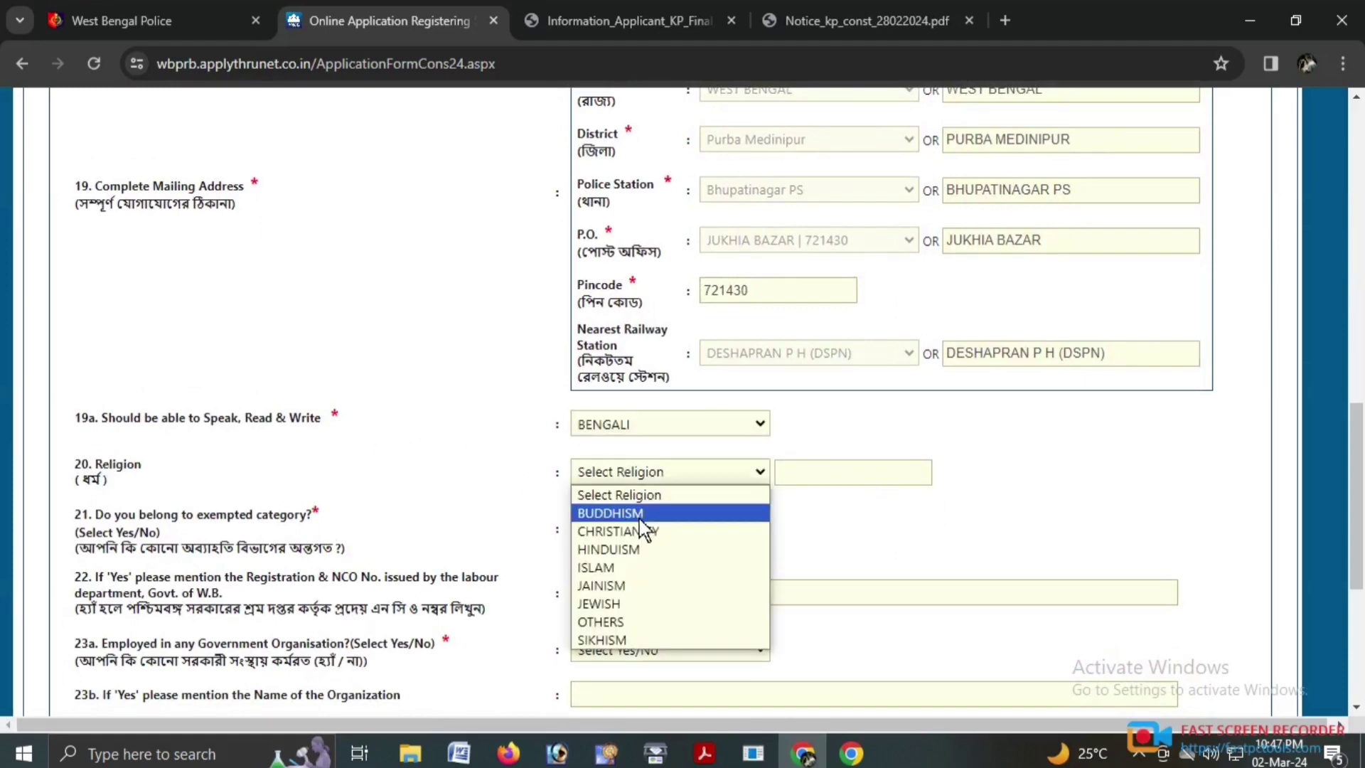
{"action": "left_click", "coordinate": [617, 550]}
{"action": "scroll", "coordinate": [477, 393], "scroll_direction": "down", "scroll_amount": 2}
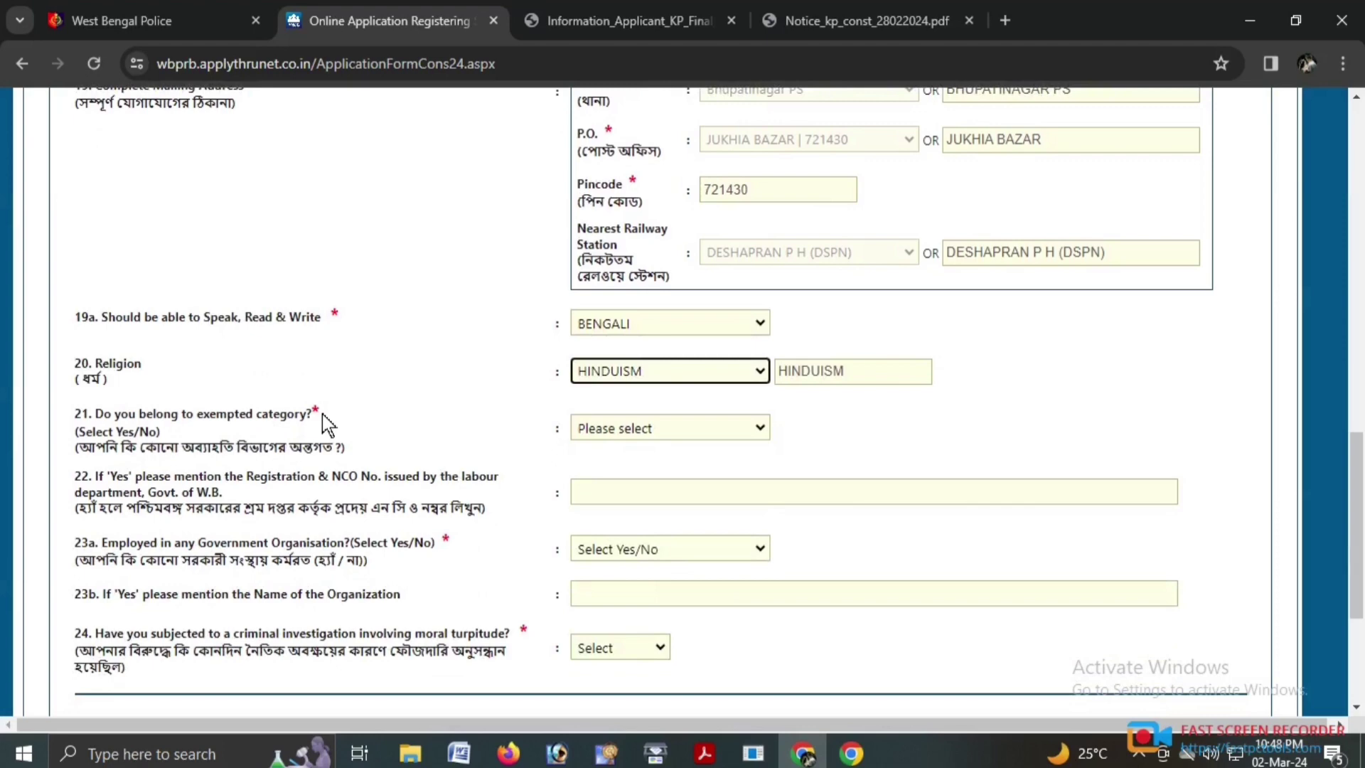
Answer No to exempted category, government employment and criminal investigation questions.
{"action": "left_click", "coordinate": [611, 428]}
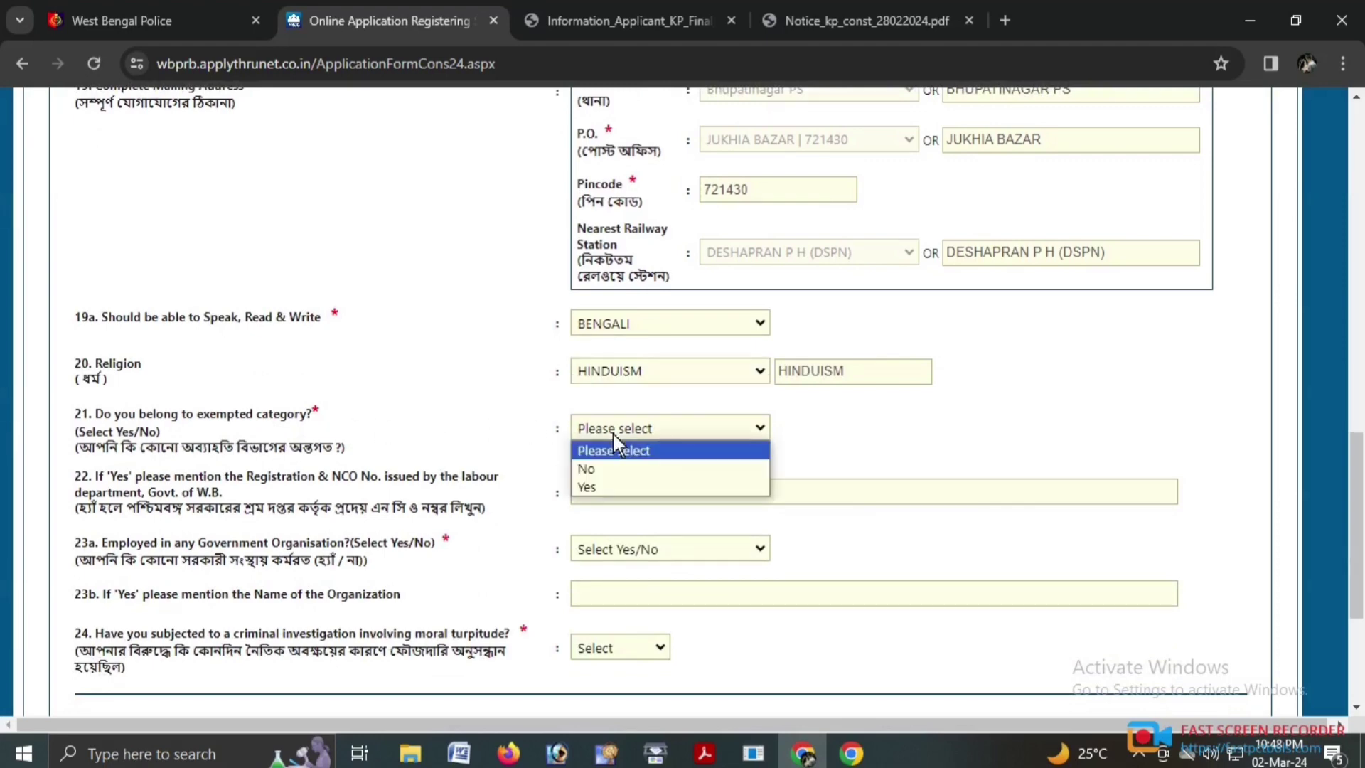
{"action": "left_click", "coordinate": [603, 475]}
{"action": "scroll", "coordinate": [398, 432], "scroll_direction": "down", "scroll_amount": 1}
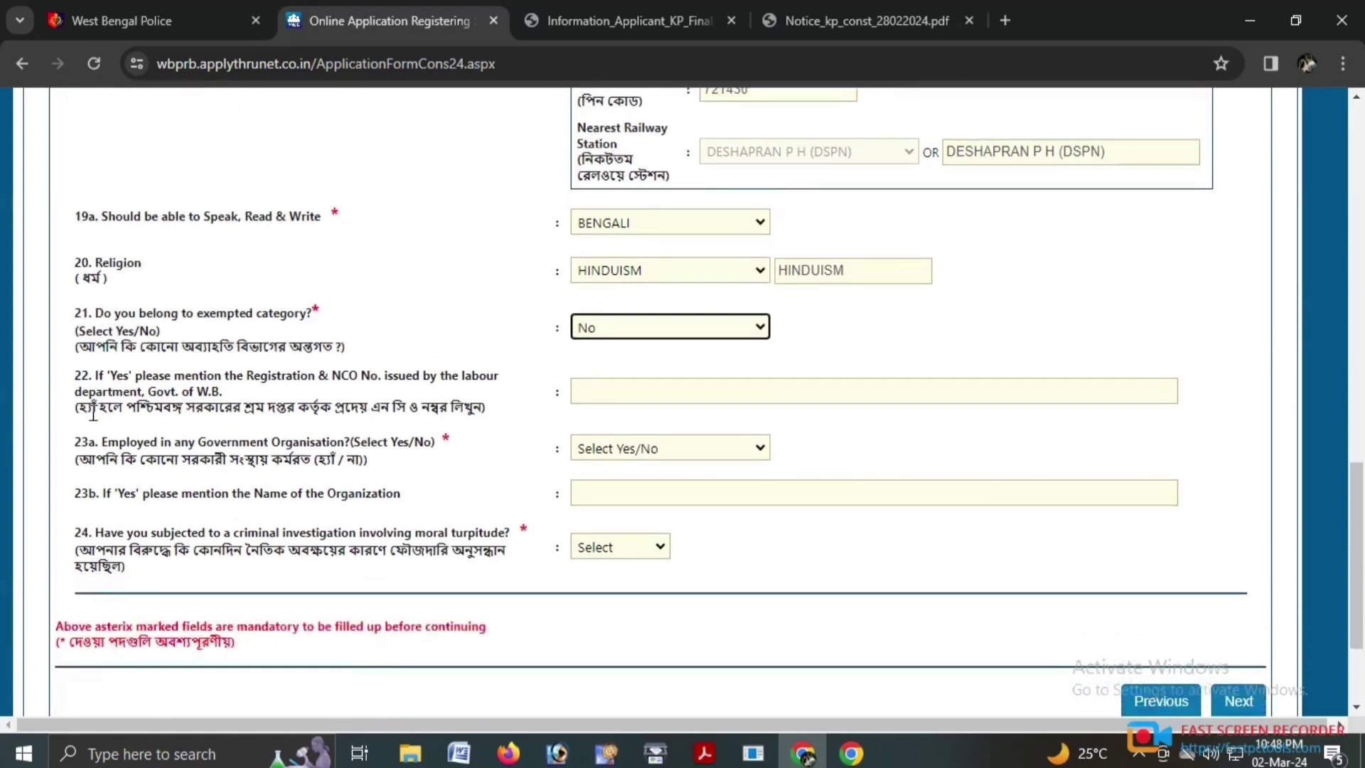
{"action": "left_click", "coordinate": [623, 398]}
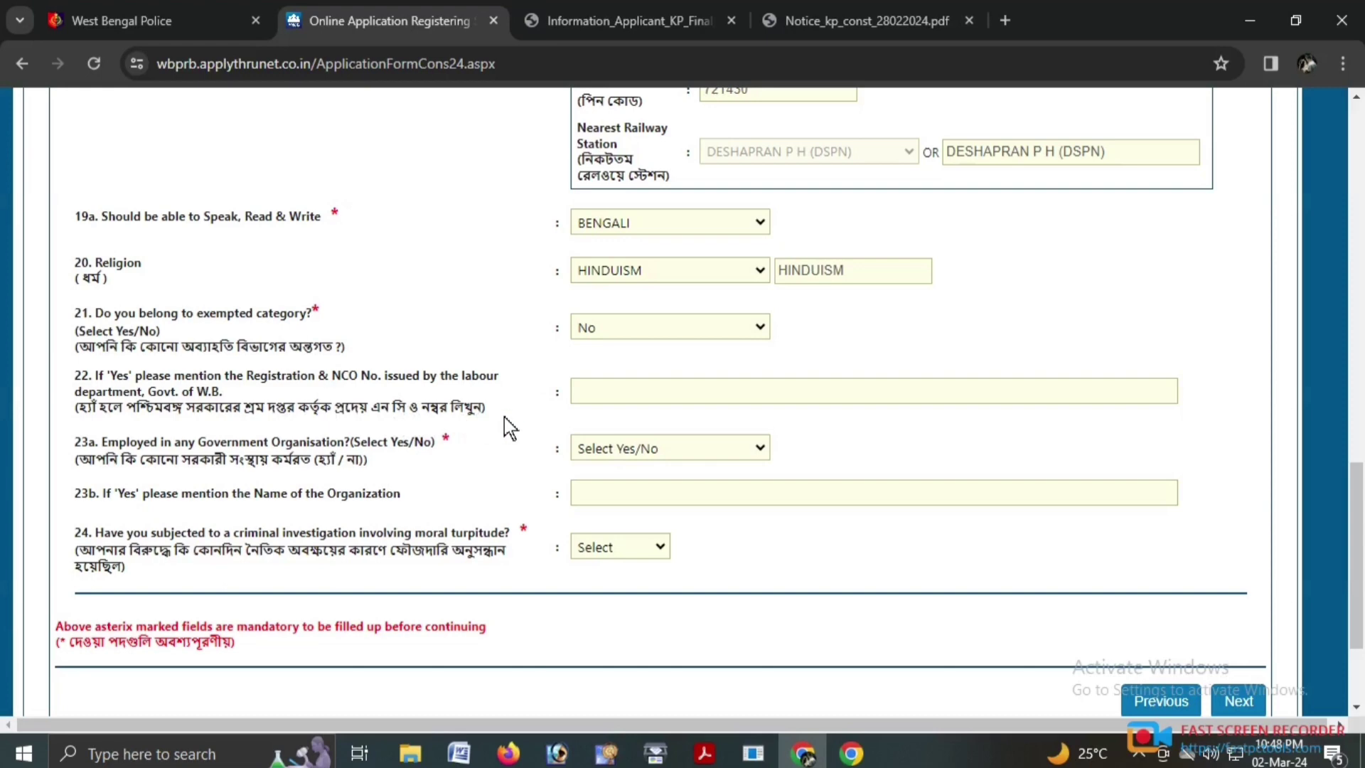
{"action": "scroll", "coordinate": [535, 418], "scroll_direction": "down", "scroll_amount": 1}
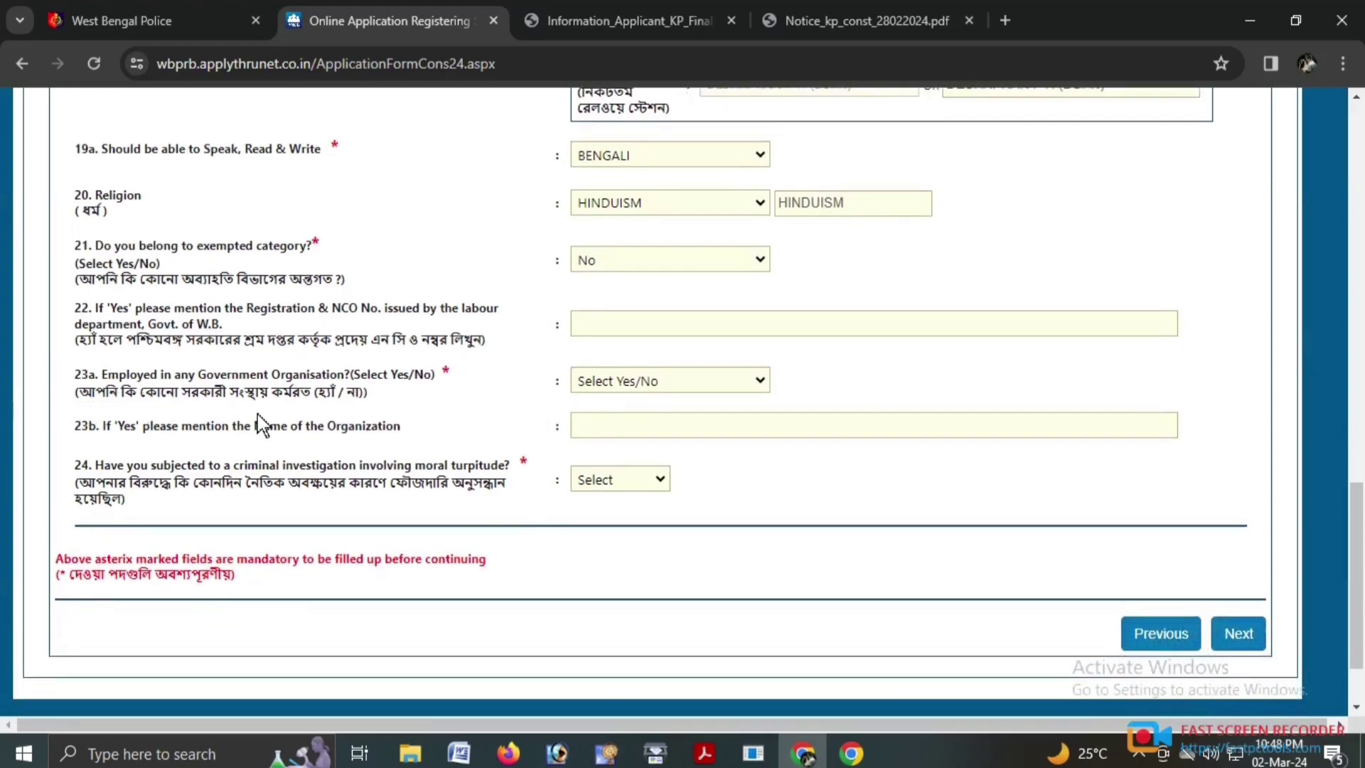
{"action": "left_click", "coordinate": [625, 380]}
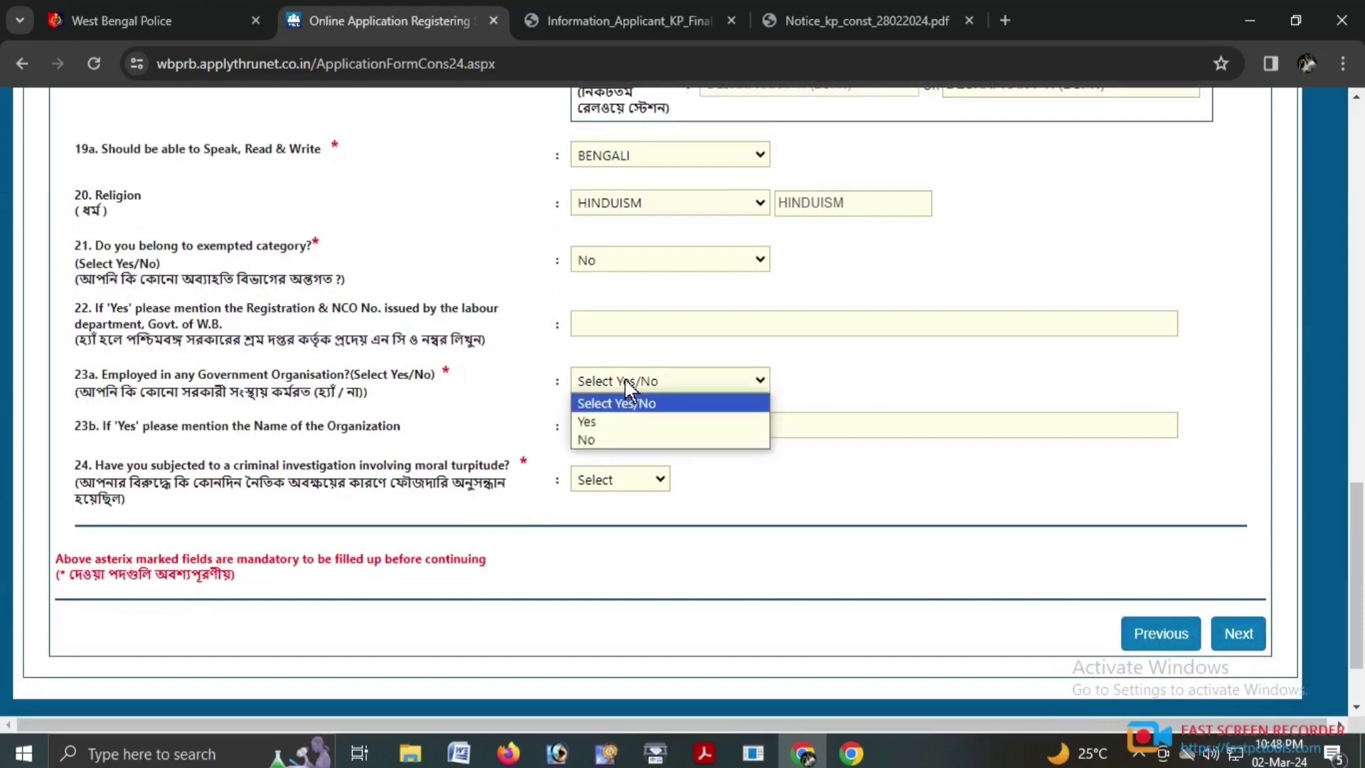
{"action": "left_click", "coordinate": [607, 439]}
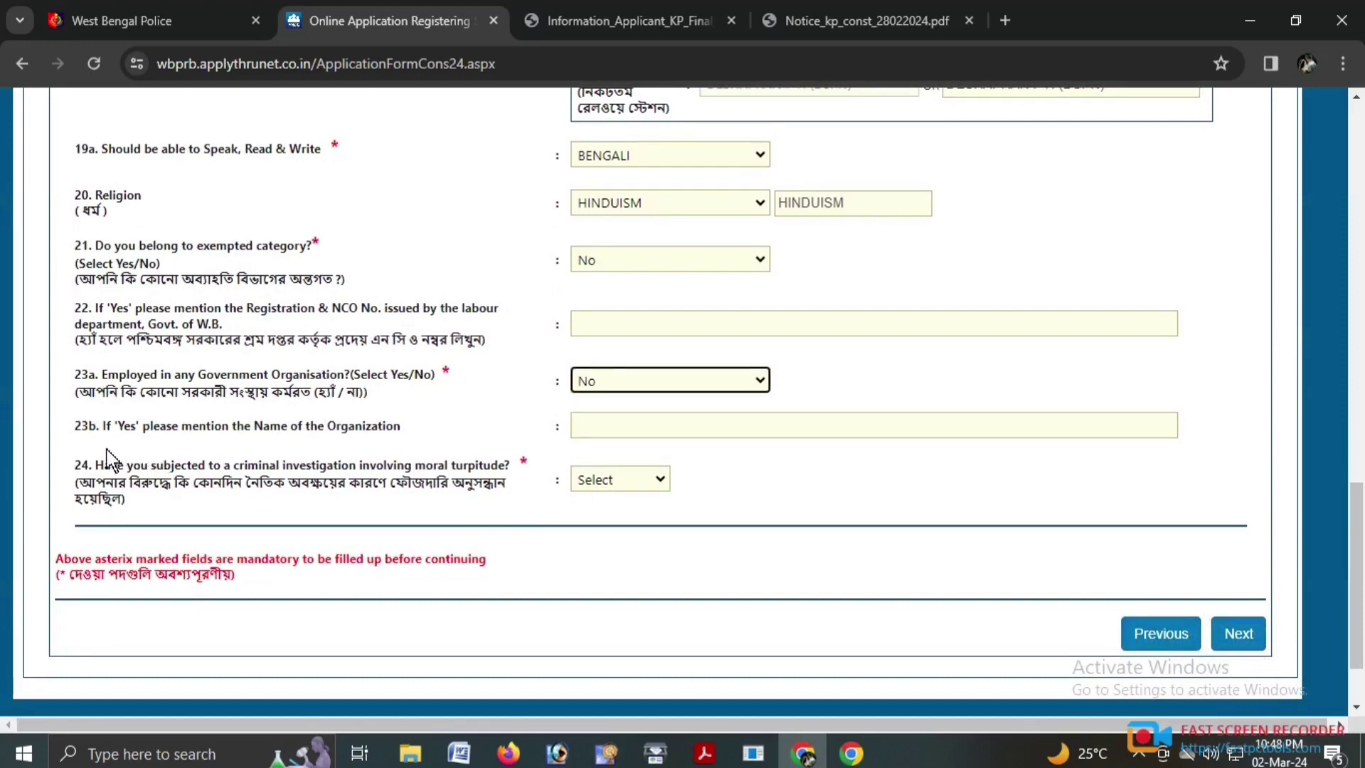
{"action": "left_click", "coordinate": [617, 482]}
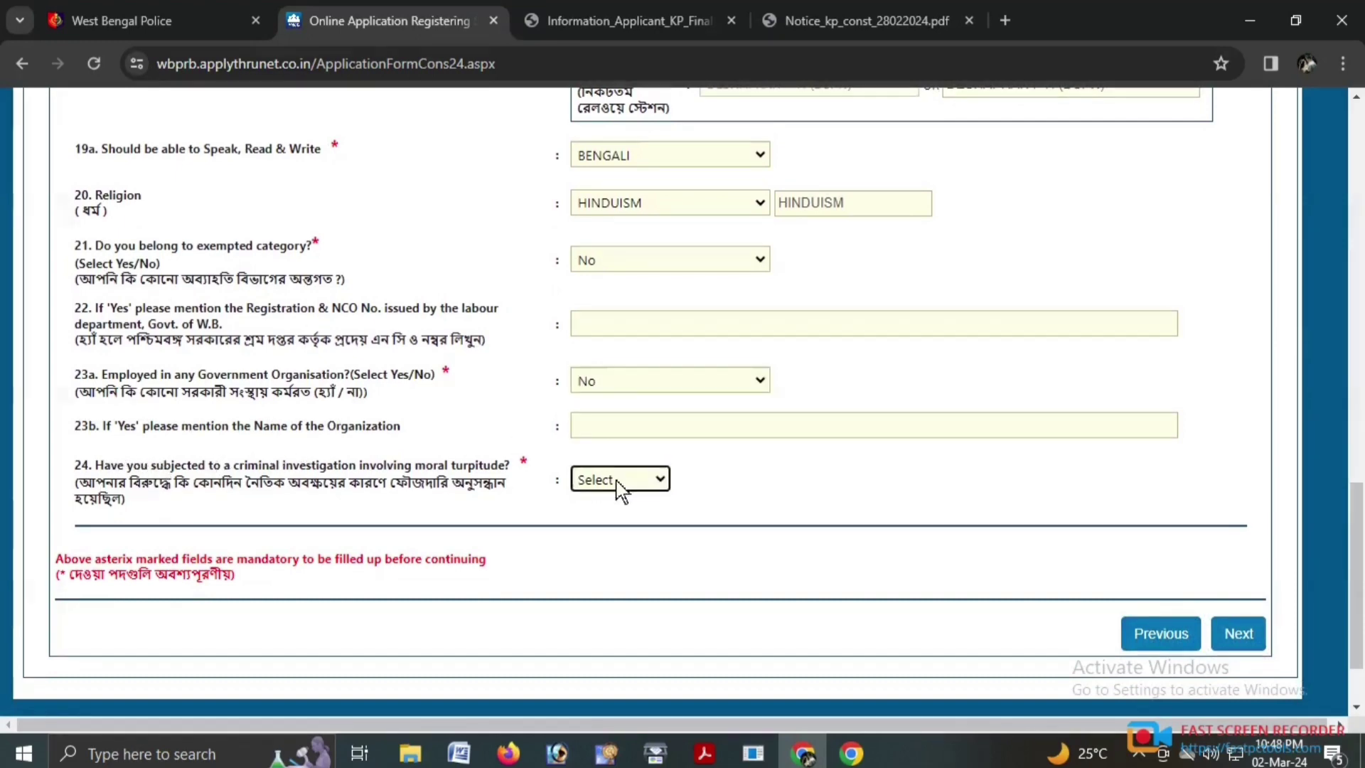
{"action": "left_click", "coordinate": [620, 488]}
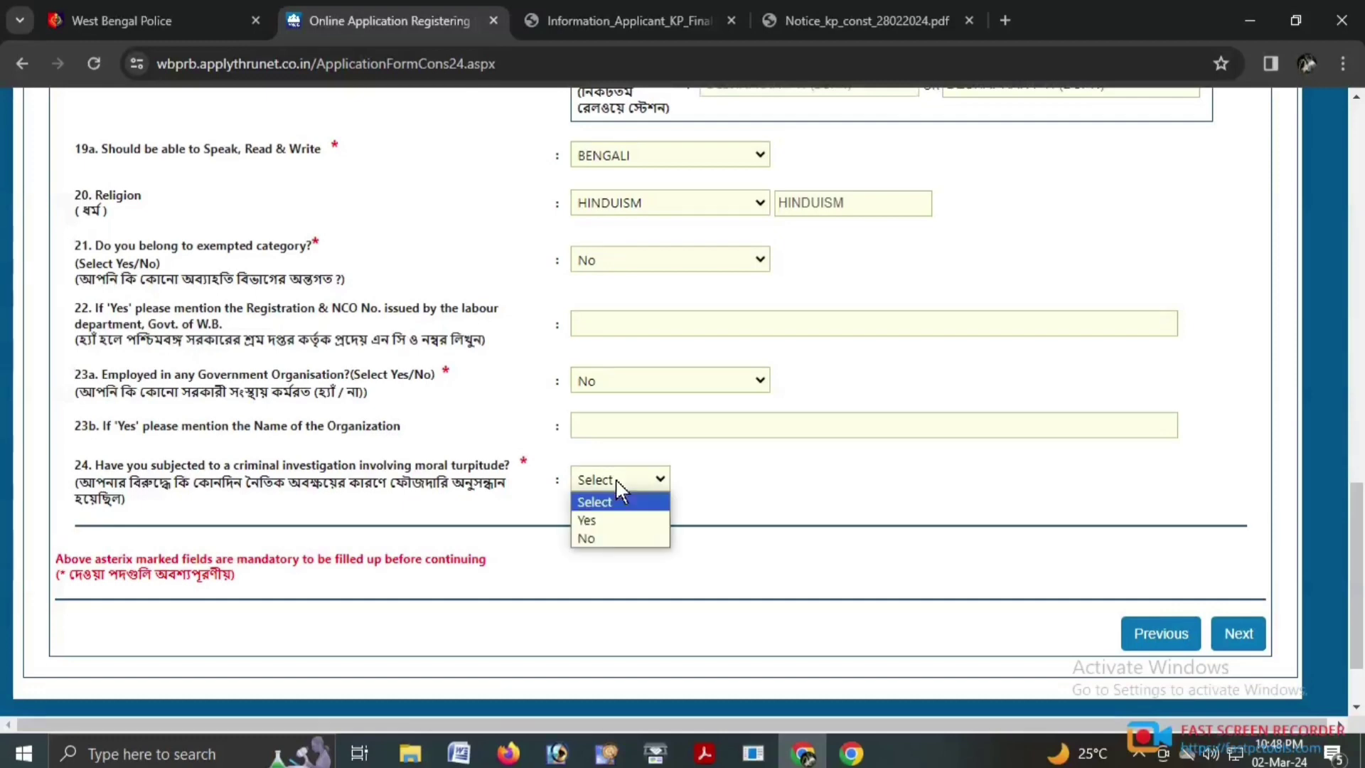
{"action": "left_click", "coordinate": [610, 533]}
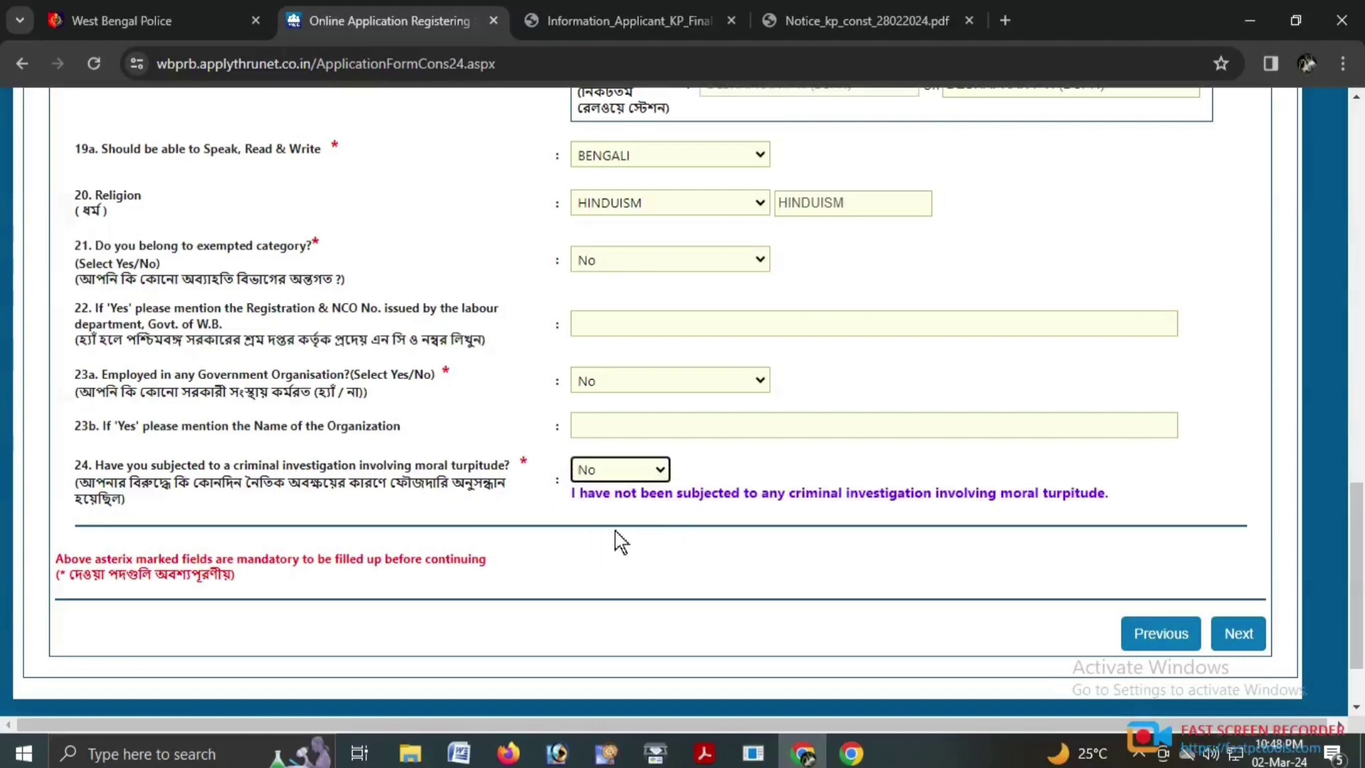
Submit the communication details and confirm them with Yes.
{"action": "left_click", "coordinate": [768, 458]}
{"action": "scroll", "coordinate": [768, 457], "scroll_direction": "down", "scroll_amount": 1}
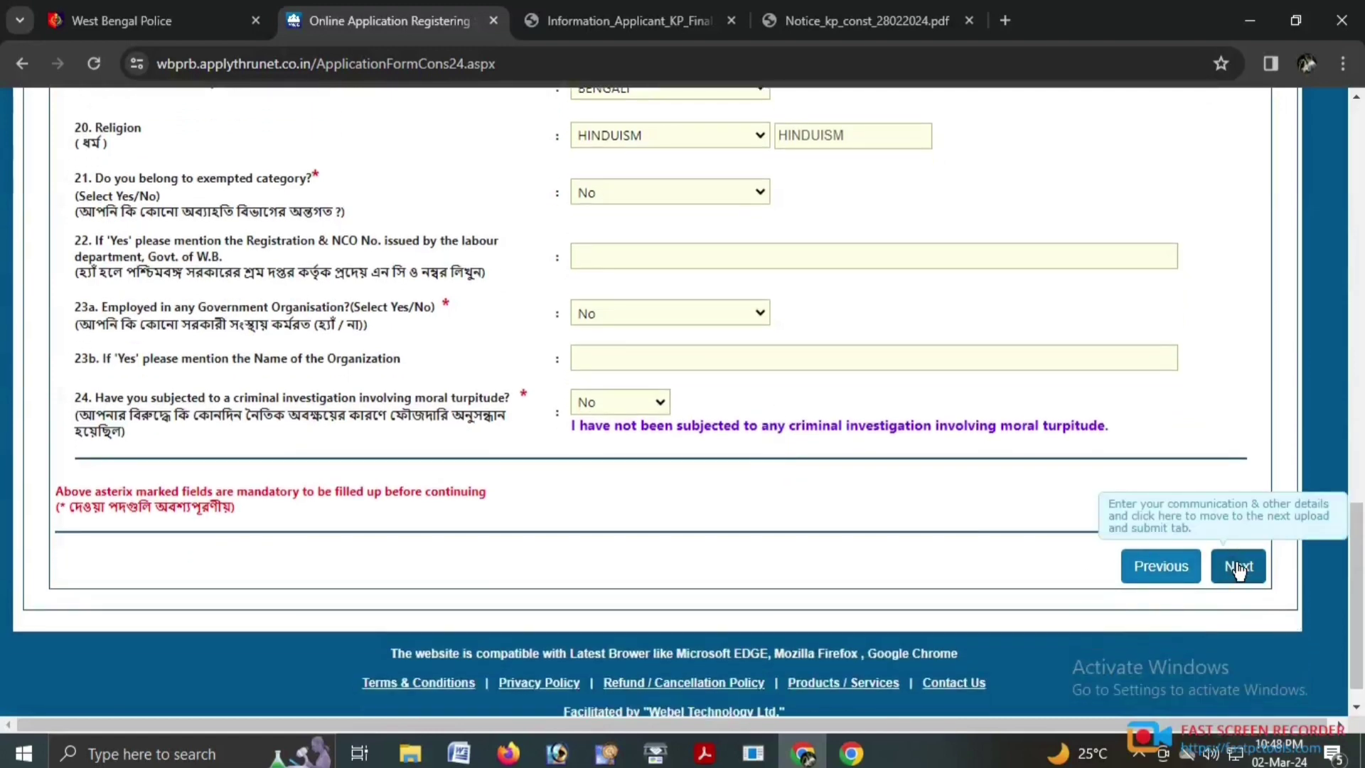
{"action": "left_click", "coordinate": [1237, 567]}
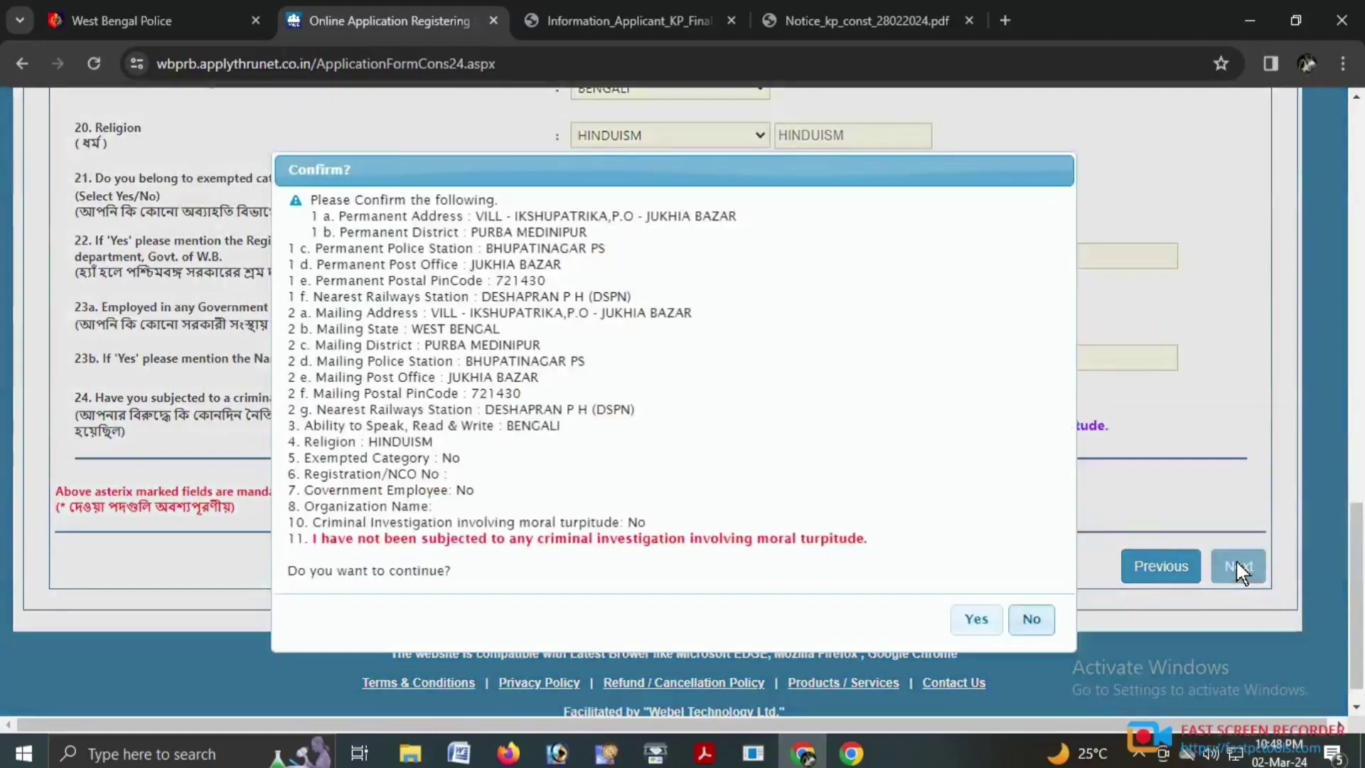
{"action": "left_click", "coordinate": [976, 620]}
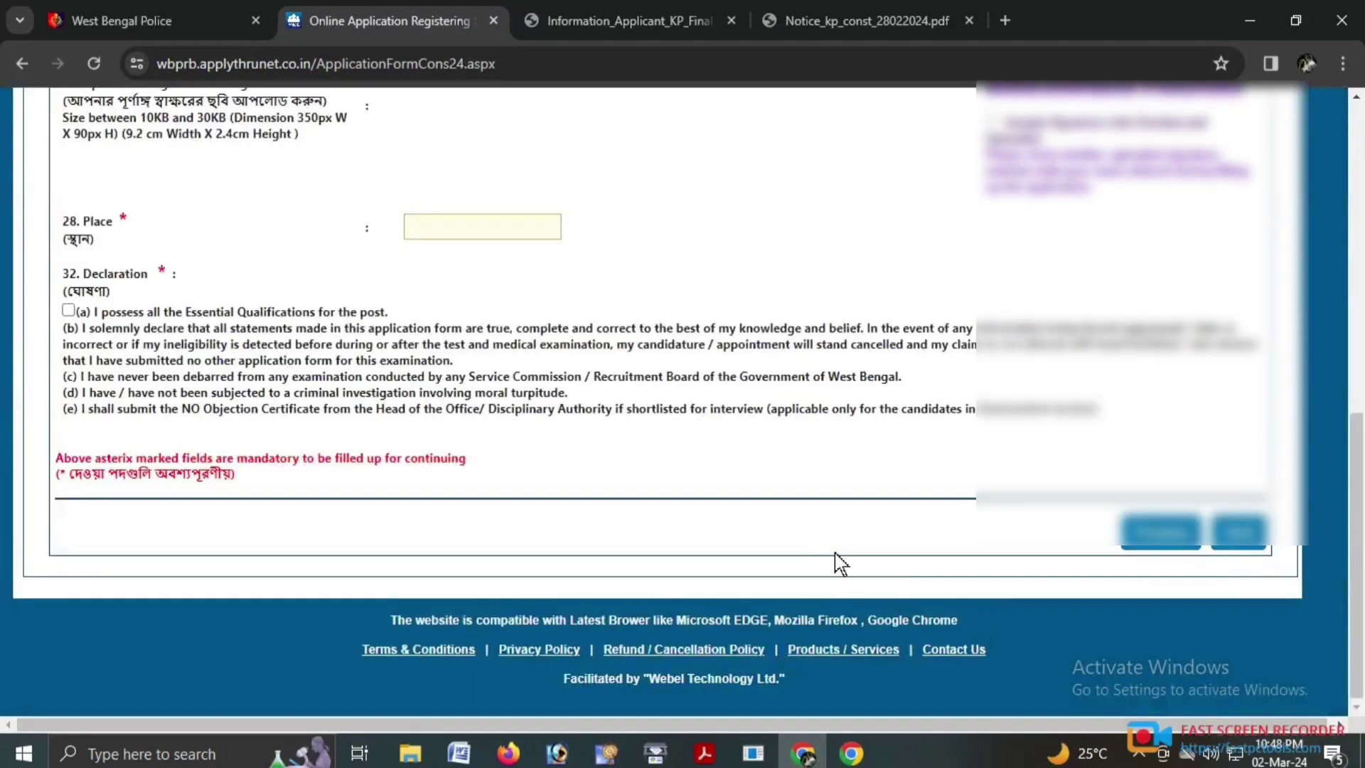
Select the photo file ManiP.jpg for the Upload Photo field.
{"action": "scroll", "coordinate": [835, 553], "scroll_direction": "up", "scroll_amount": 5}
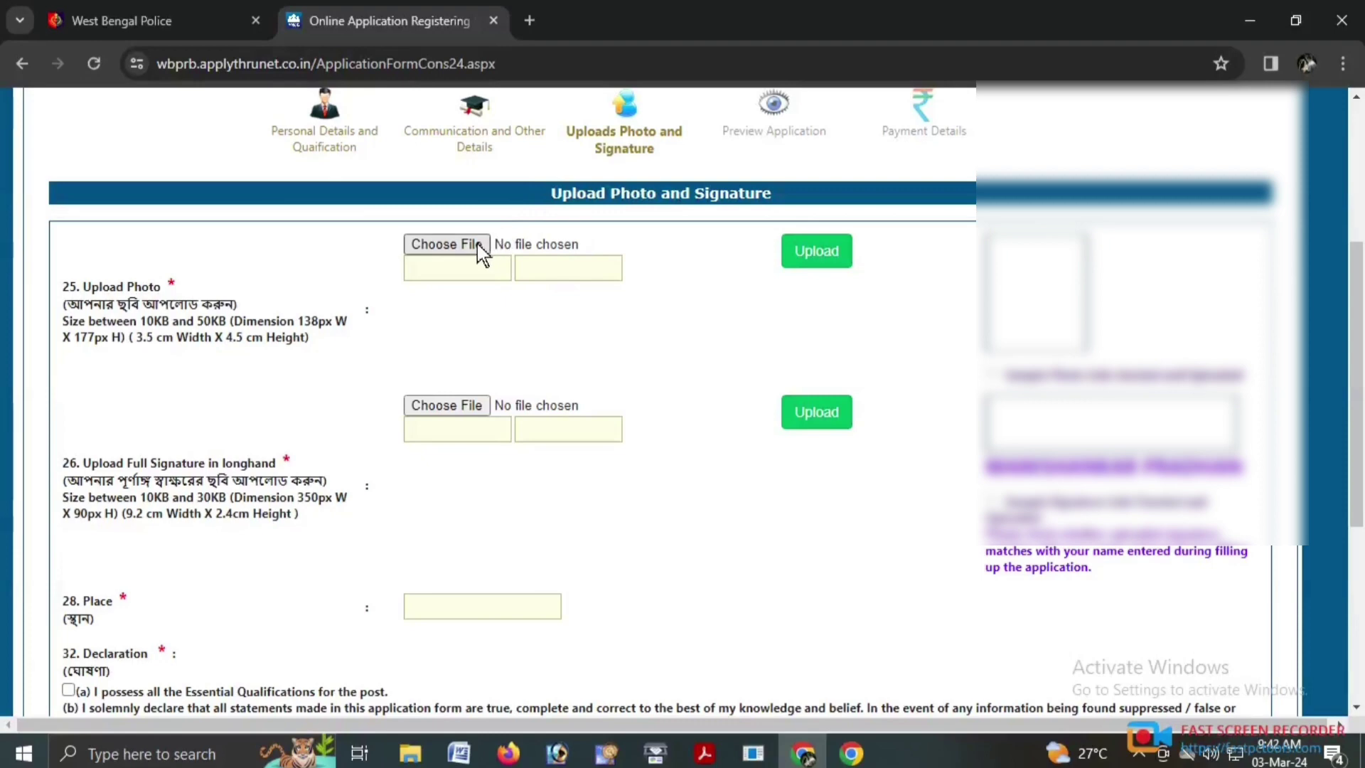
{"action": "left_click", "coordinate": [481, 252]}
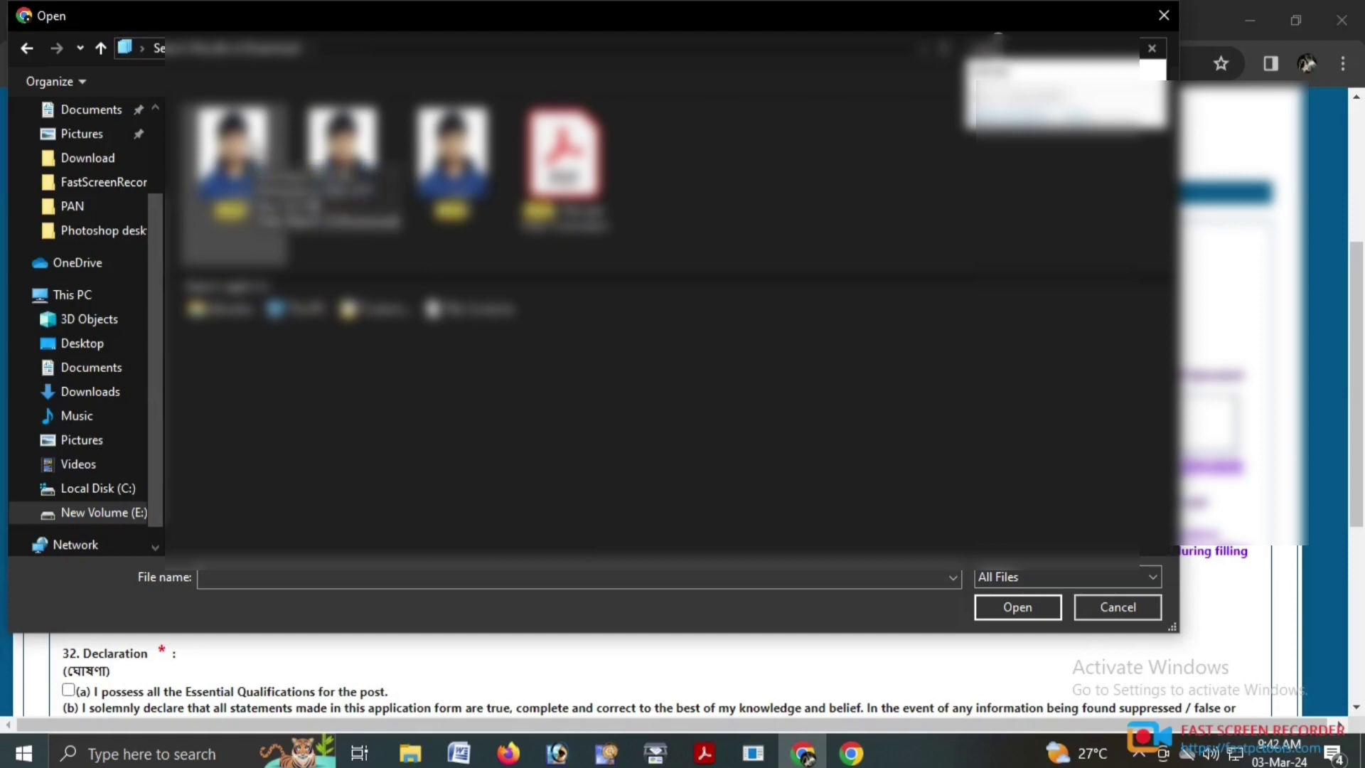
{"action": "type", "text": "ManiP"}
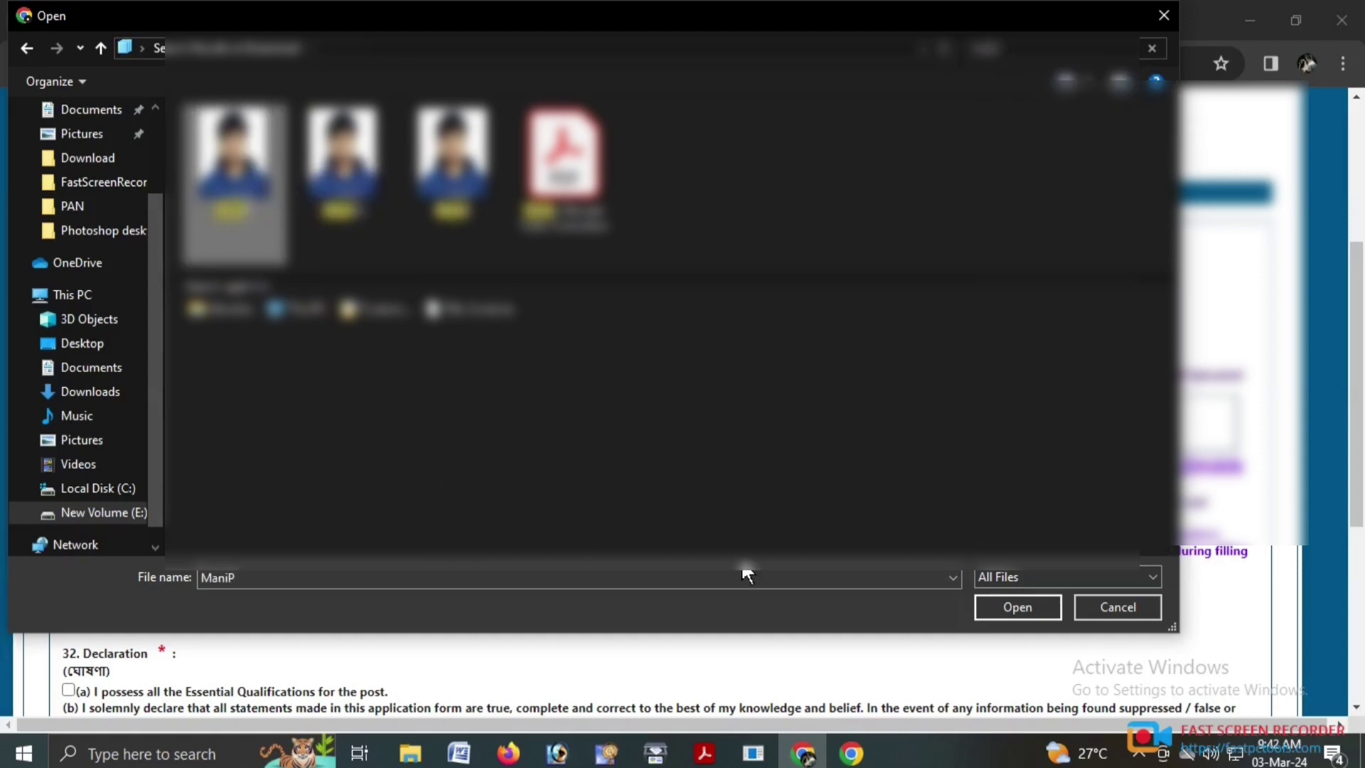
{"action": "left_click", "coordinate": [1013, 603]}
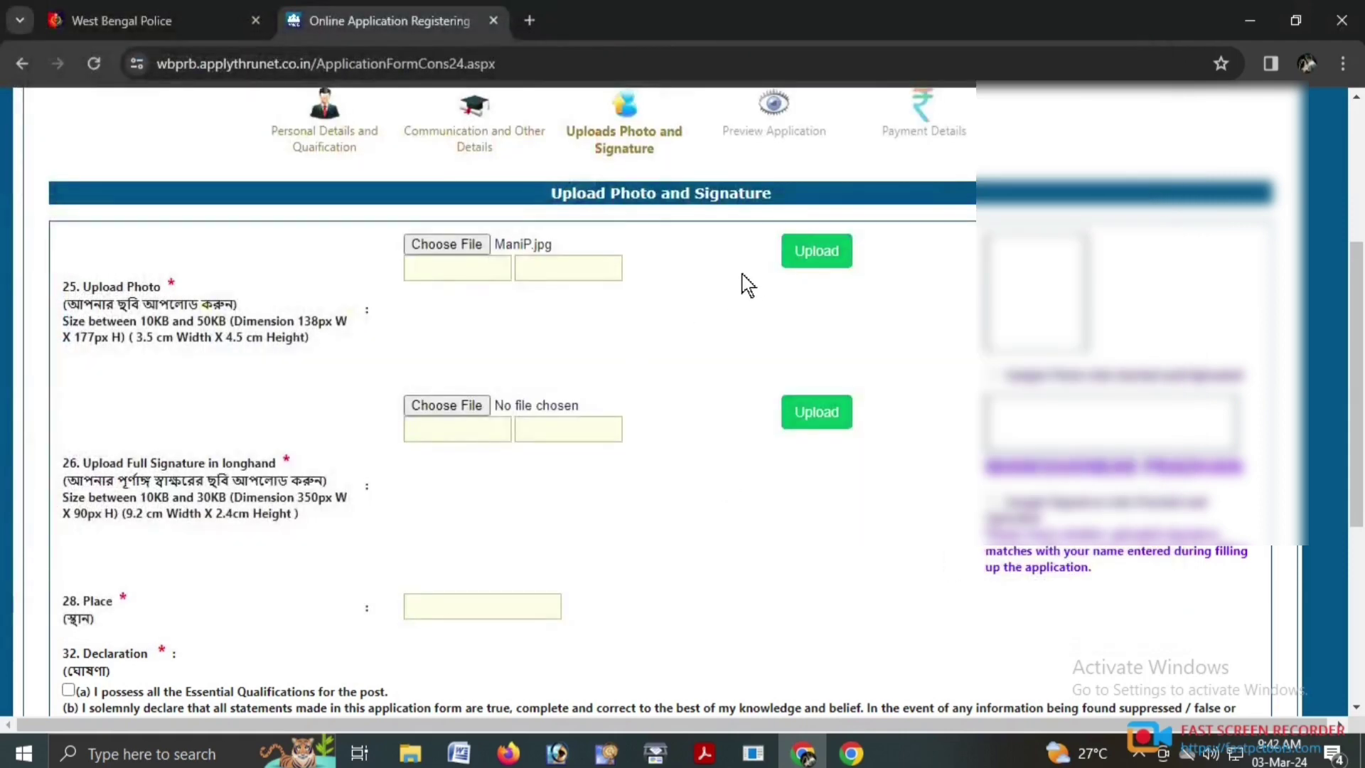
Crop the selected photo, review the sample photo guide, tick the confirmation and upload it.
{"action": "left_click", "coordinate": [833, 251]}
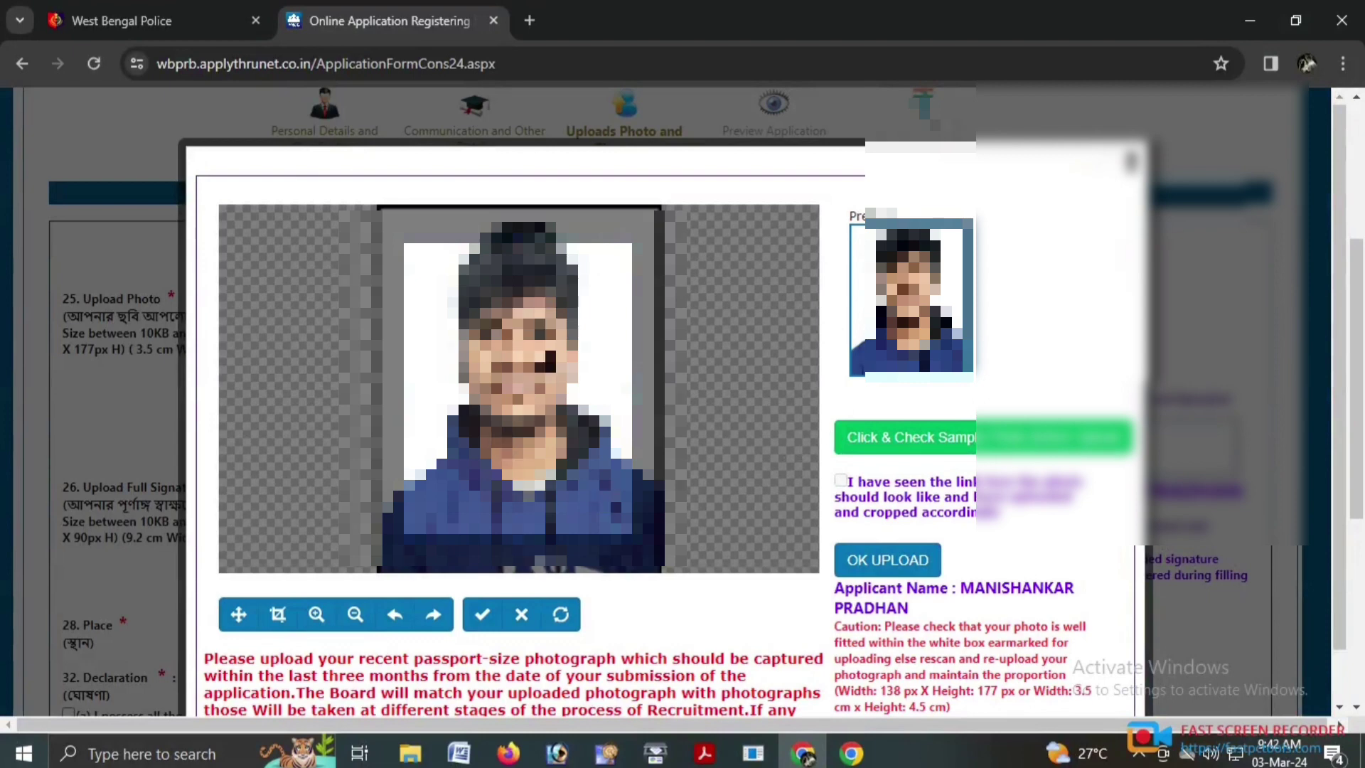
{"action": "left_click", "coordinate": [482, 615]}
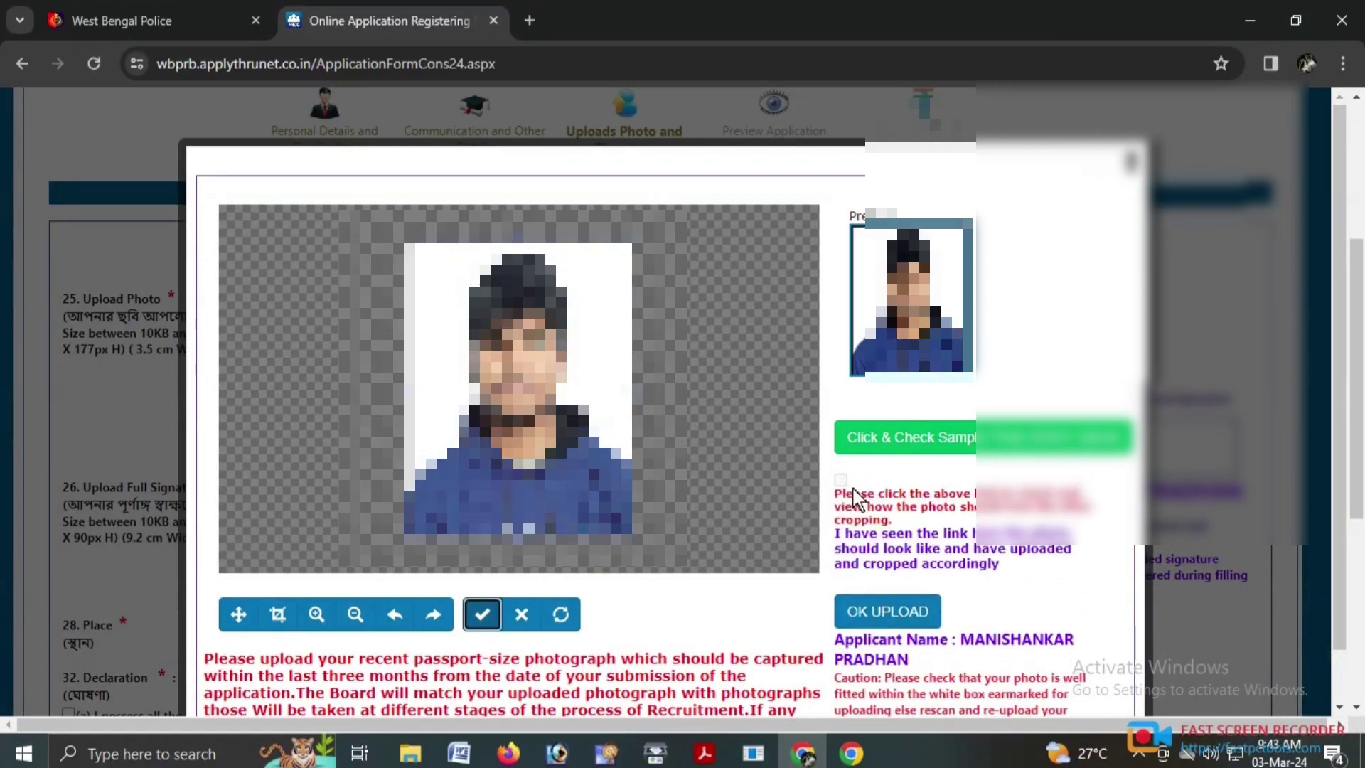
{"action": "left_click", "coordinate": [917, 453]}
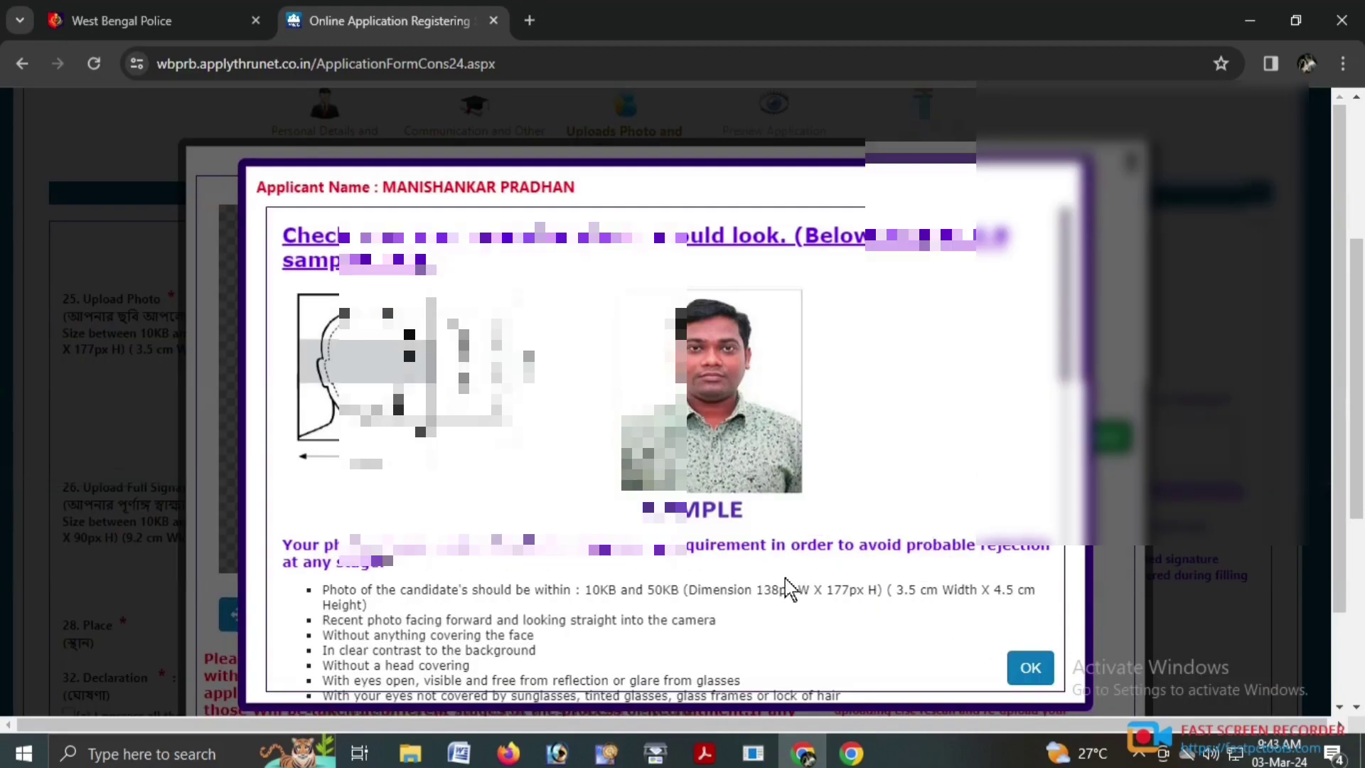
{"action": "scroll", "coordinate": [786, 585], "scroll_direction": "down", "scroll_amount": 2}
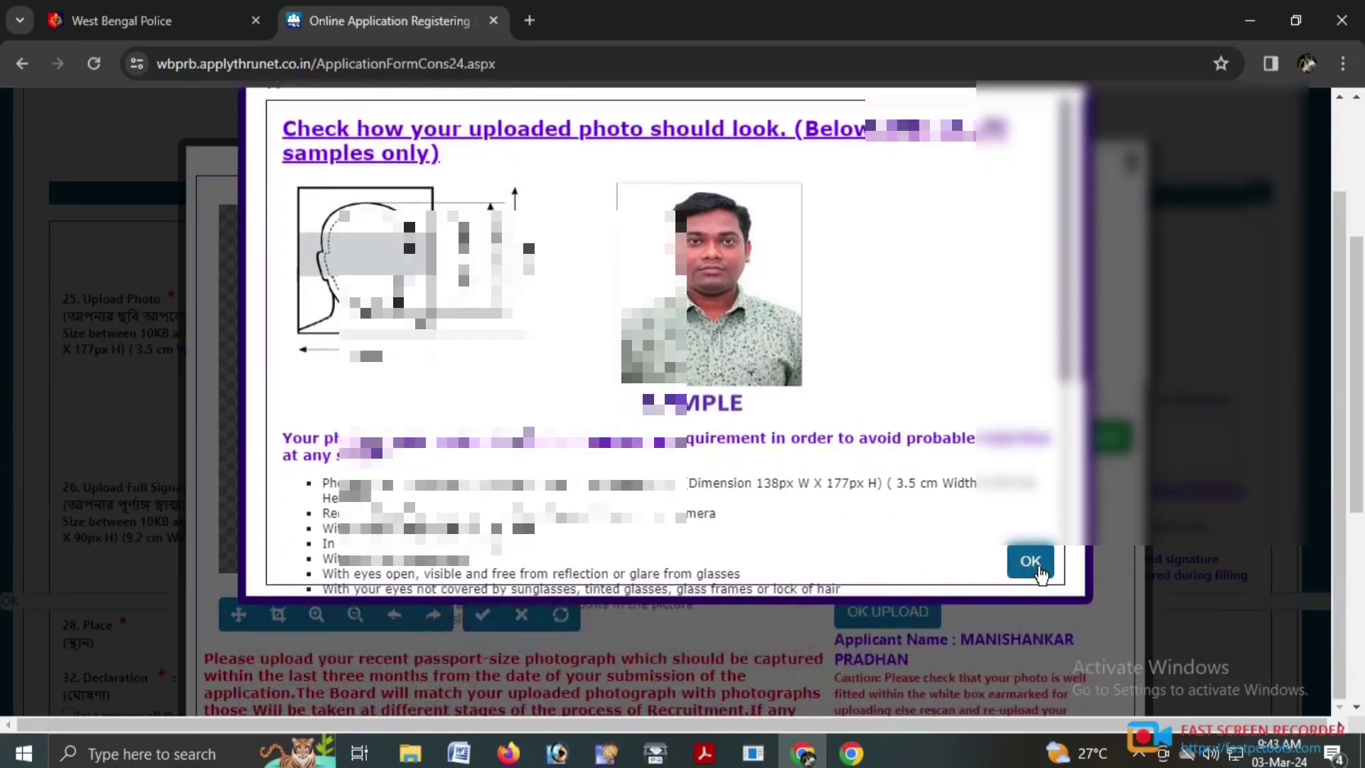
{"action": "left_click", "coordinate": [1033, 562]}
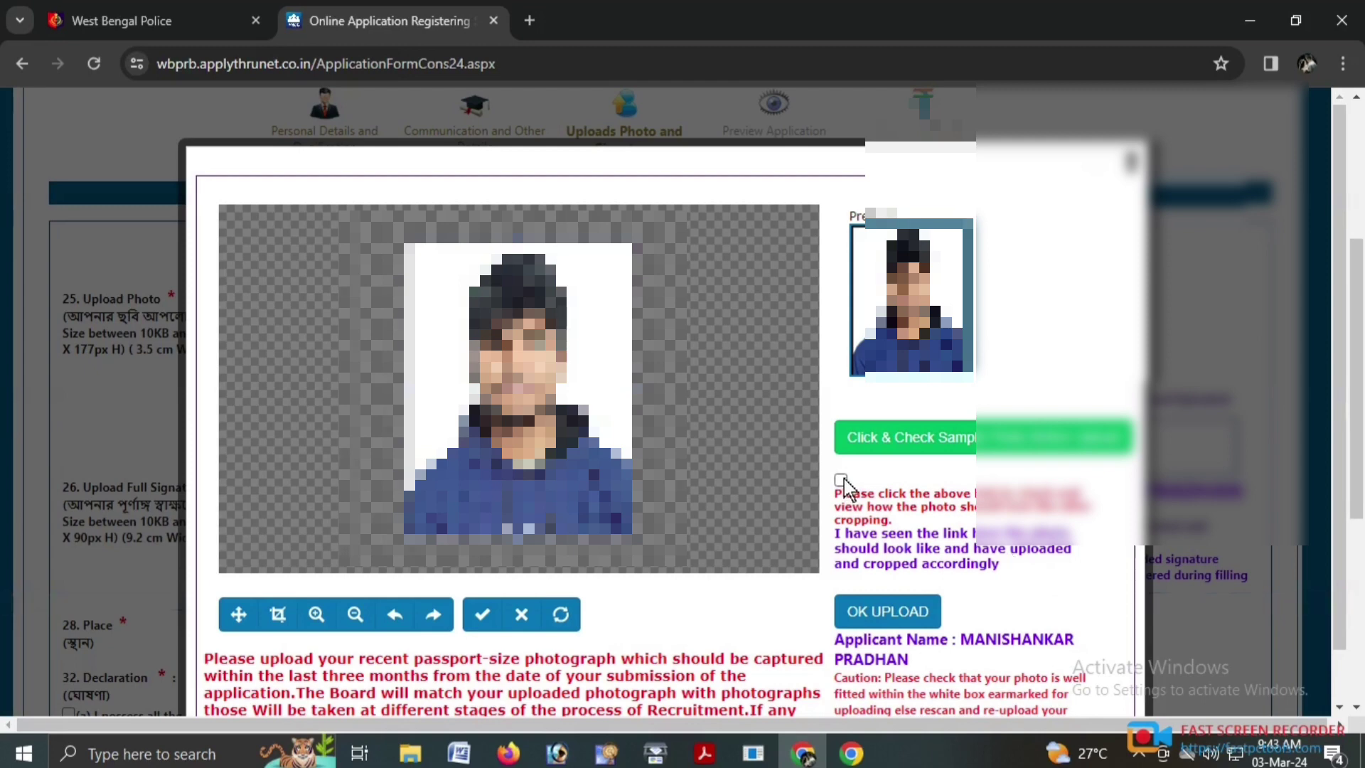
{"action": "left_click", "coordinate": [842, 481]}
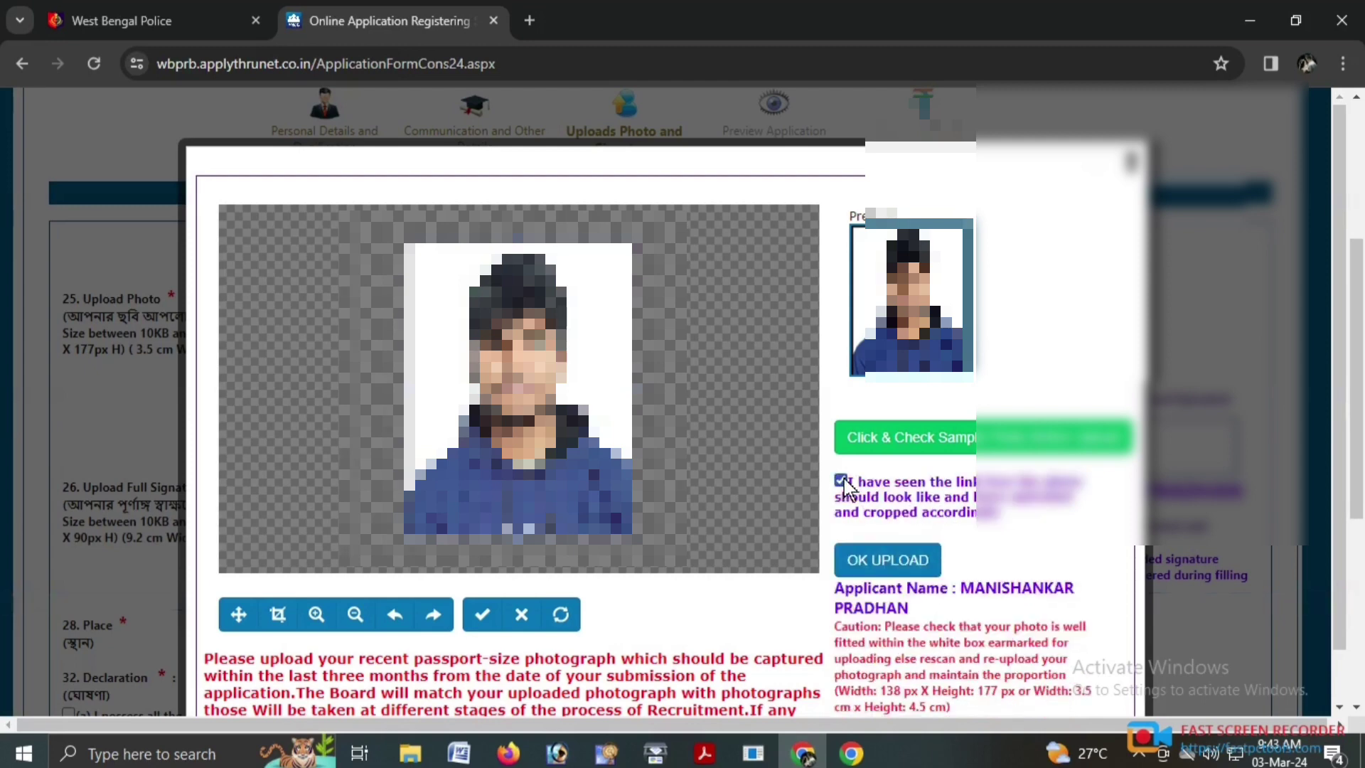
{"action": "left_click", "coordinate": [880, 568]}
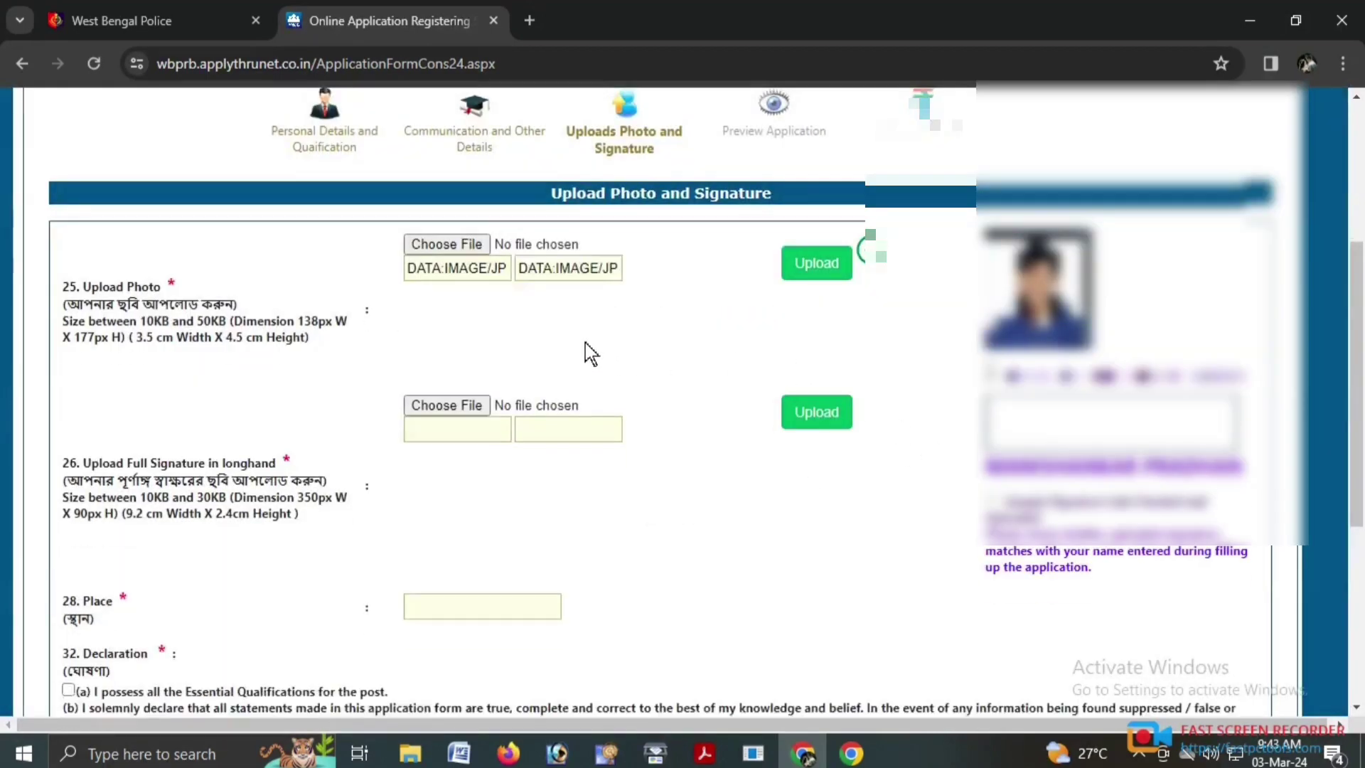
Attach the signature image file and bring it into the cropping step.
{"action": "left_click", "coordinate": [455, 406]}
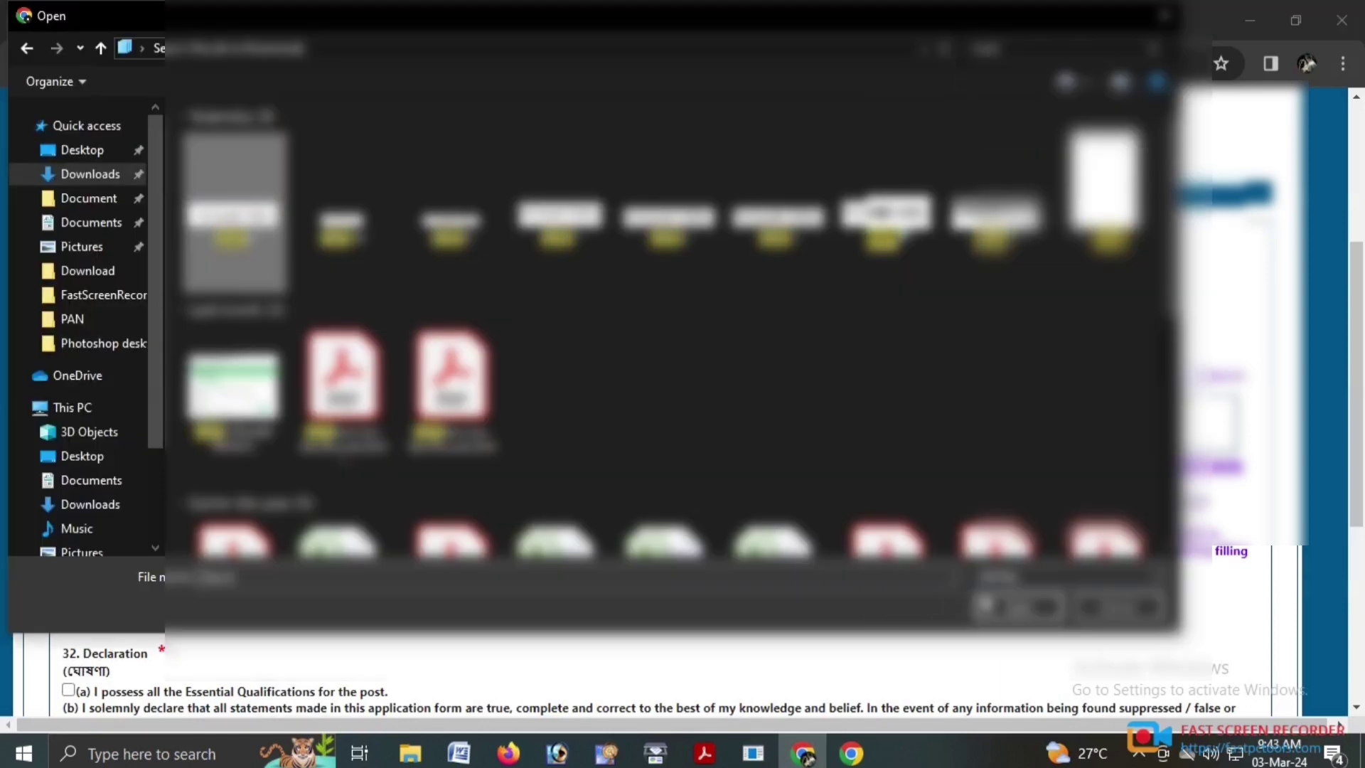
{"action": "left_click", "coordinate": [990, 609]}
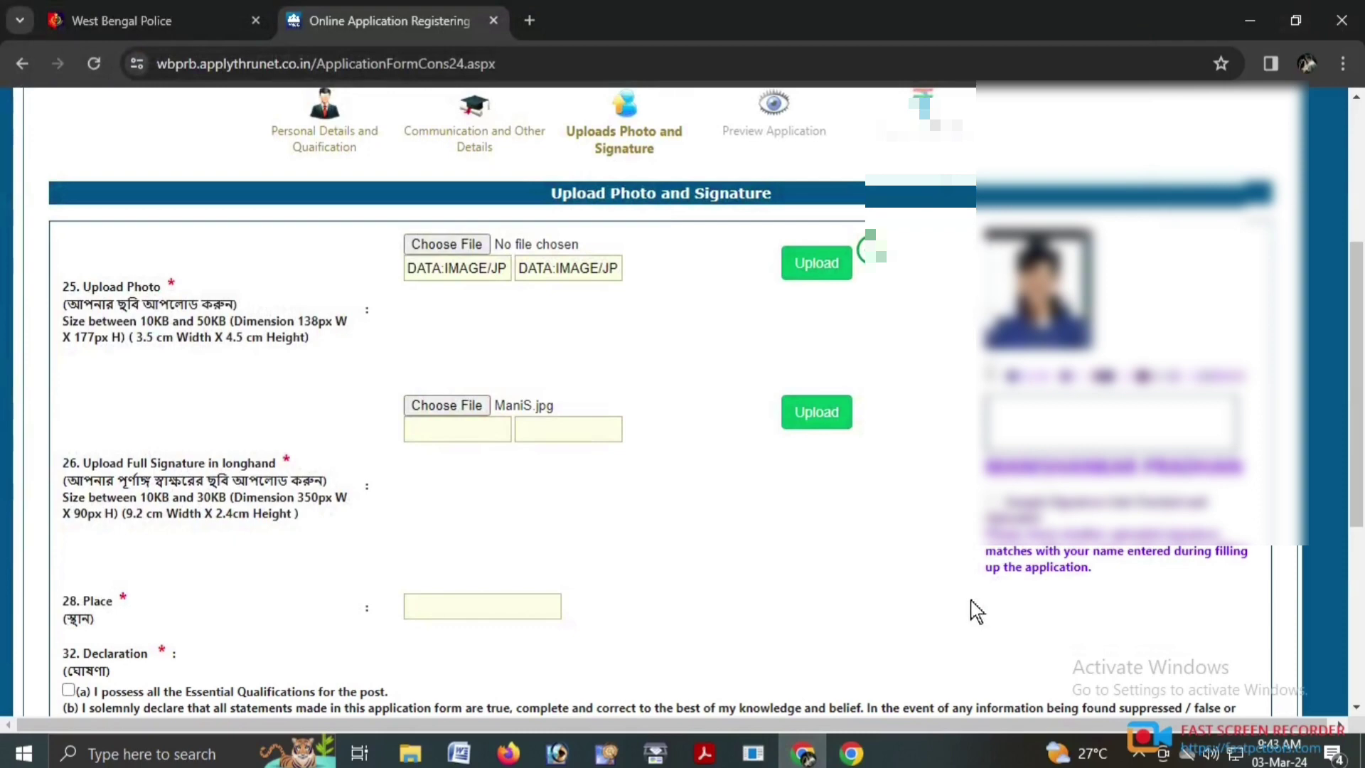
{"action": "left_click", "coordinate": [811, 432]}
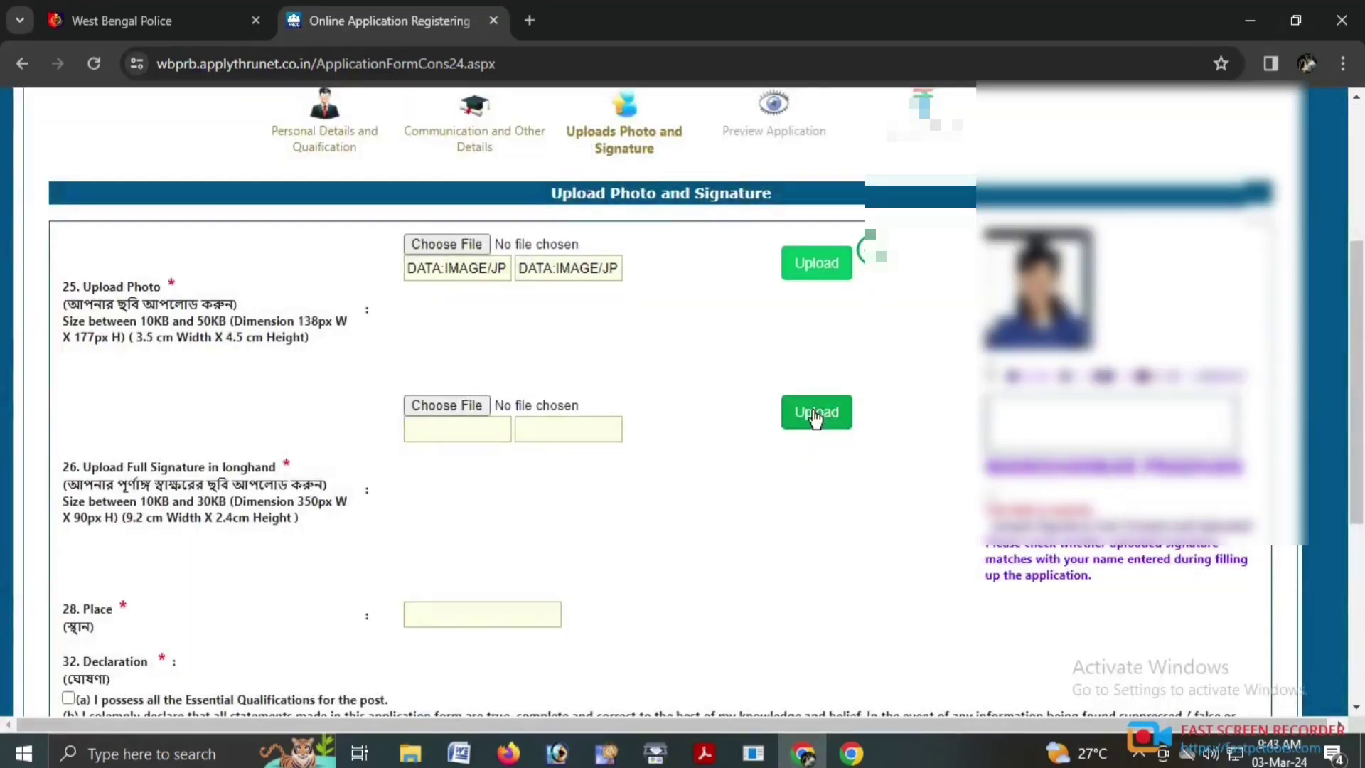
{"action": "left_click", "coordinate": [816, 416]}
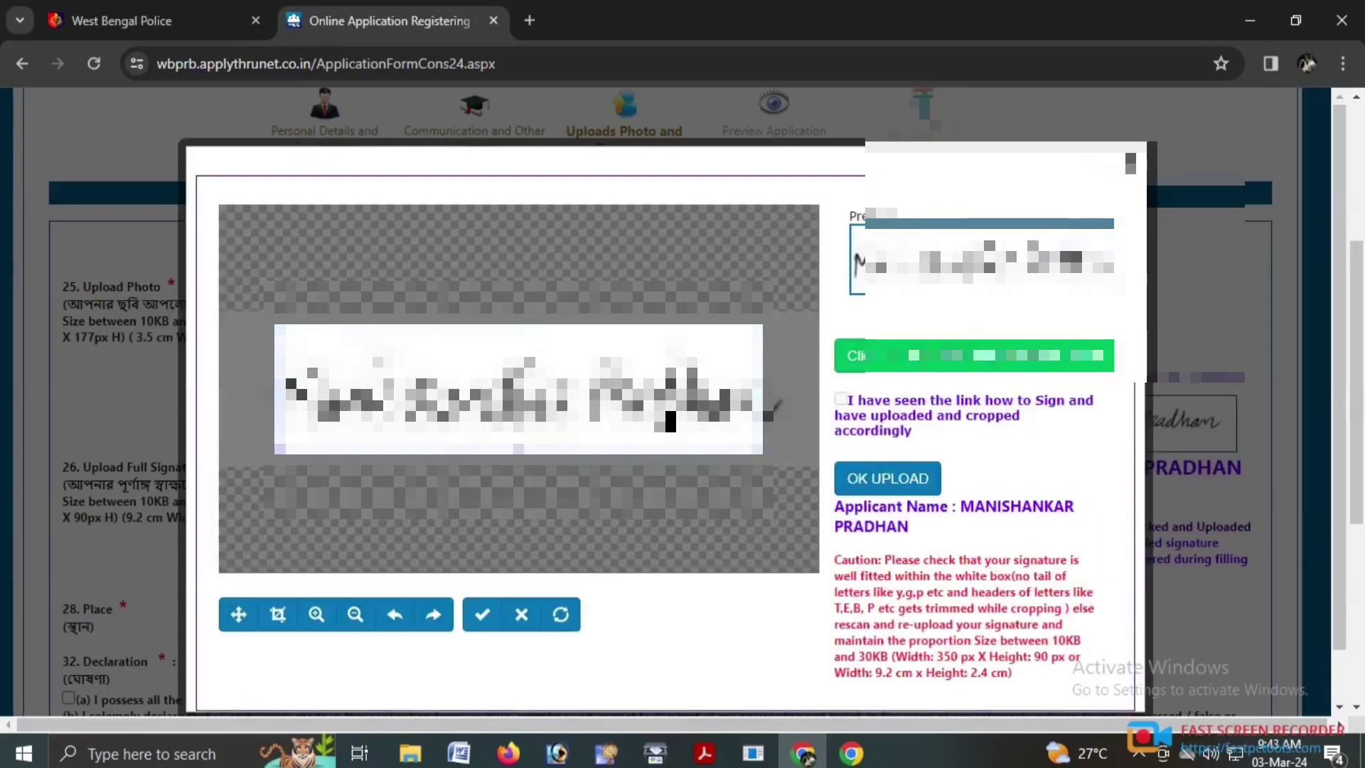
Review the 'How to Sign' guide, tick the acknowledgement and upload the cropped signature.
{"action": "scroll", "coordinate": [670, 421], "scroll_direction": "down", "scroll_amount": 2}
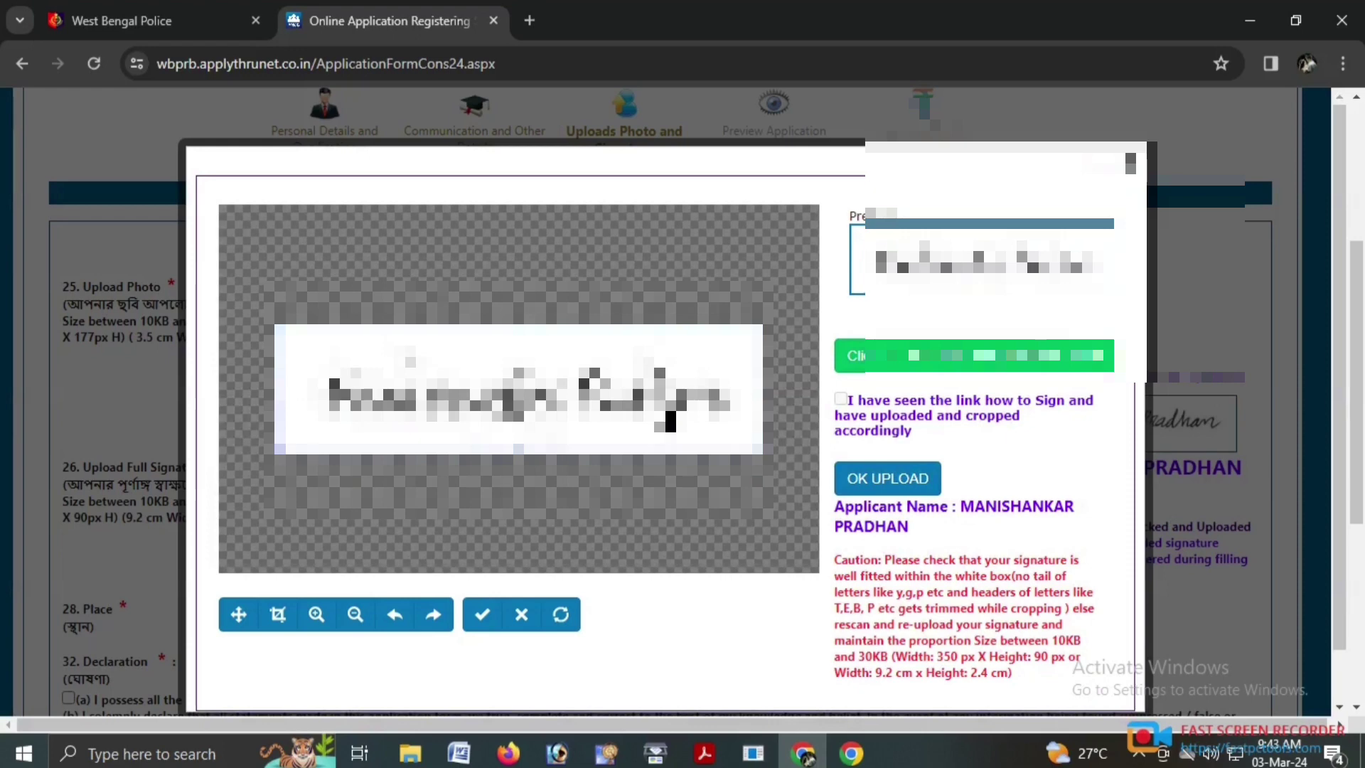
{"action": "left_click", "coordinate": [887, 479]}
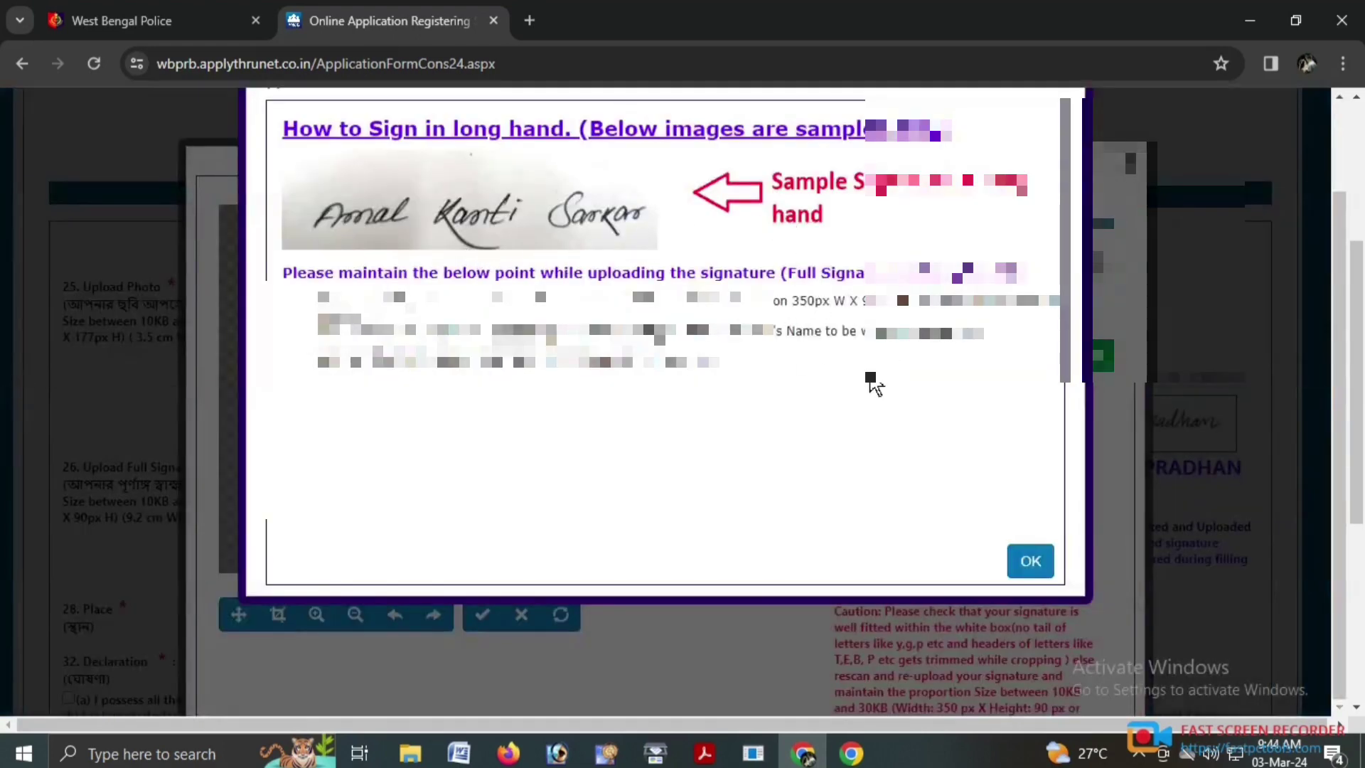
{"action": "left_click", "coordinate": [1029, 561]}
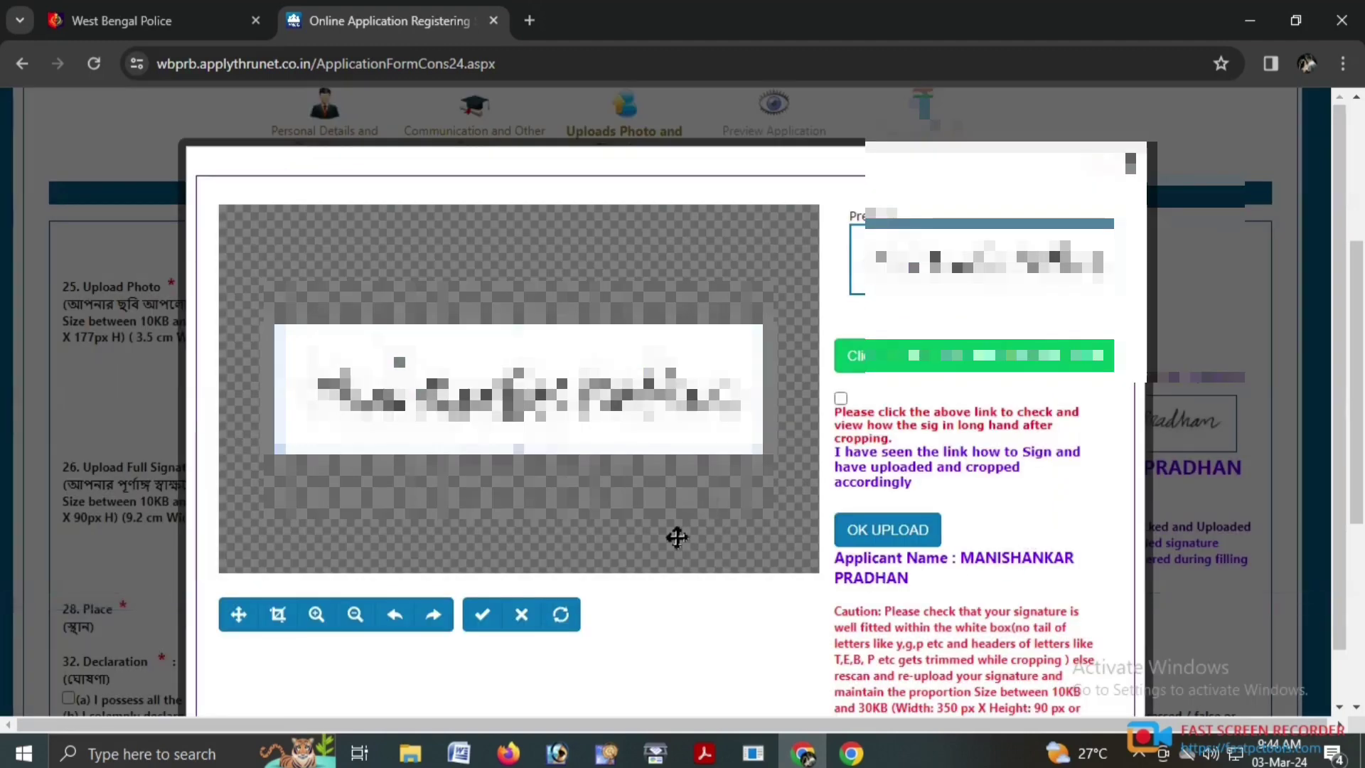
{"action": "left_click", "coordinate": [841, 398]}
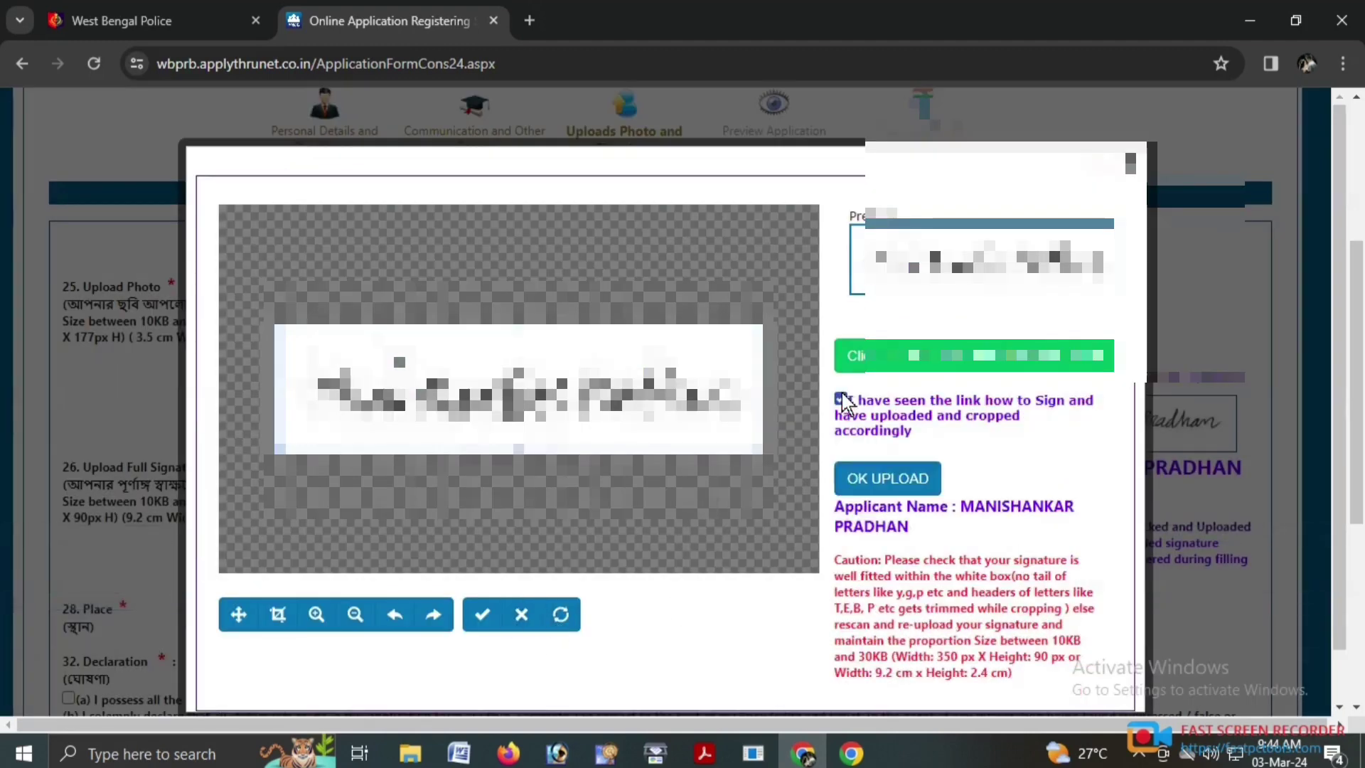
{"action": "left_click", "coordinate": [886, 478]}
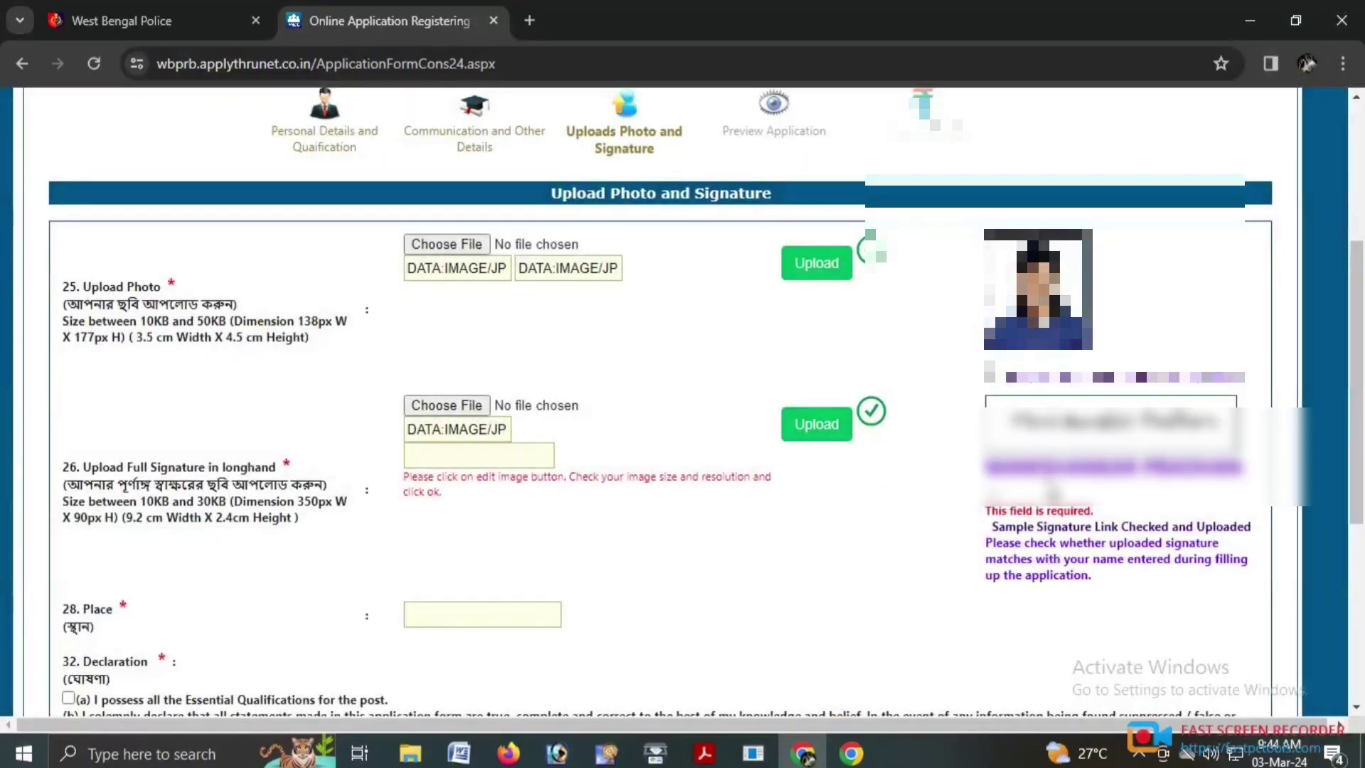
Enter IKSHUPATRIKA as Place, tick declaration (a), and submit for confirmation.
{"action": "scroll", "coordinate": [655, 480], "scroll_direction": "down", "scroll_amount": 2}
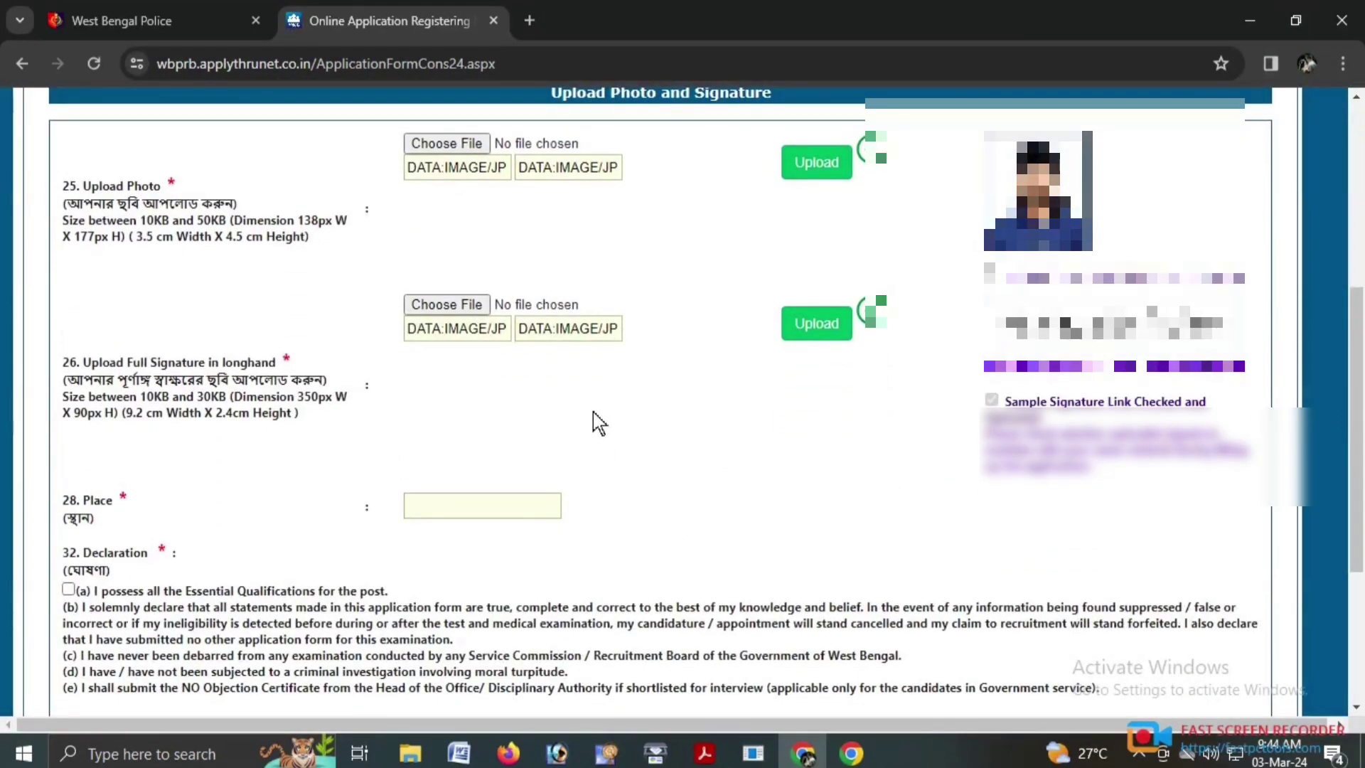
{"action": "scroll", "coordinate": [593, 412], "scroll_direction": "down", "scroll_amount": 2}
{"action": "left_click", "coordinate": [532, 436]}
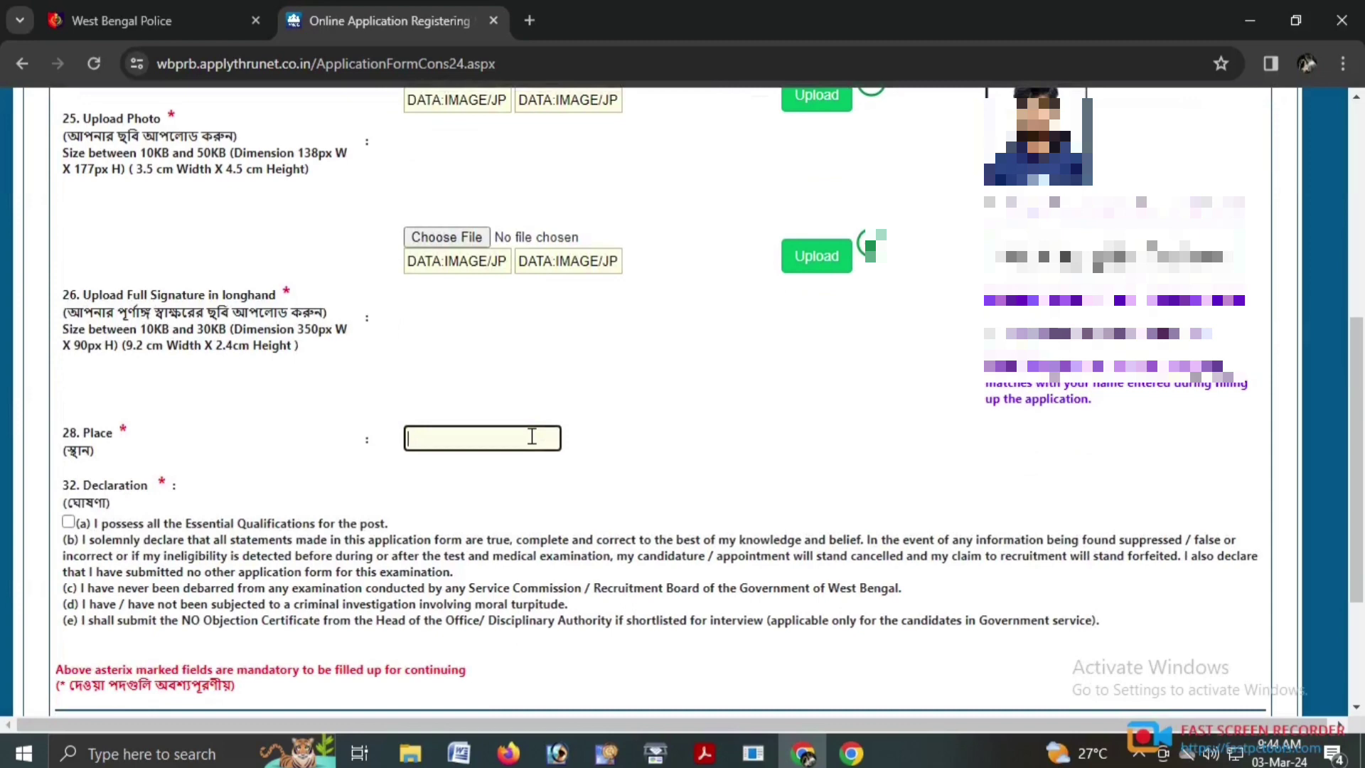
{"action": "type", "text": "IKSHUPATRIKA"}
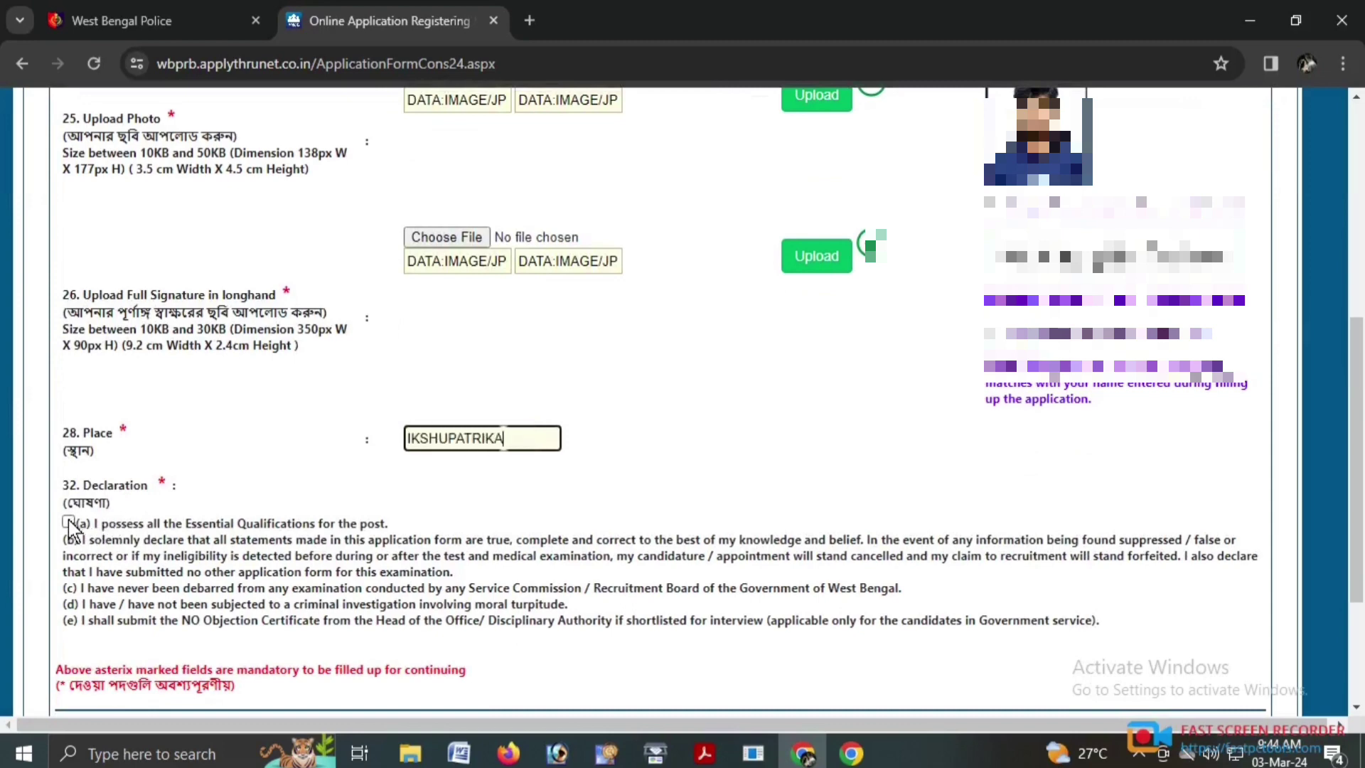
{"action": "left_click", "coordinate": [68, 523]}
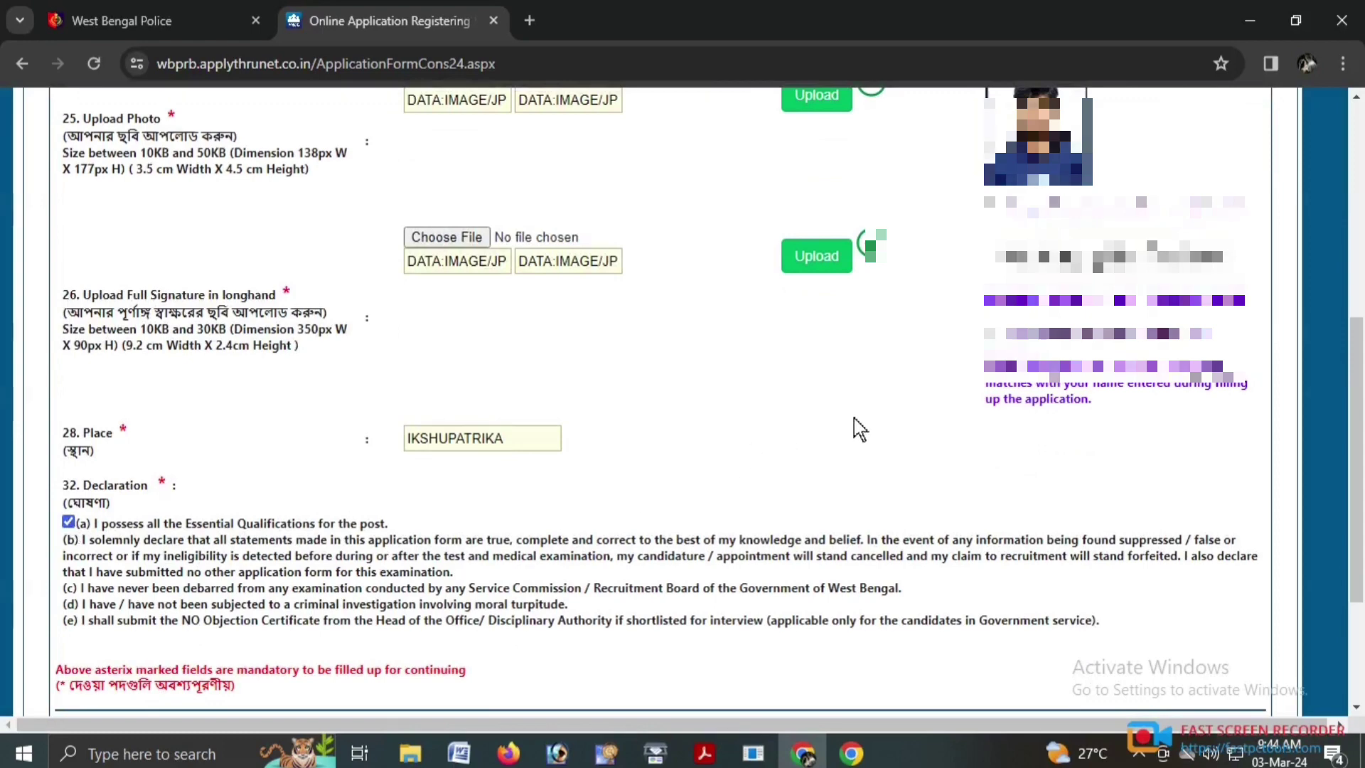
{"action": "scroll", "coordinate": [840, 409], "scroll_direction": "down", "scroll_amount": 3}
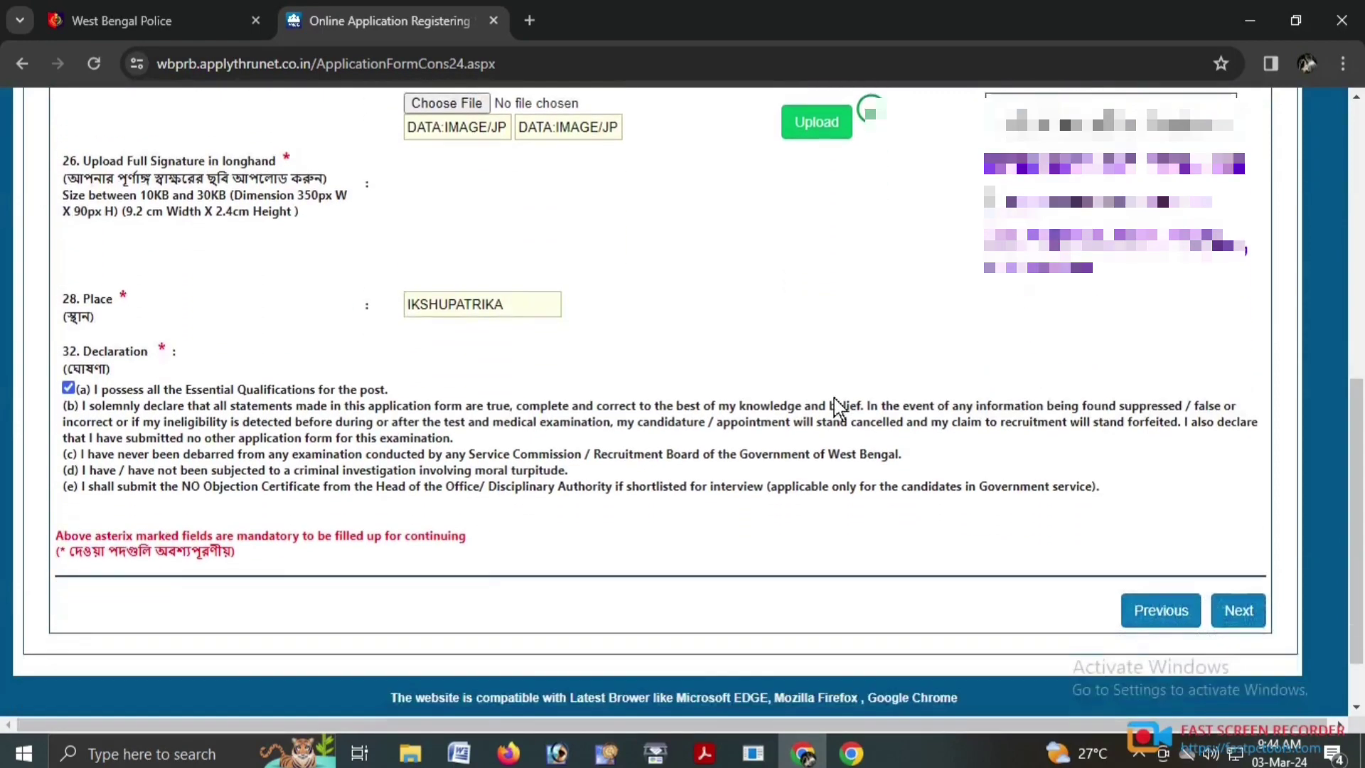
{"action": "left_click", "coordinate": [1239, 545]}
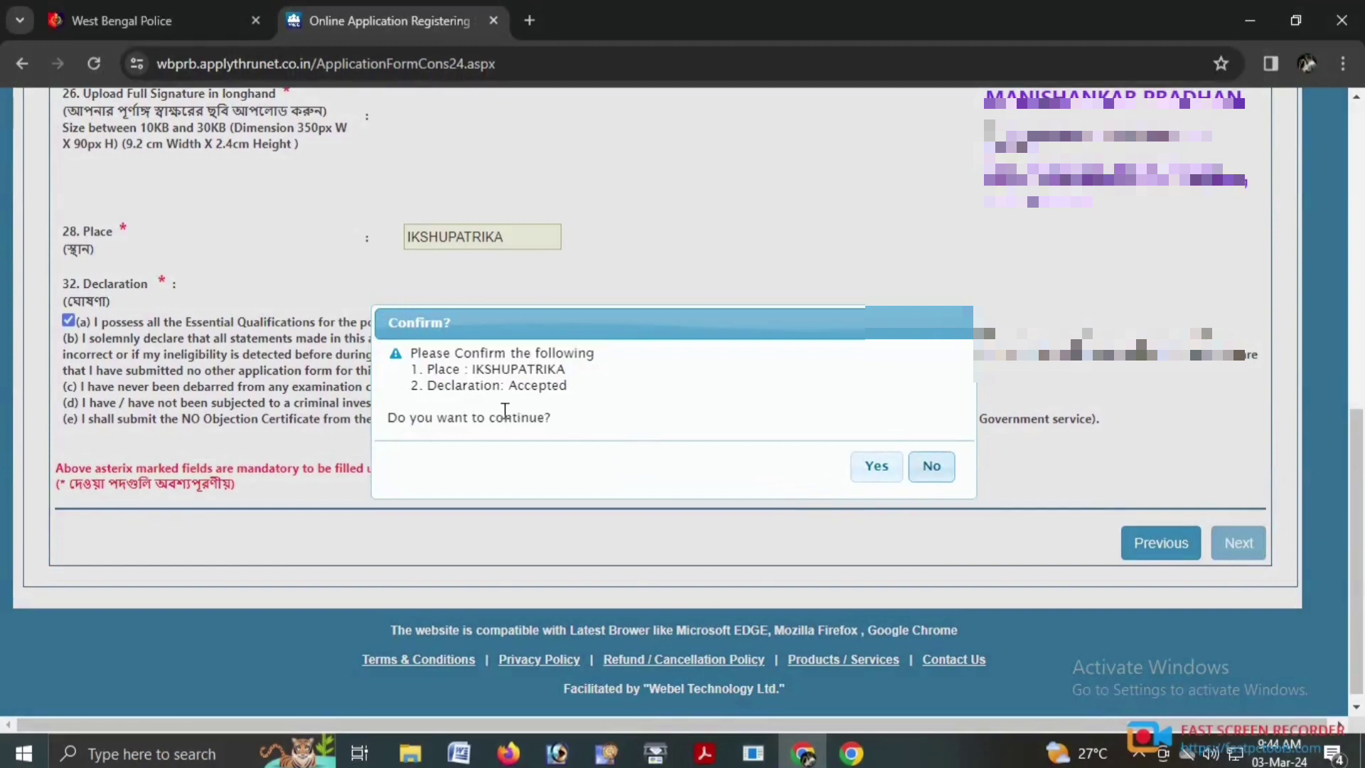
Confirm the place and declaration, then tick all fourteen preview checklist items.
{"action": "left_click", "coordinate": [875, 467]}
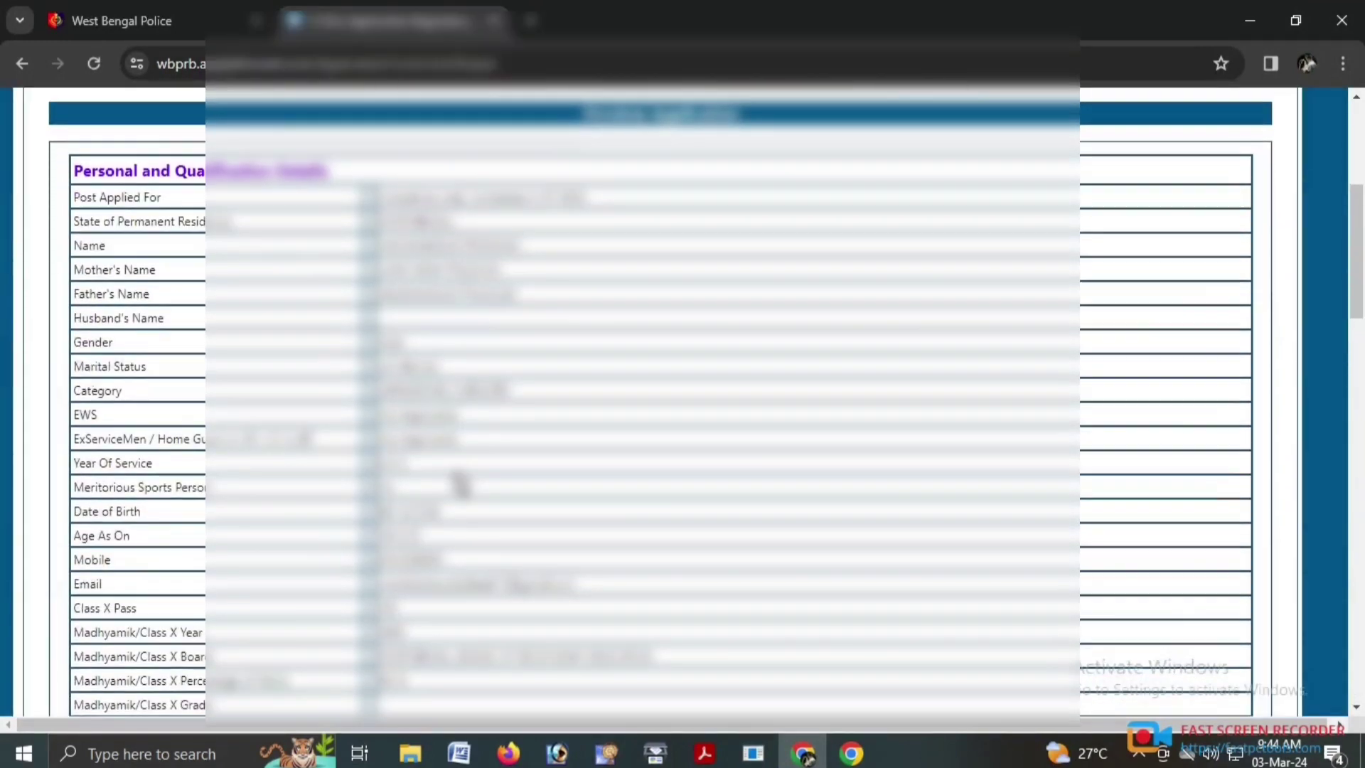
{"action": "scroll", "coordinate": [460, 486], "scroll_direction": "down", "scroll_amount": 15}
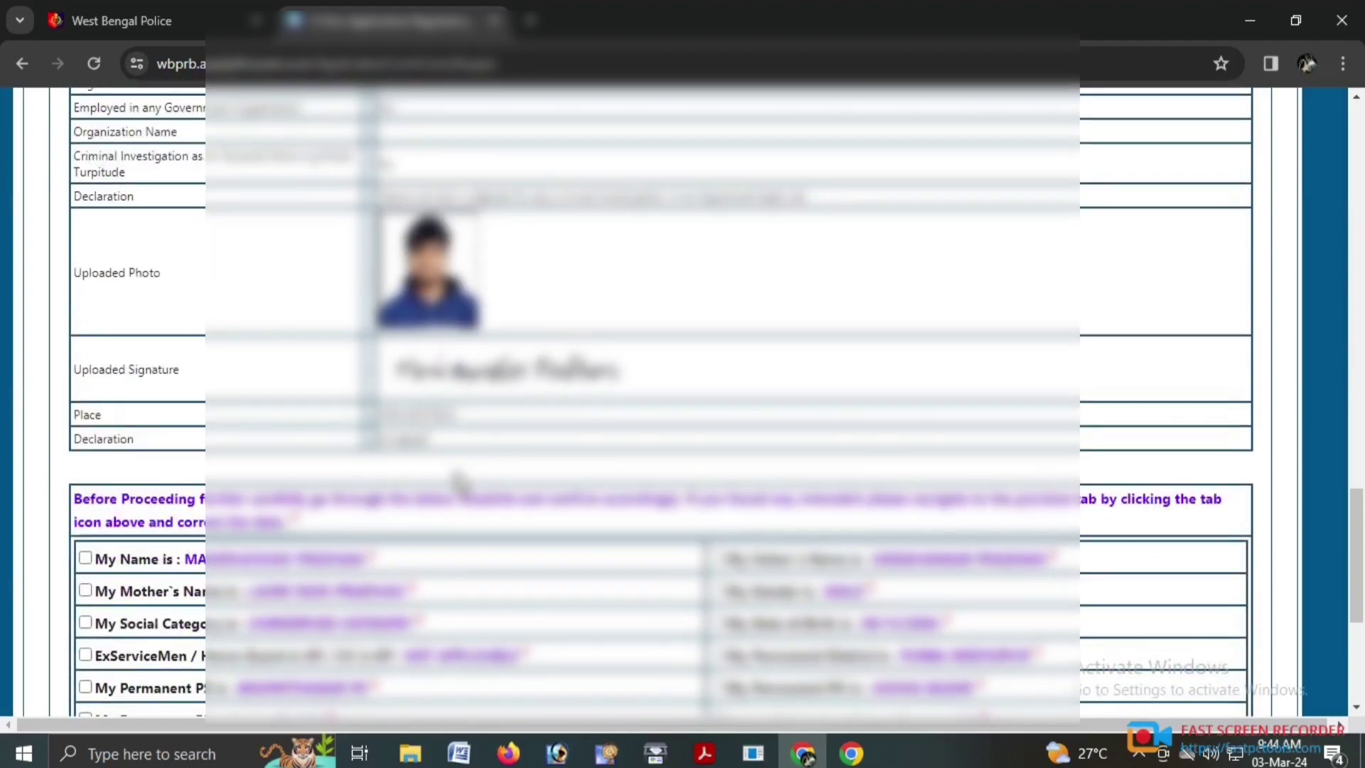
{"action": "scroll", "coordinate": [461, 485], "scroll_direction": "down", "scroll_amount": 3}
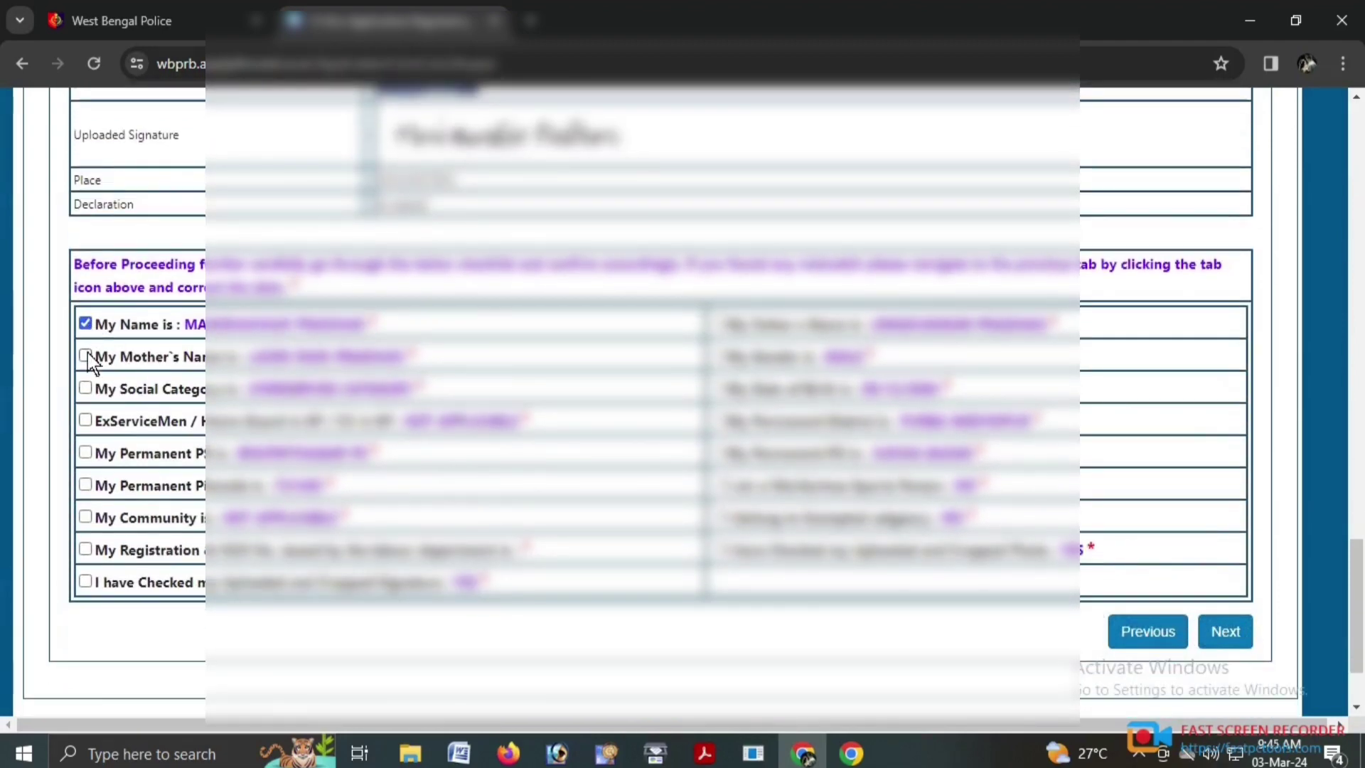
{"action": "left_click", "coordinate": [85, 421]}
{"action": "left_click", "coordinate": [85, 453]}
{"action": "left_click", "coordinate": [85, 485]}
{"action": "left_click", "coordinate": [86, 517]}
{"action": "left_click", "coordinate": [85, 548]}
{"action": "left_click", "coordinate": [86, 581]}
{"action": "left_click", "coordinate": [717, 323]}
{"action": "left_click", "coordinate": [717, 355]}
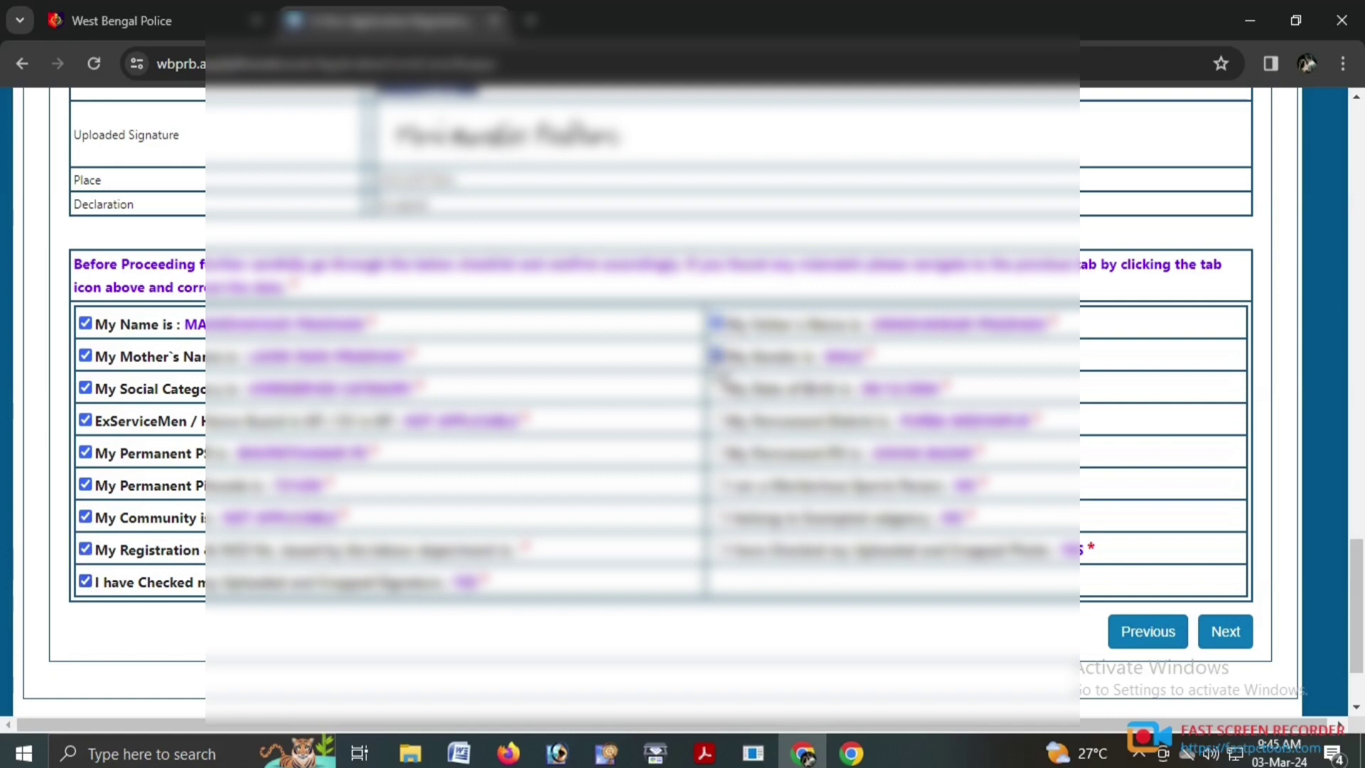
{"action": "left_click", "coordinate": [716, 388]}
{"action": "left_click", "coordinate": [717, 420]}
{"action": "left_click", "coordinate": [717, 452]}
{"action": "left_click", "coordinate": [717, 485]}
{"action": "left_click", "coordinate": [717, 516]}
{"action": "left_click", "coordinate": [717, 548]}
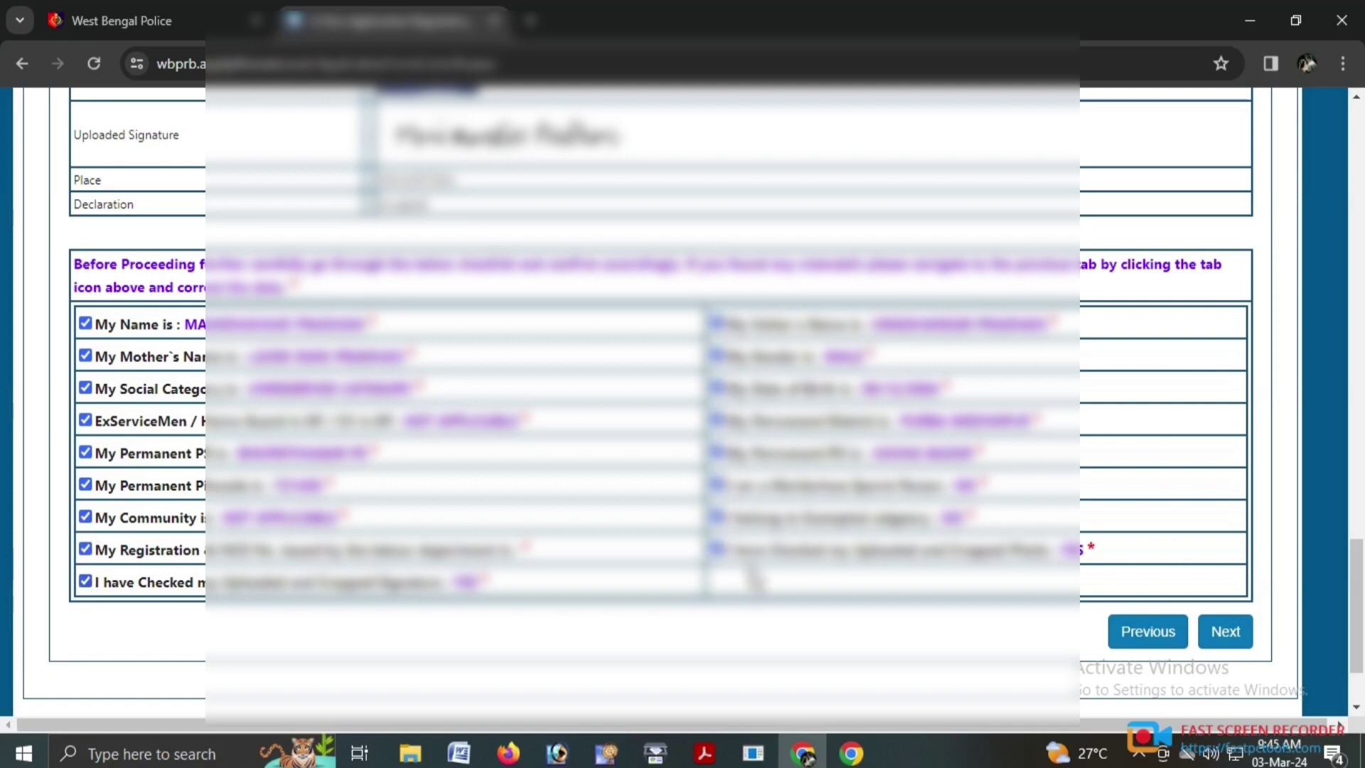
Submit the completed preview checklist and confirm to reach Payment Details.
{"action": "scroll", "coordinate": [754, 579], "scroll_direction": "up", "scroll_amount": 1}
{"action": "left_click", "coordinate": [1225, 699]}
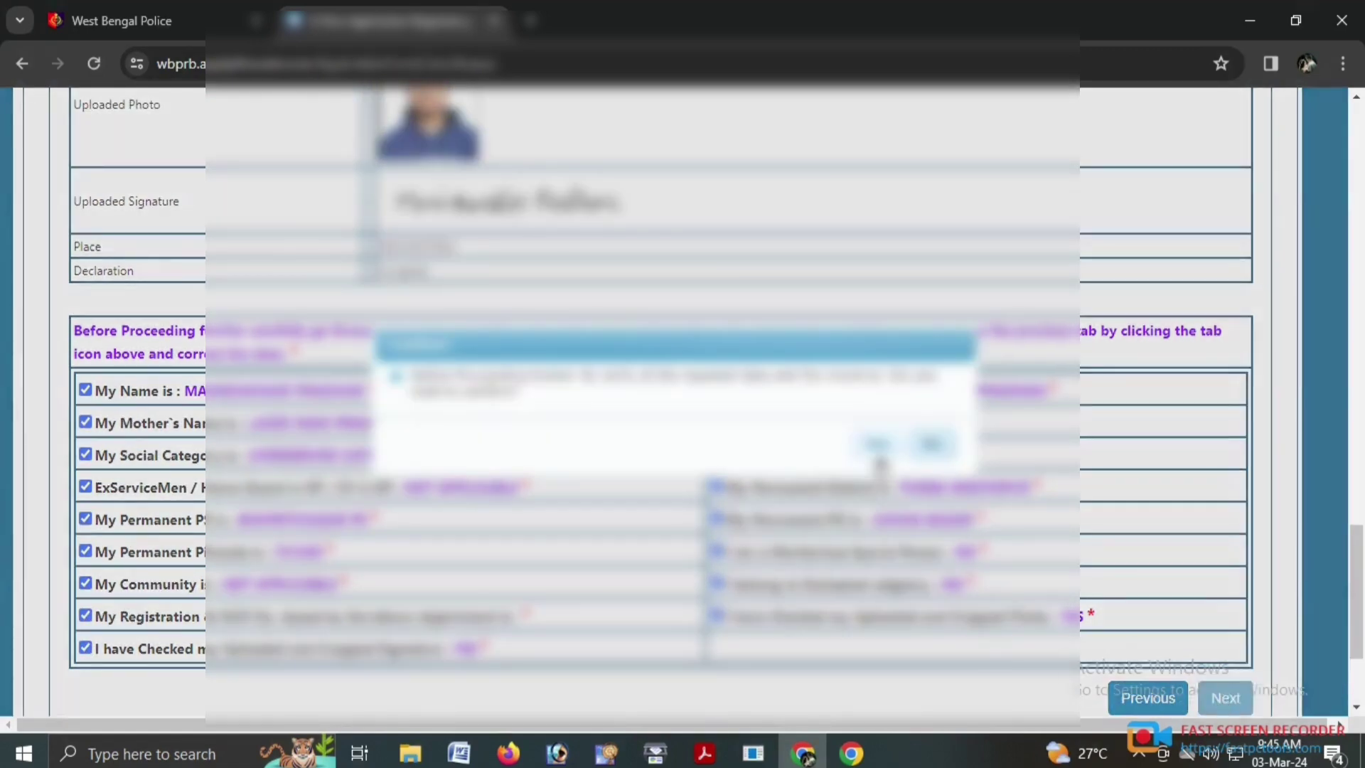
{"action": "left_click", "coordinate": [880, 447]}
{"action": "scroll", "coordinate": [880, 458], "scroll_direction": "up", "scroll_amount": 5}
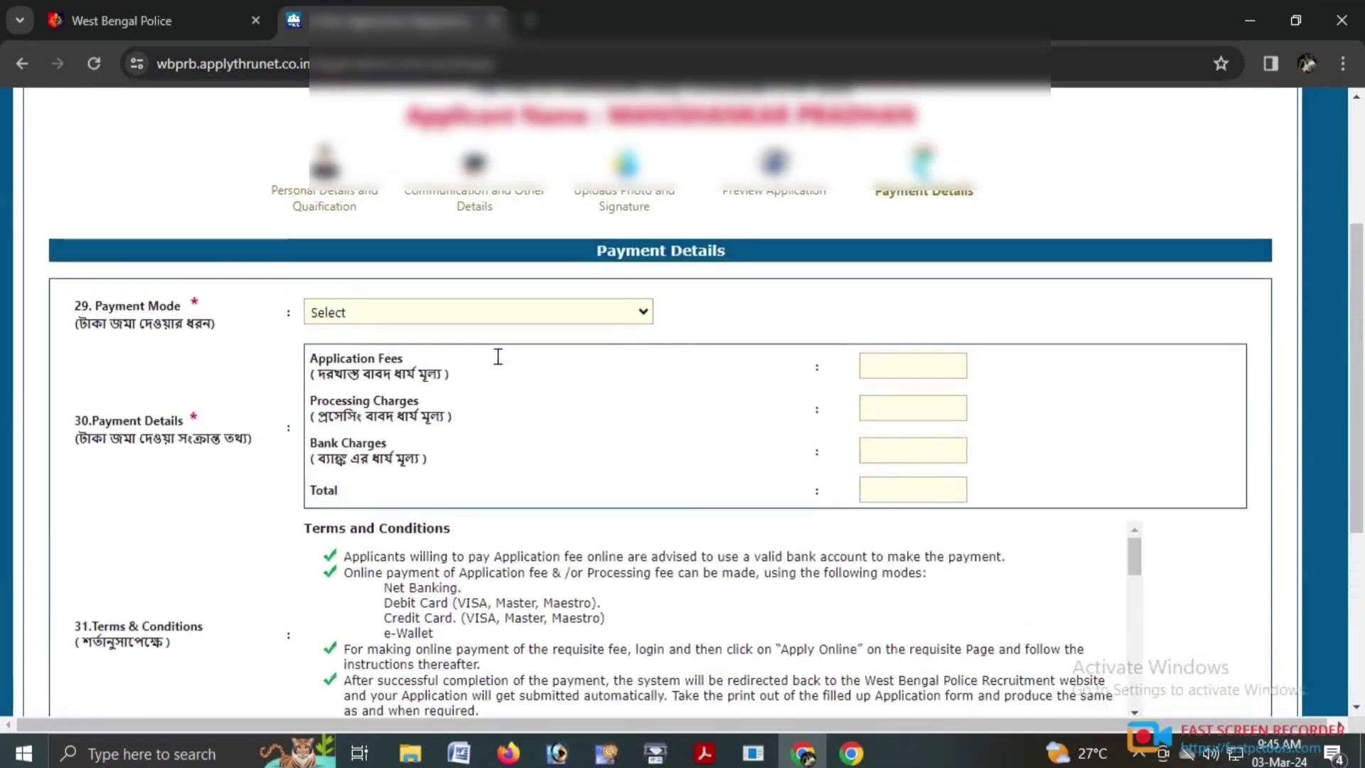
Pay the 170 total via 'Online Payment through HDFC PAYU | Bill Desk' and continue to the gateway.
{"action": "left_click", "coordinate": [427, 318]}
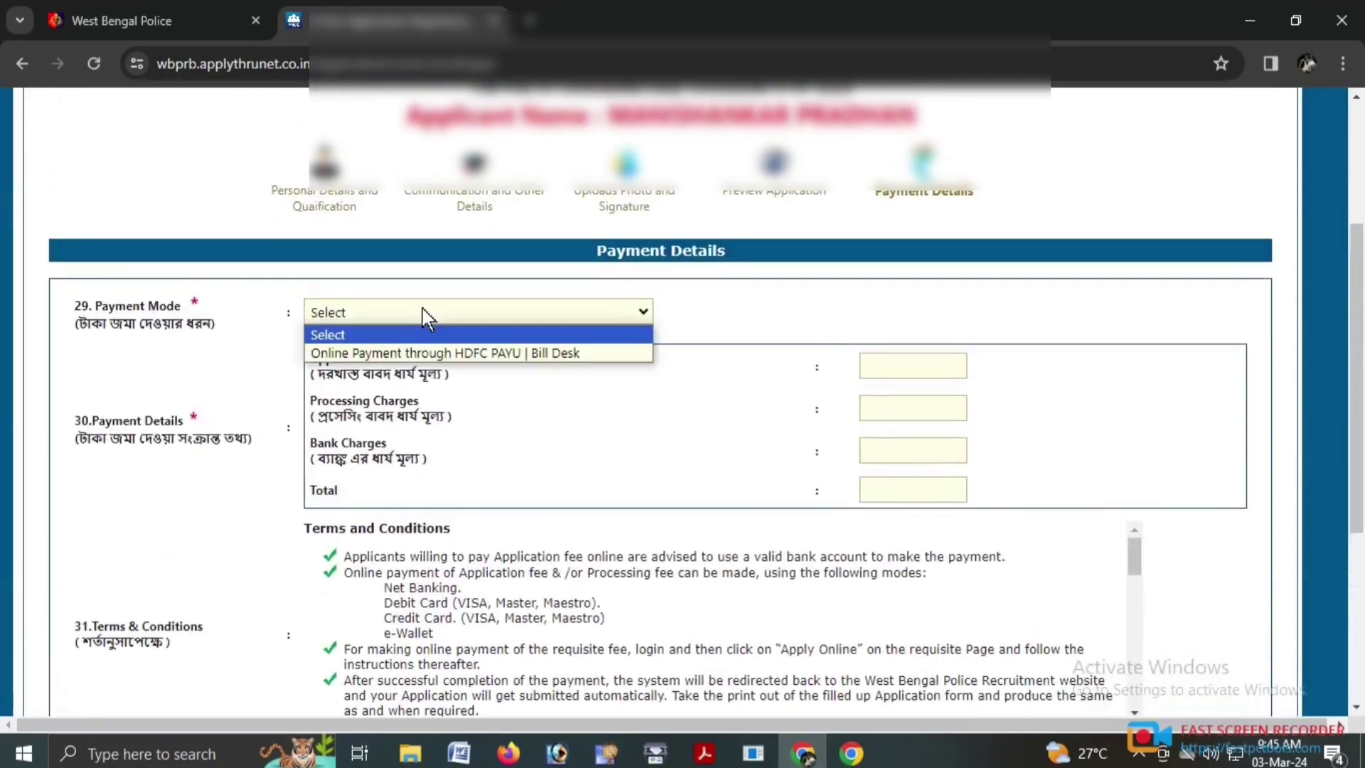
{"action": "left_click", "coordinate": [435, 353]}
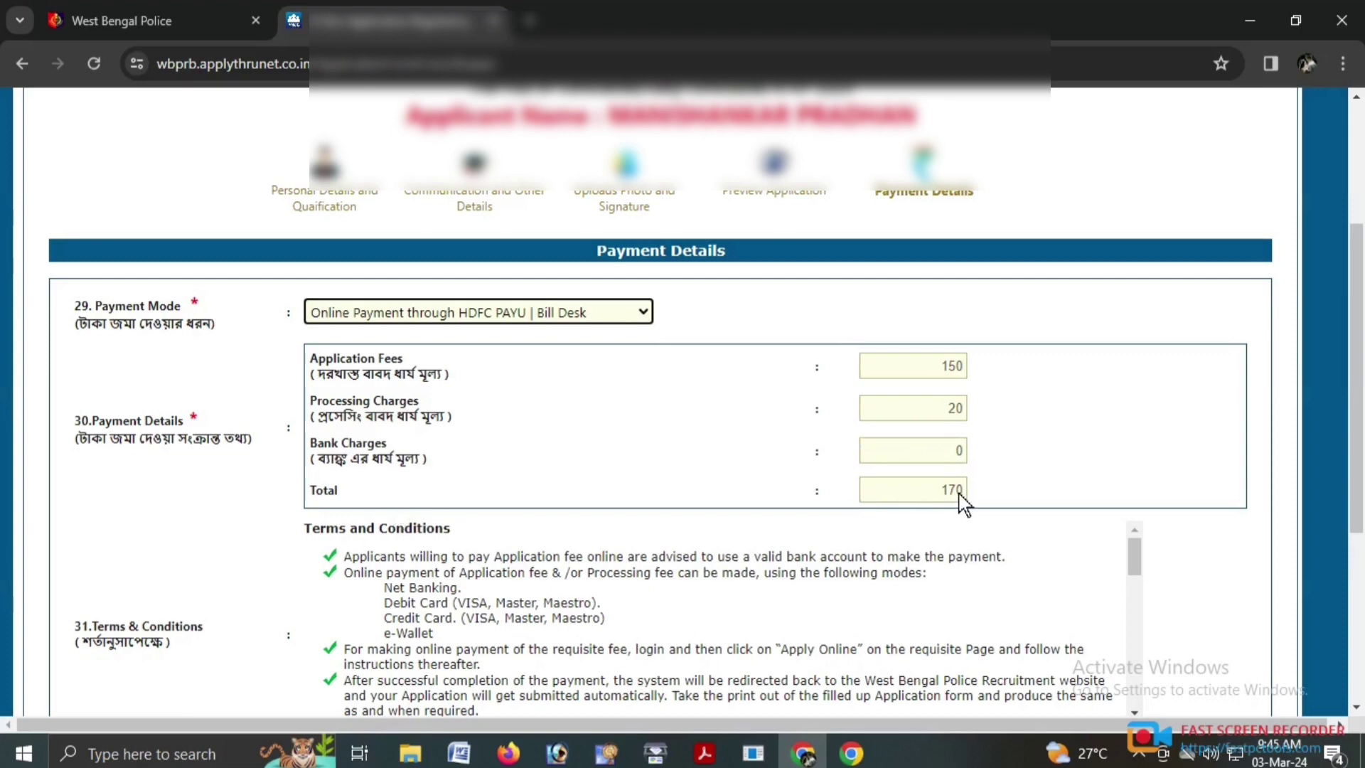
{"action": "scroll", "coordinate": [771, 423], "scroll_direction": "down", "scroll_amount": 3}
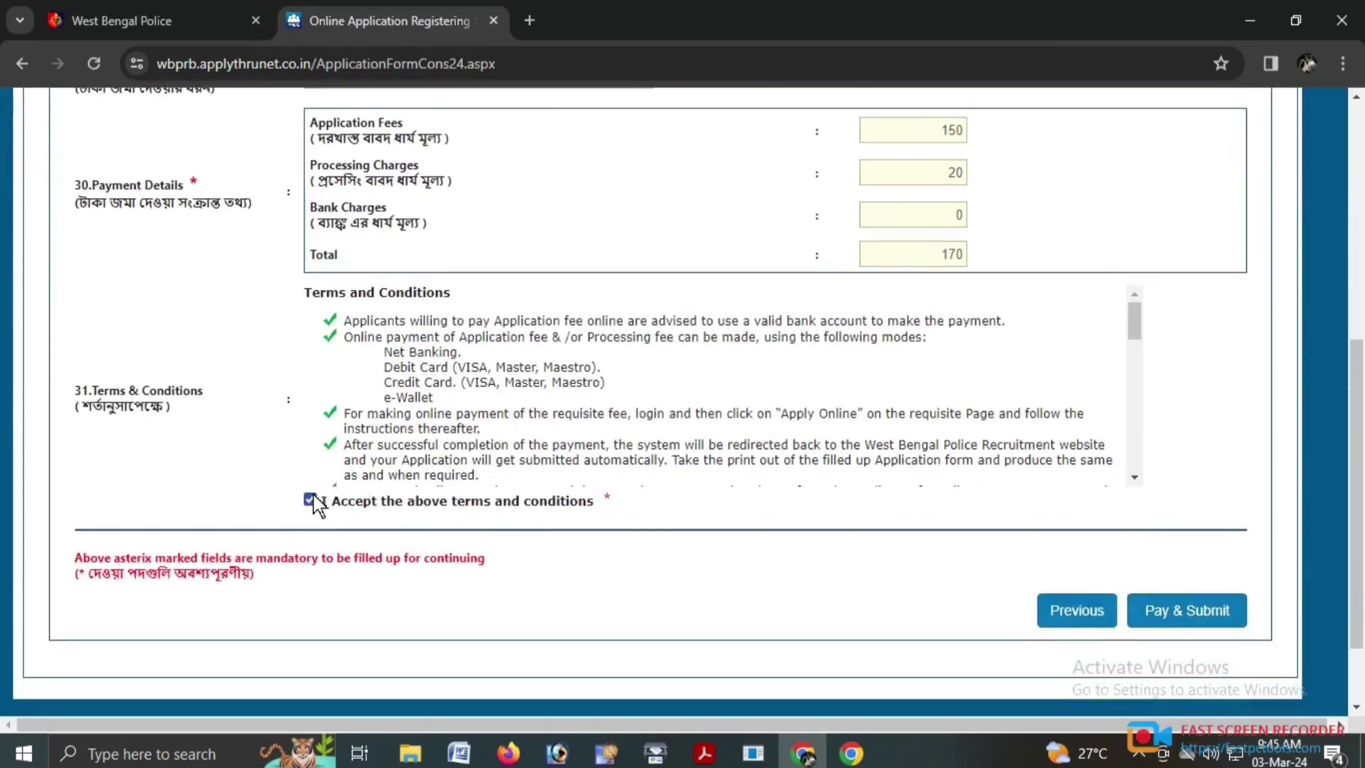
{"action": "left_click", "coordinate": [1182, 611]}
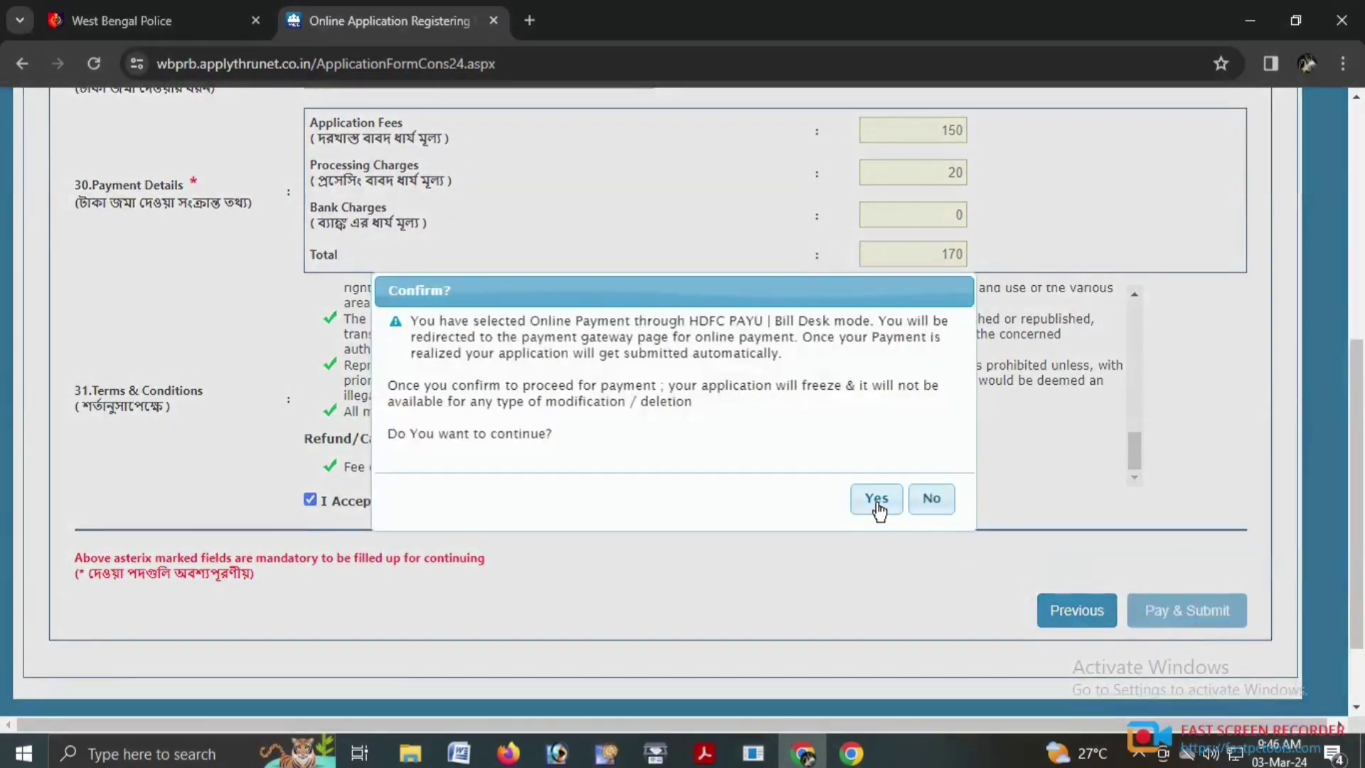
{"action": "left_click", "coordinate": [877, 500]}
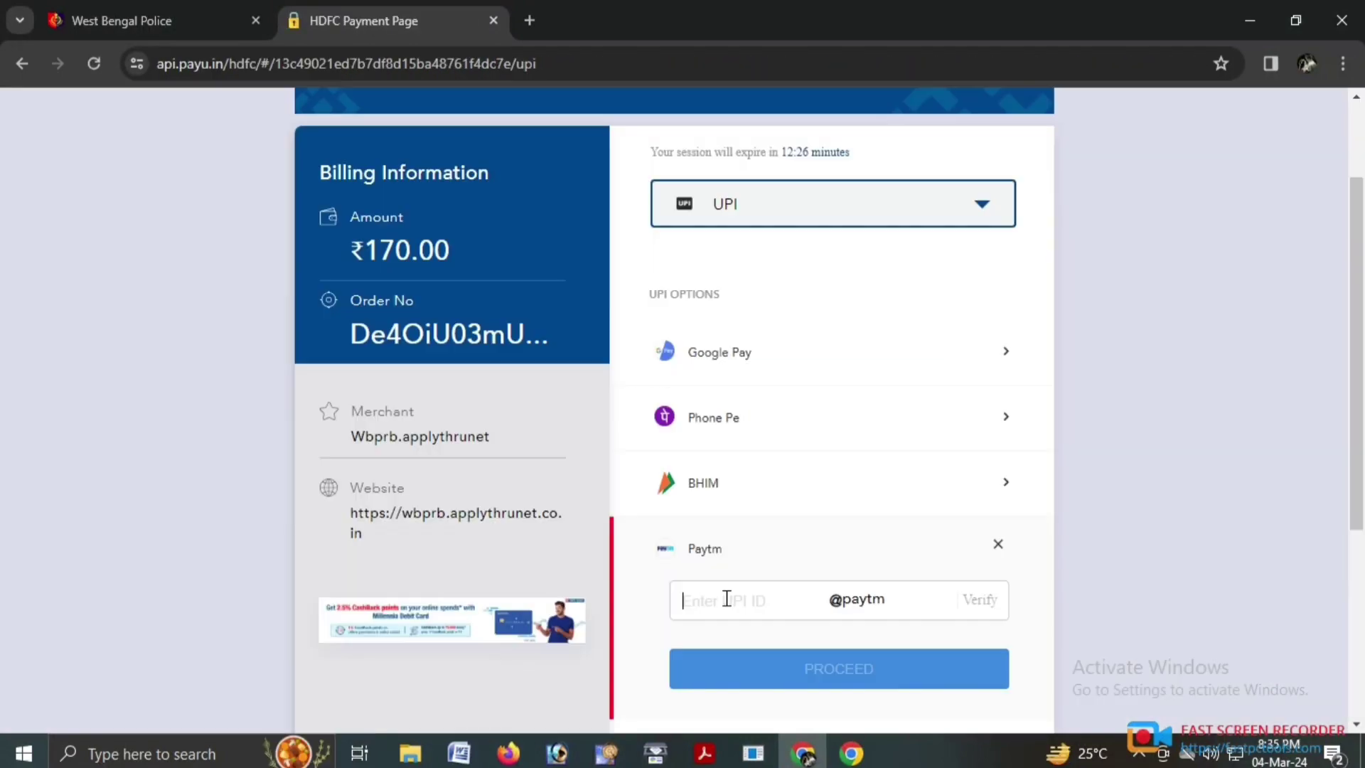
Enter the Paytm UPI ID and send the ₹170.00 UPI payment request.
{"action": "left_click", "coordinate": [708, 592]}
{"action": "type", "text": "??????"}
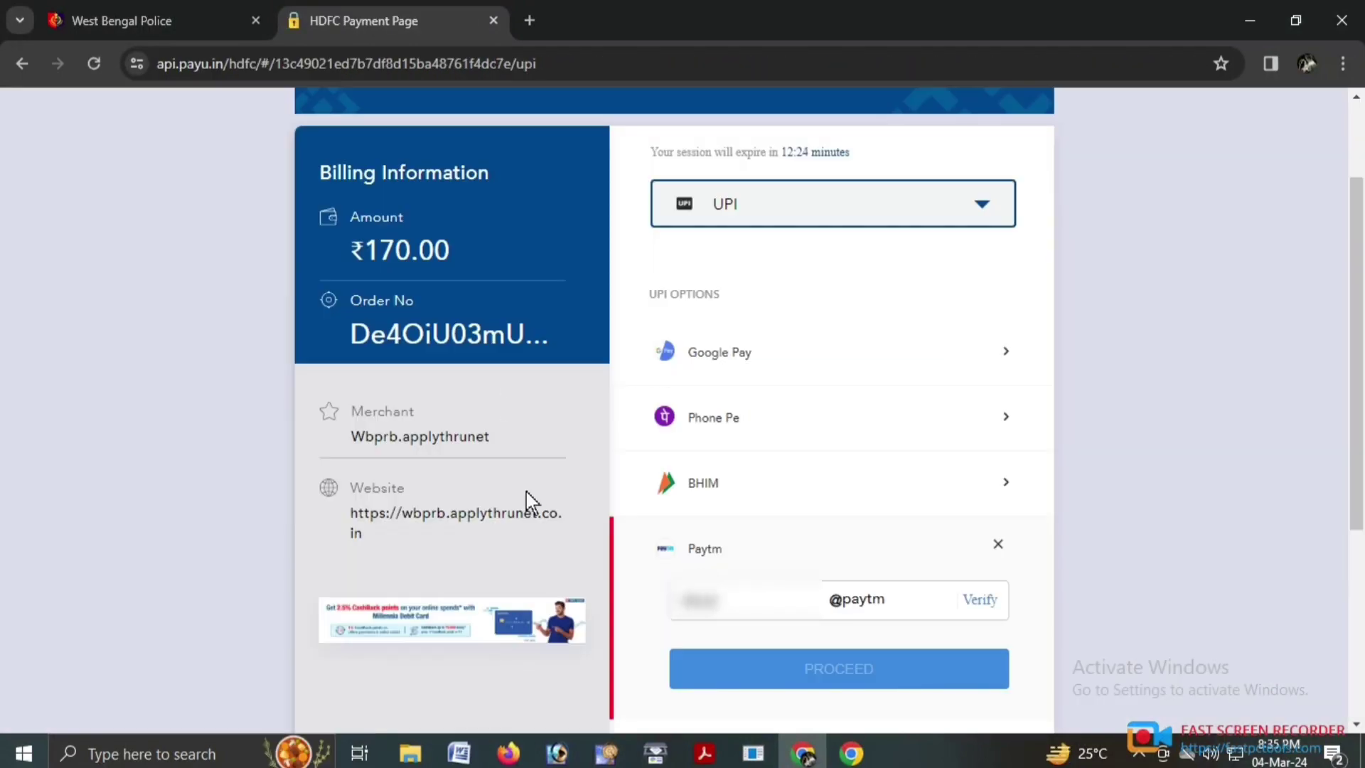
{"action": "type", "text": "???"}
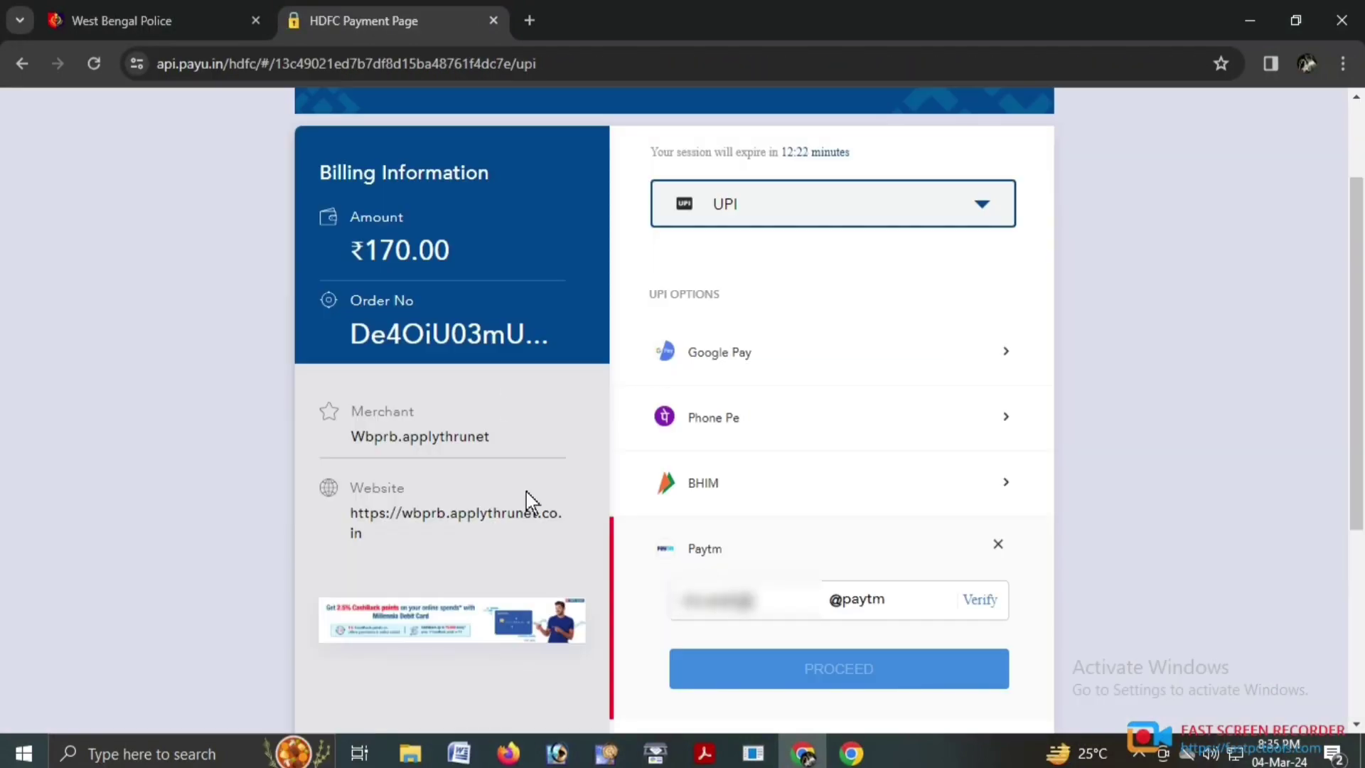
{"action": "left_click", "coordinate": [836, 656]}
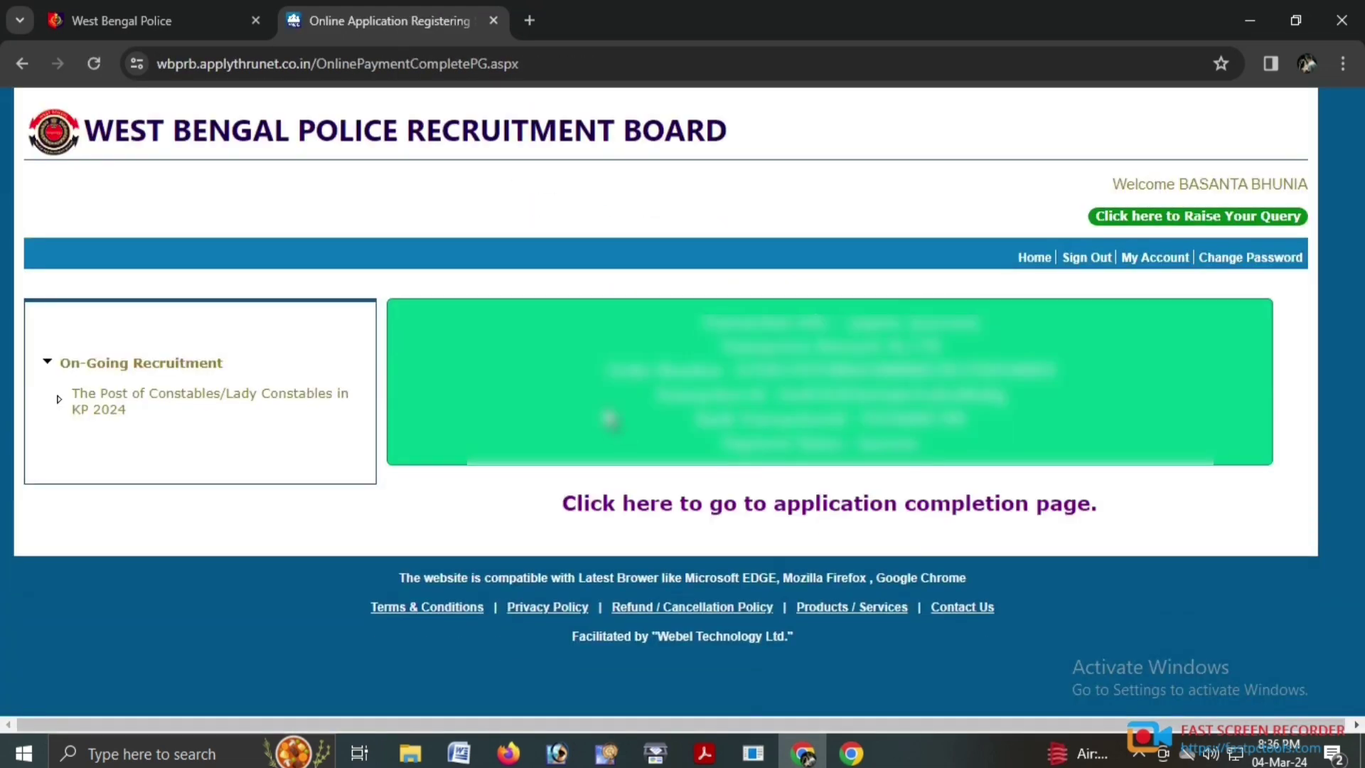
Go to the application completion page and open the completed application form PDF.
{"action": "left_click", "coordinate": [644, 510]}
{"action": "left_click", "coordinate": [657, 437]}
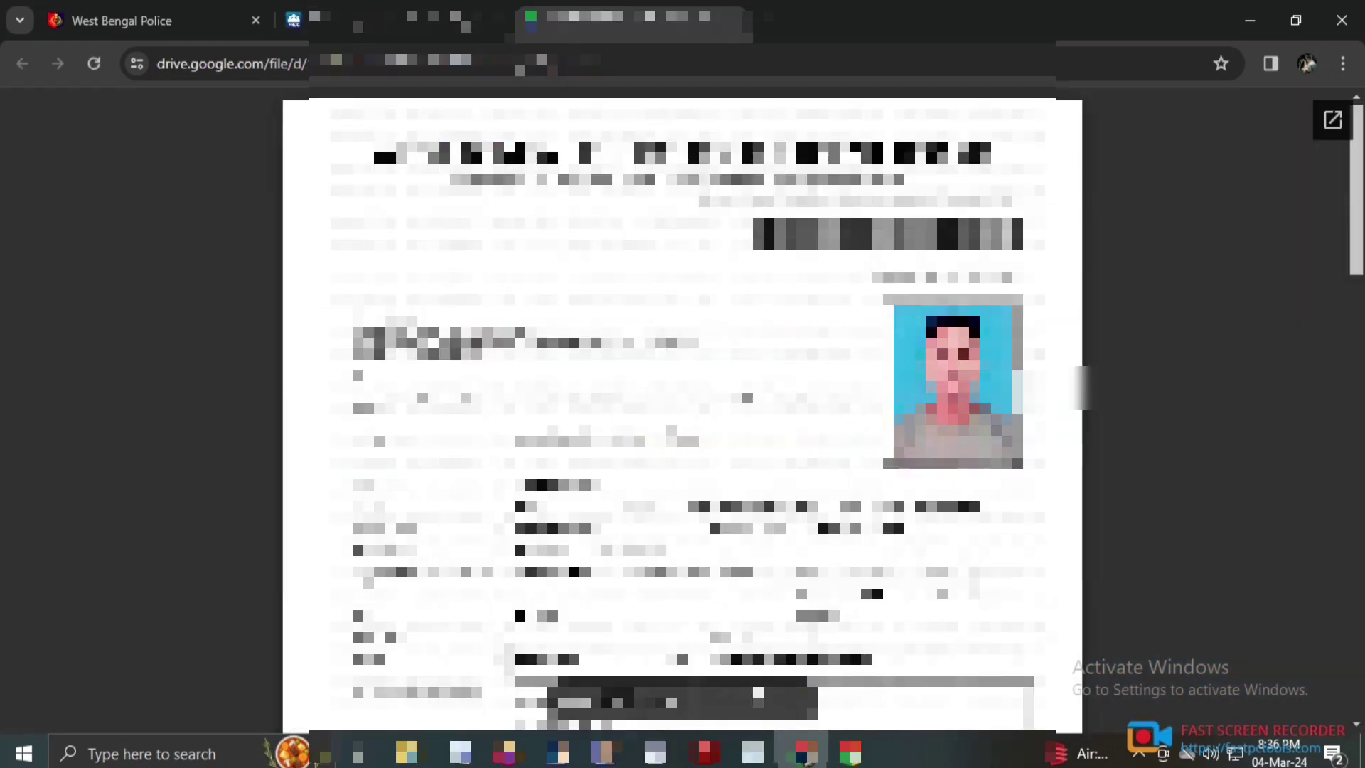